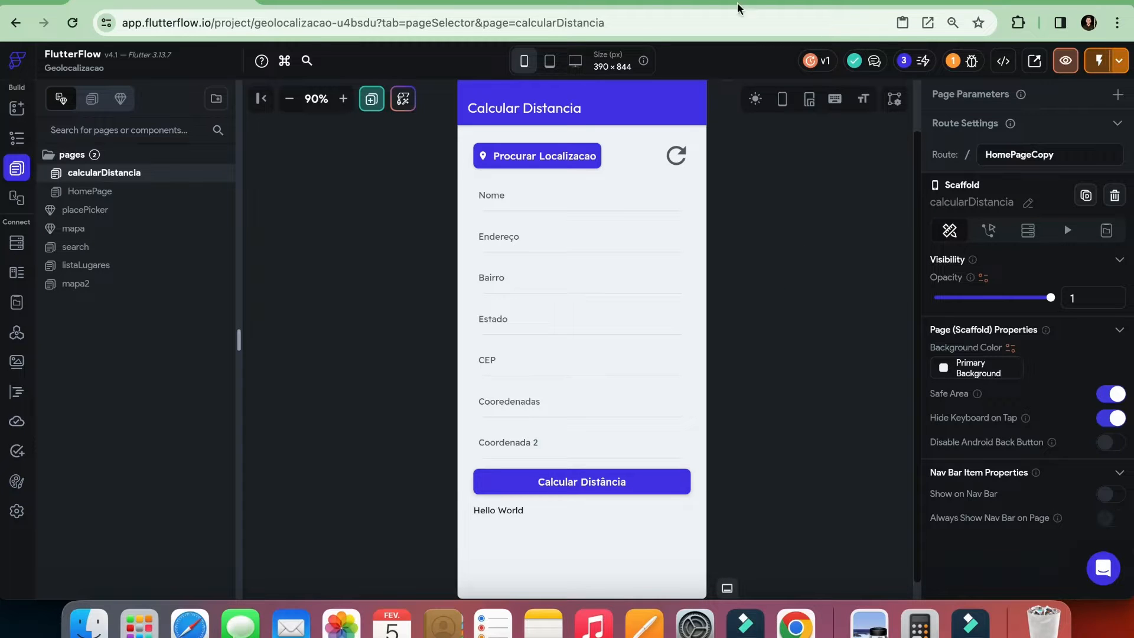
Examine the Coordenadas and Coordenada 2 fields of the Calcular Distancia page in the running test session.
left_click(513, 3)
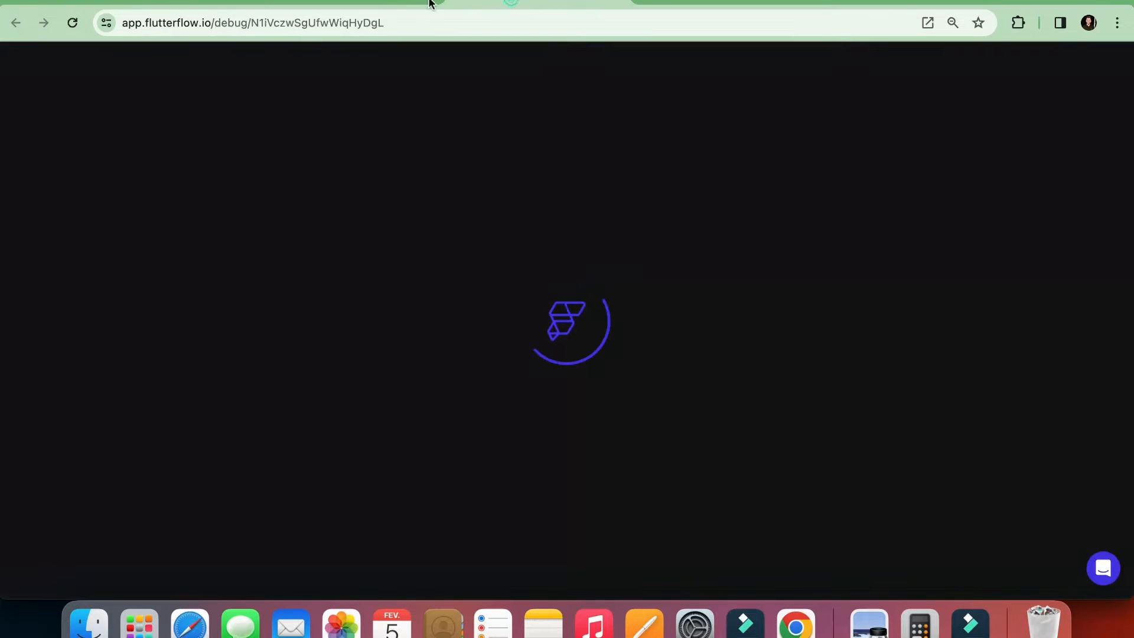
left_click(390, 2)
left_click(871, 279)
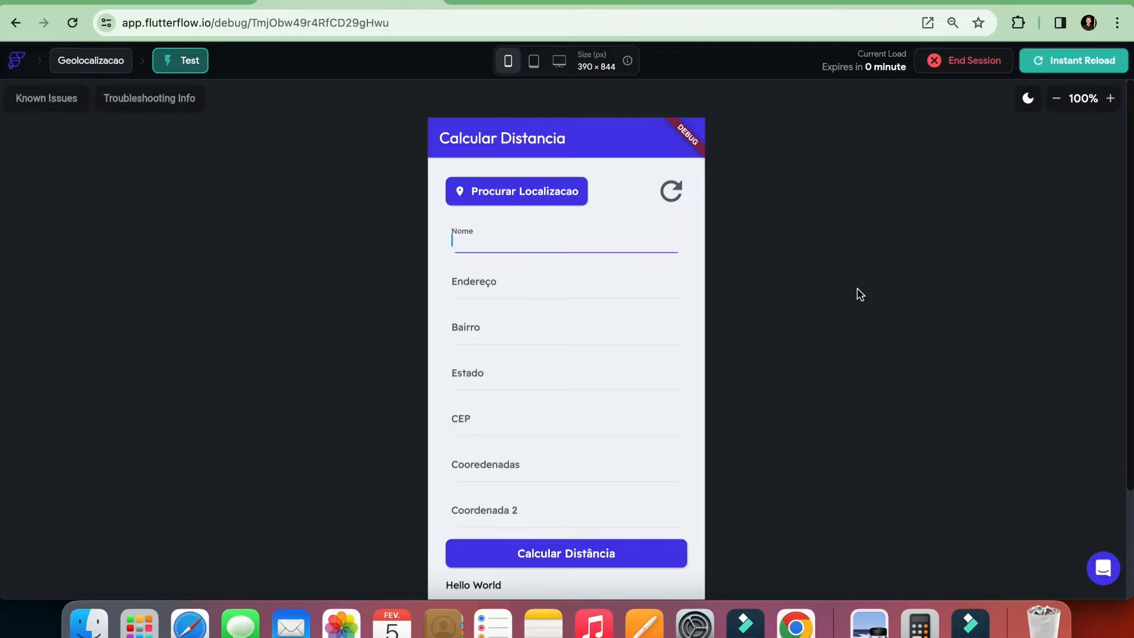
left_click(552, 461)
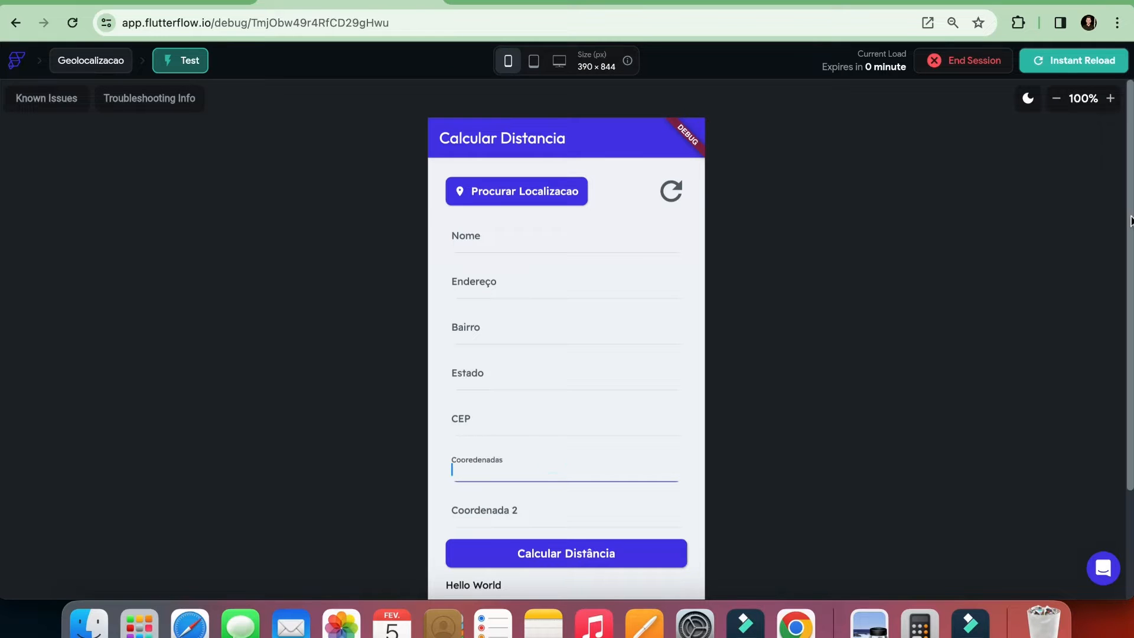
scroll(1007, 355, "down", 3)
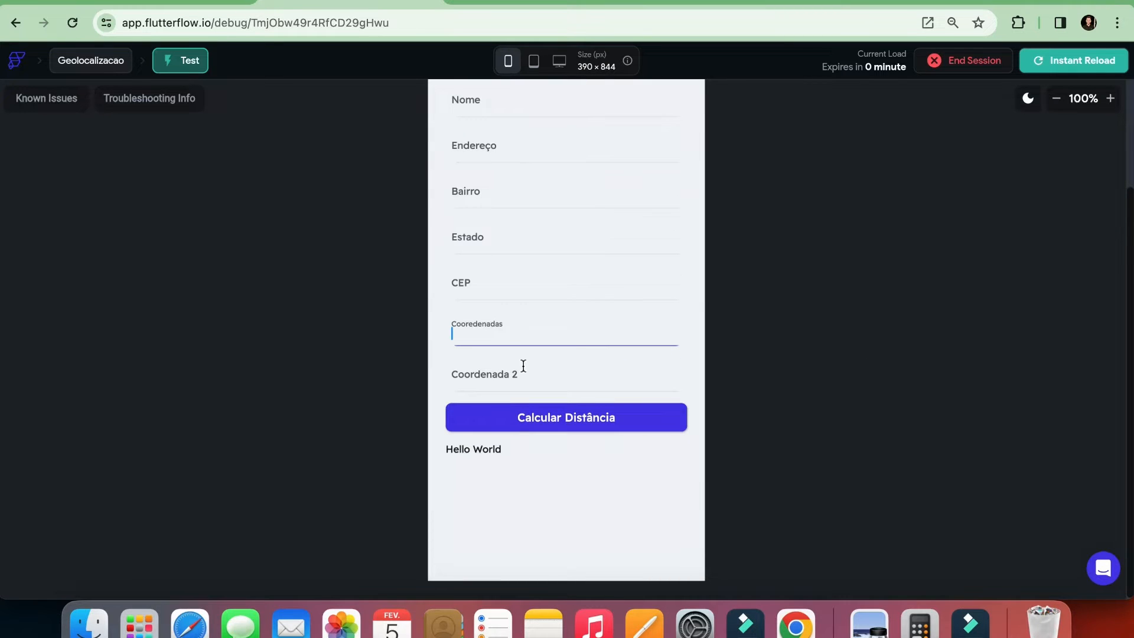
left_click(522, 367)
left_click(502, 337)
left_click(499, 379)
left_click(488, 331)
left_click(487, 372)
left_click(486, 335)
left_click(484, 387)
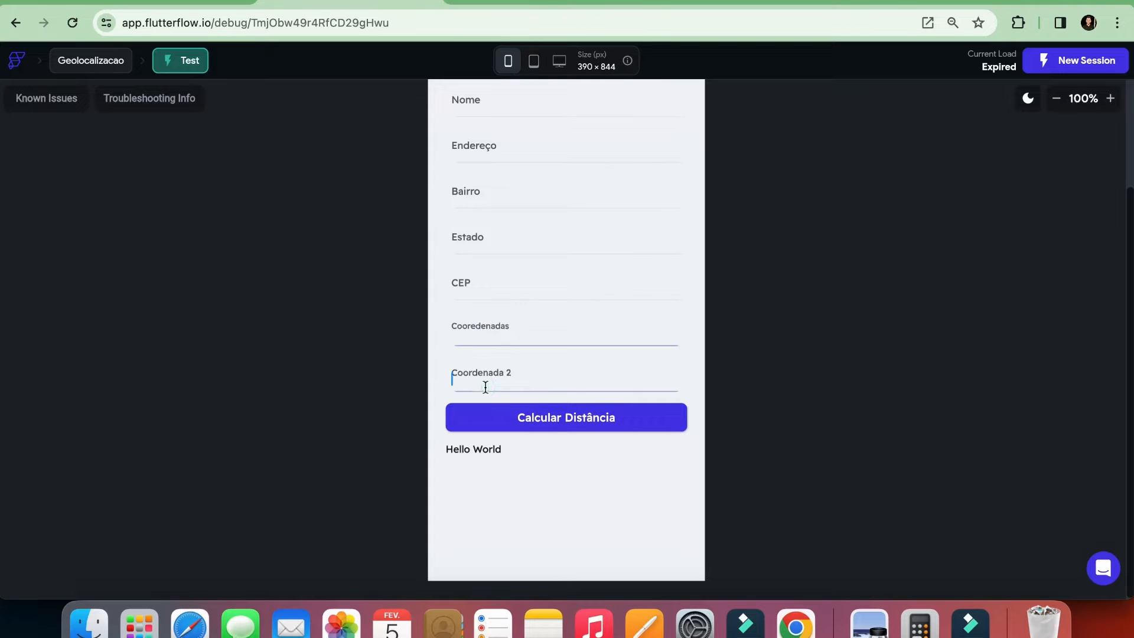
left_click(498, 327)
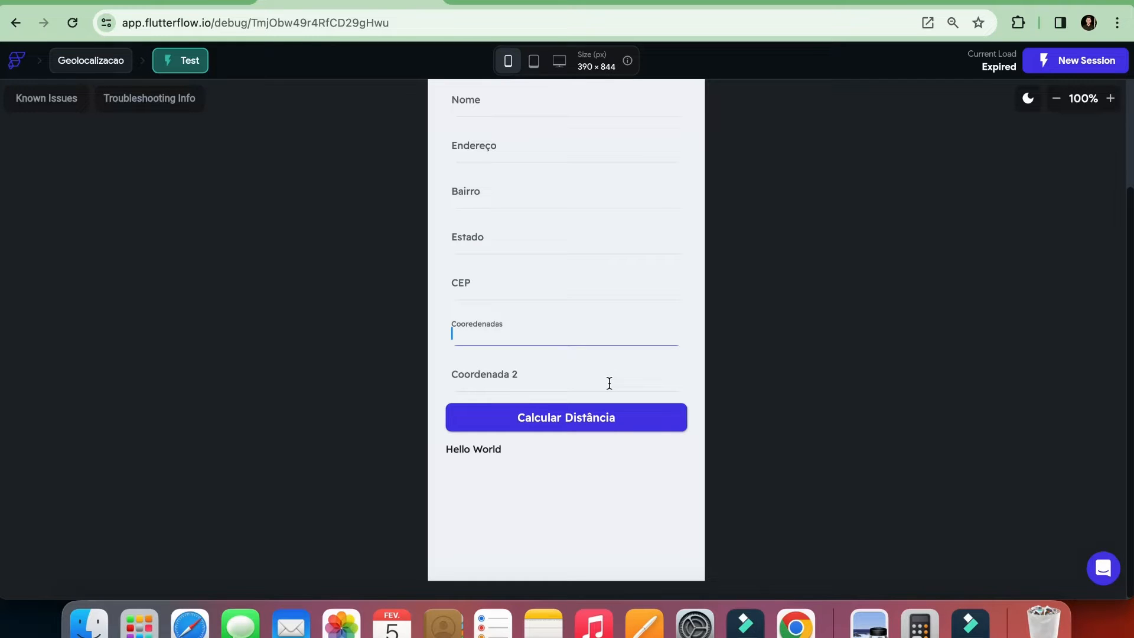
scroll(792, 371, "up", 3)
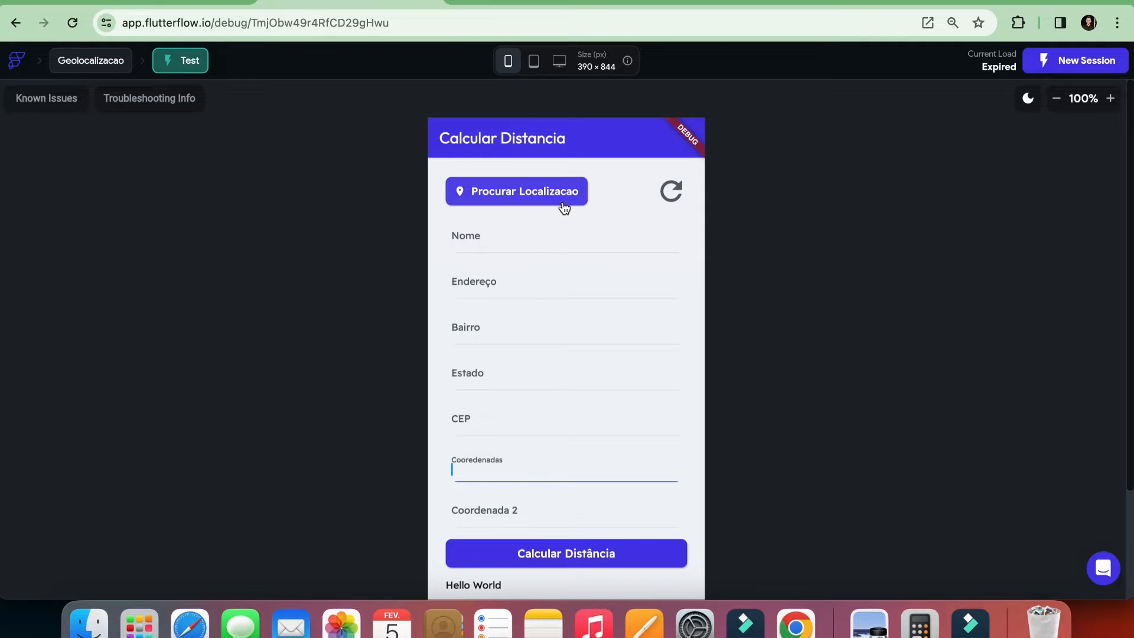
Search the place picker for "museu do olho", choose Museu Oscar Niemeyer in Curitiba, and refresh the form with its details.
left_click(667, 192)
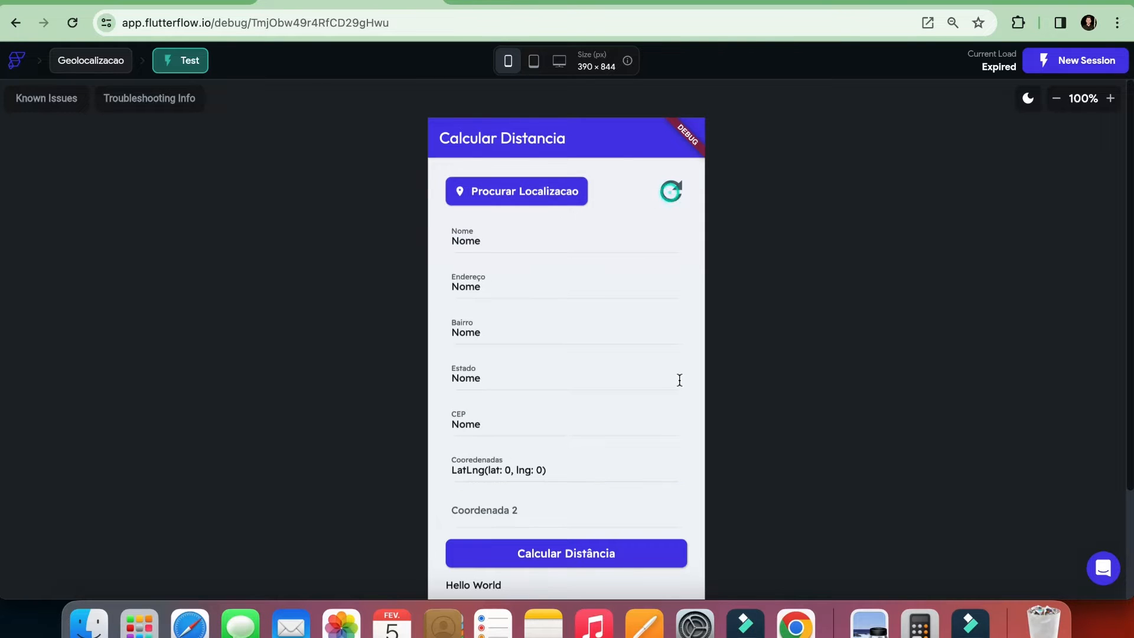
left_click(523, 199)
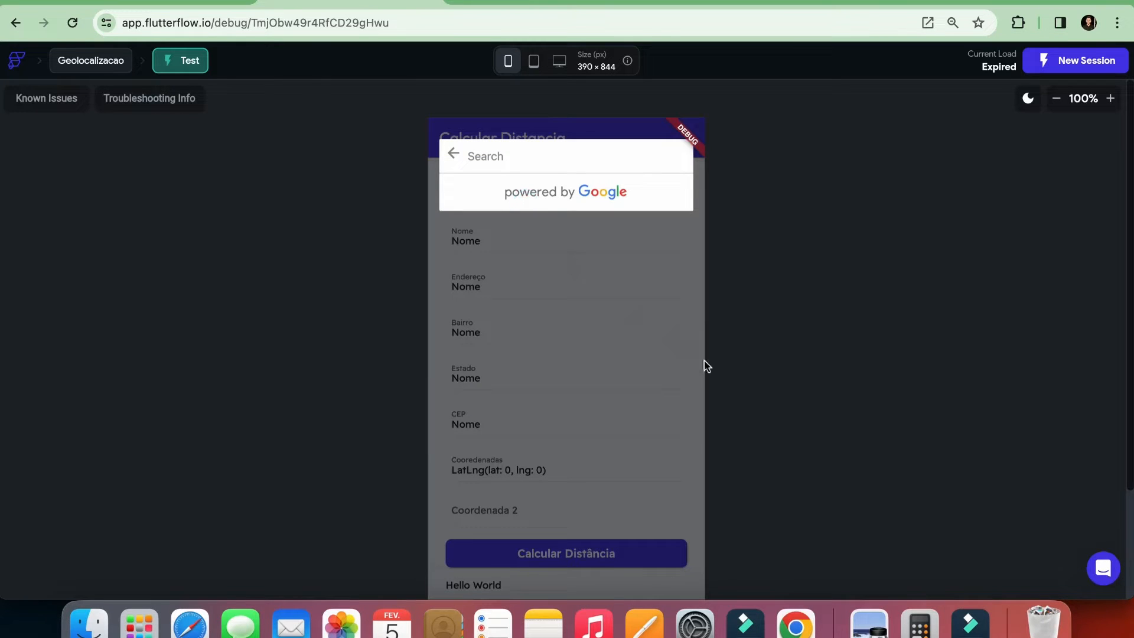
type("museu do olho")
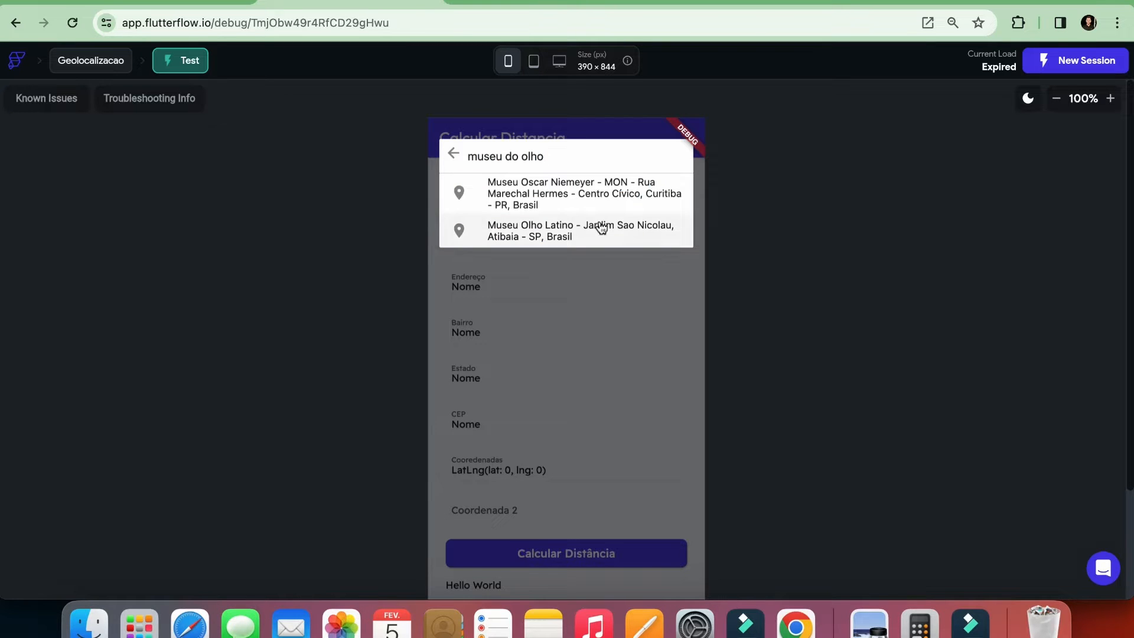
left_click(558, 197)
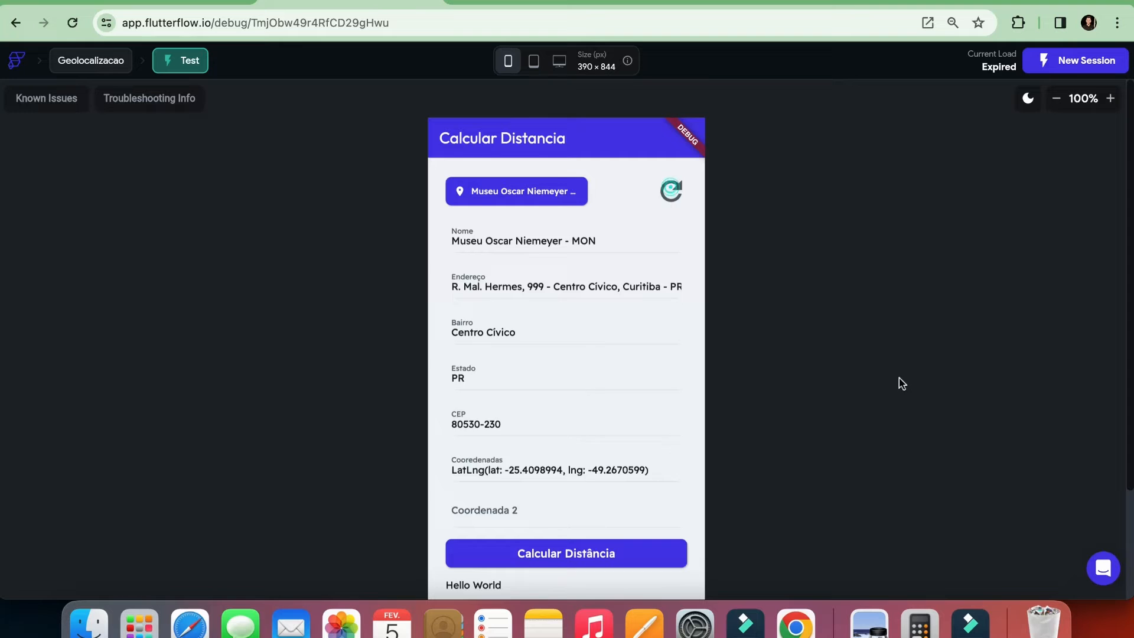
Copy the museum's coordinates into the Coordenada 2 field and clear the first coordinates field.
scroll(899, 378, "down", 2)
triple_click(499, 361)
key("super+c")
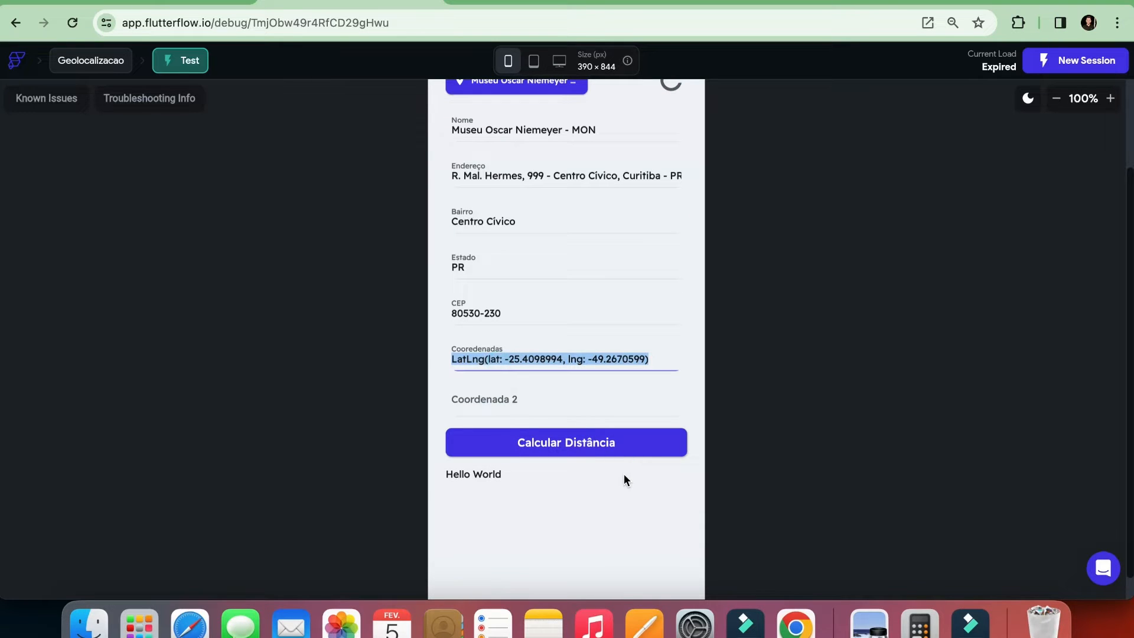
left_click(528, 396)
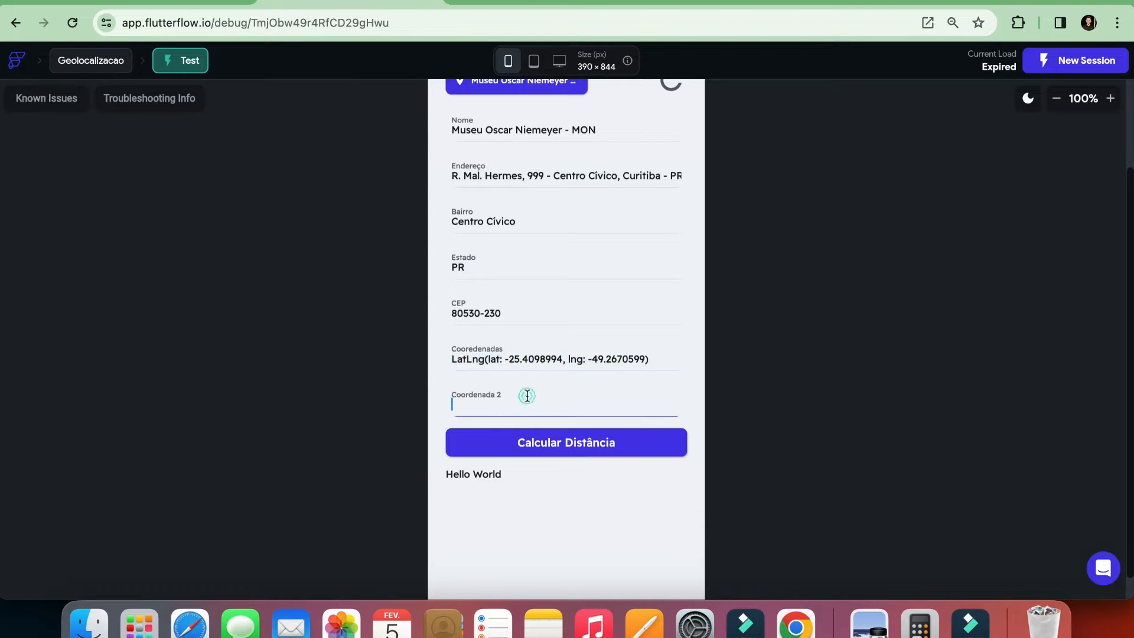
key("super+v")
triple_click(531, 357)
key("BackSpace")
Search the place picker for "praça rui babbosa", choose Praça Rui Barbosa in Curitiba, and refresh the form with its details.
scroll(822, 391, "up", 2)
left_click(519, 199)
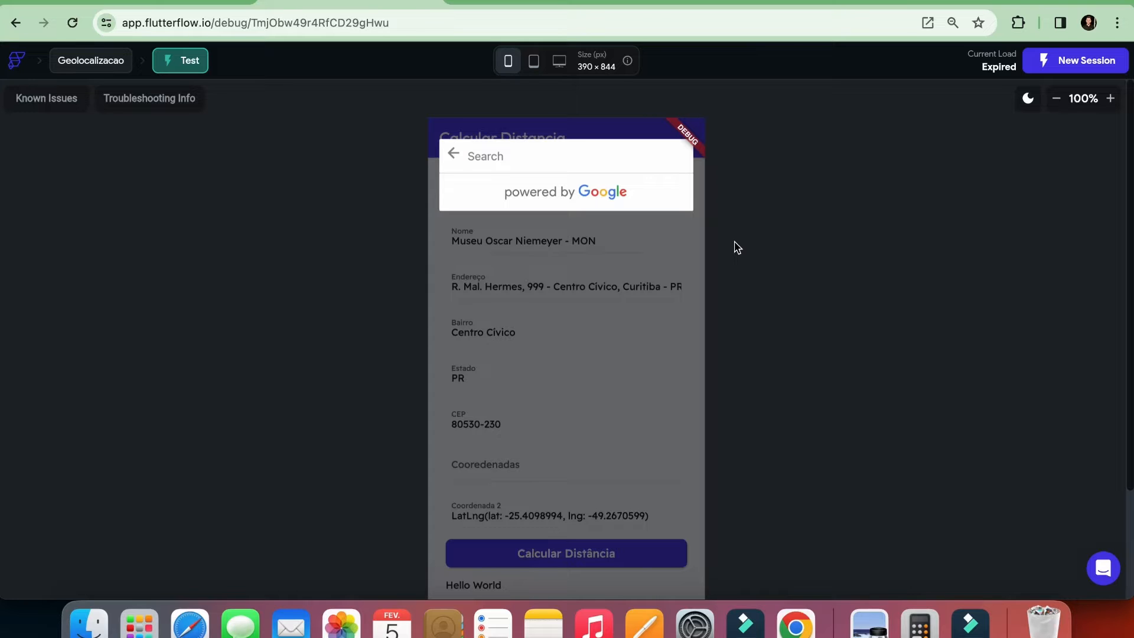
type("praça t")
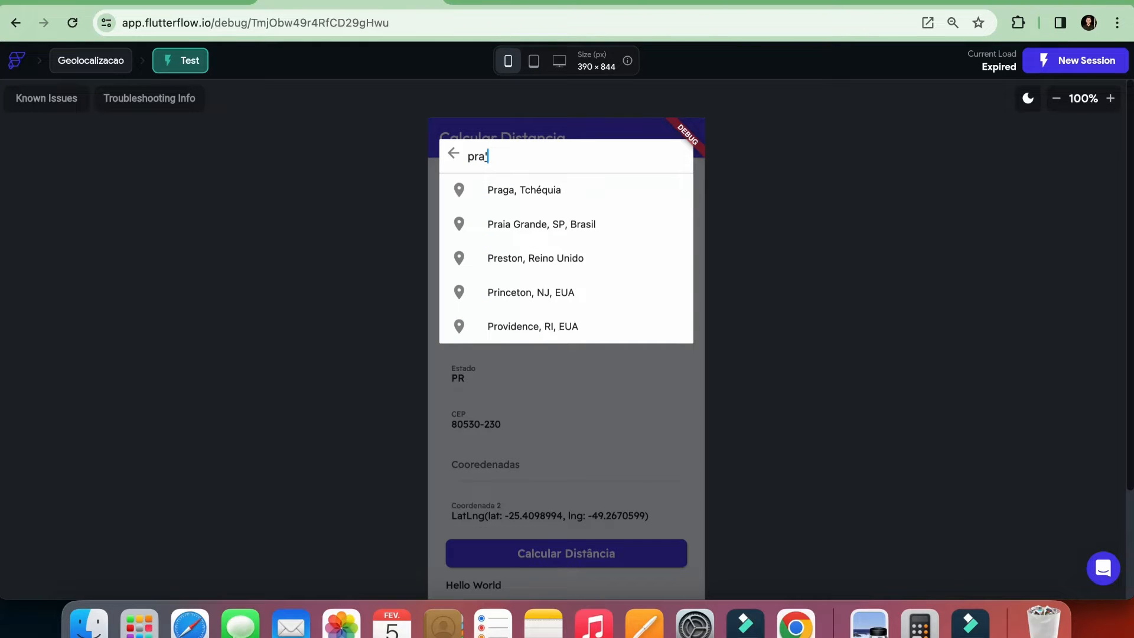
type("u")
key("BackSpace")
key("BackSpace")
type("rui babosa")
key("BackSpace")
key("BackSpace")
key("BackSpace")
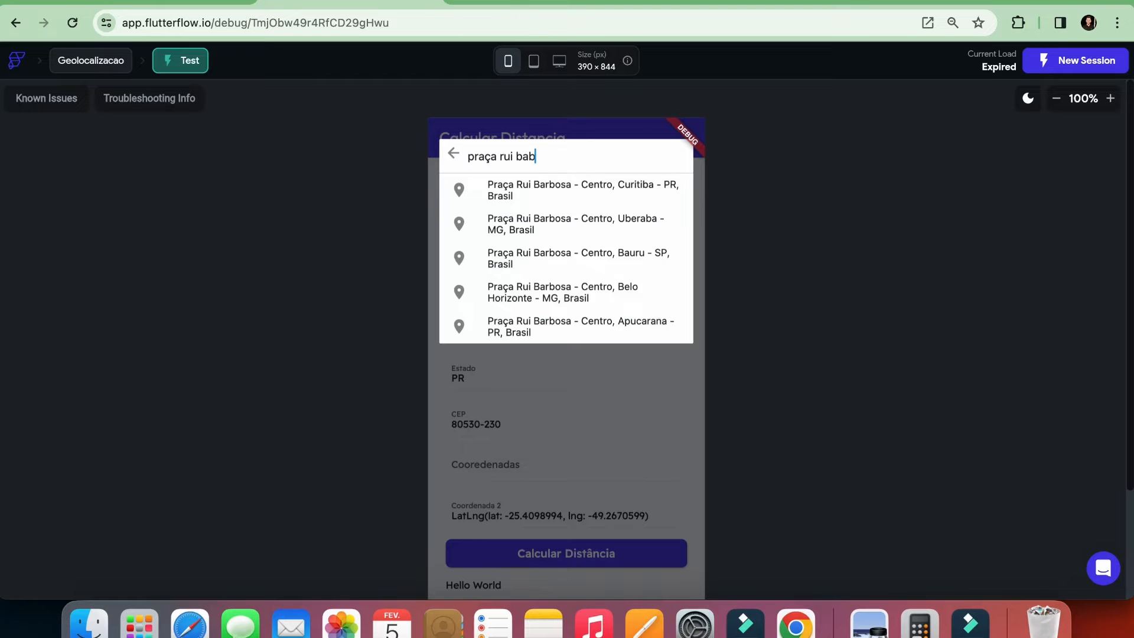
type("bosa")
left_click(616, 189)
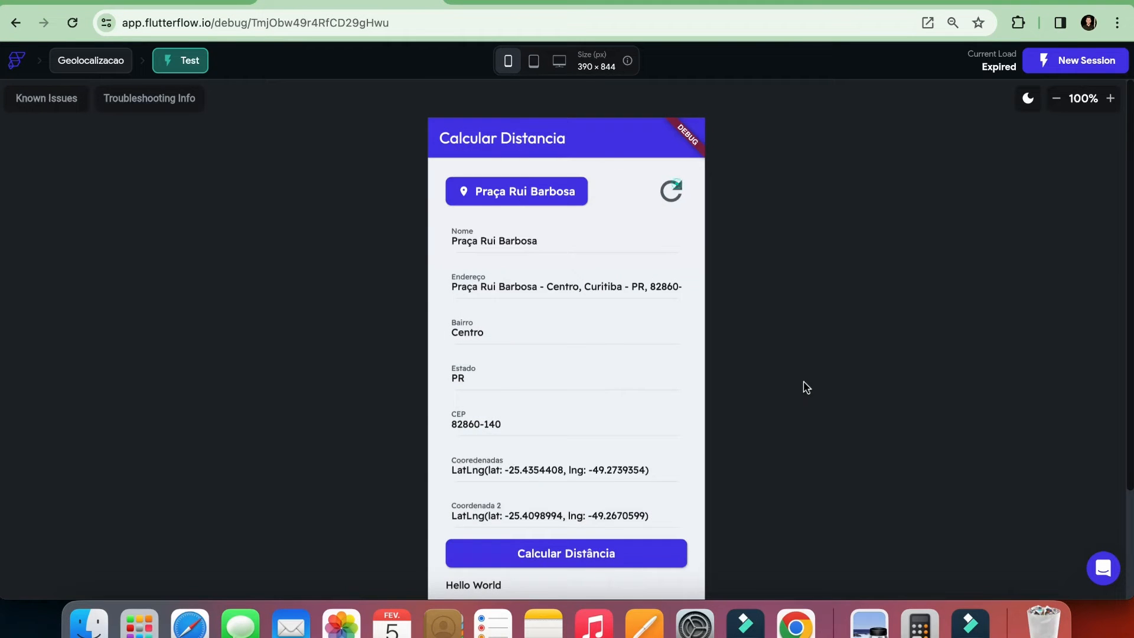
Compare the two places' coordinates in the Coordenadas and Coordenada 2 fields.
scroll(529, 405, "down", 2)
triple_click(529, 402)
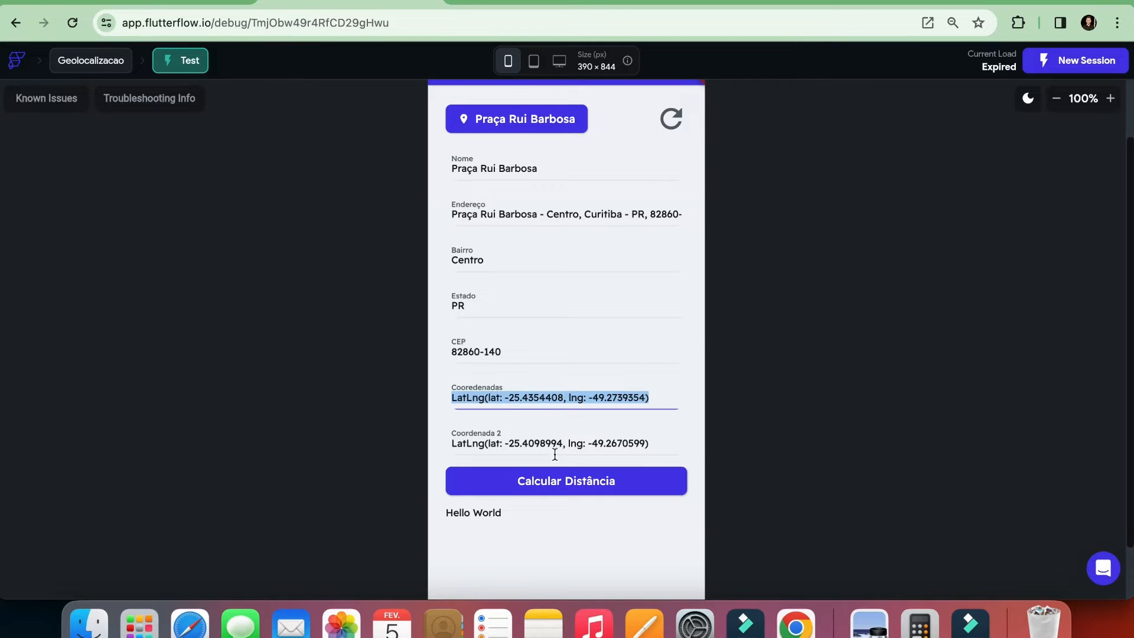
triple_click(550, 443)
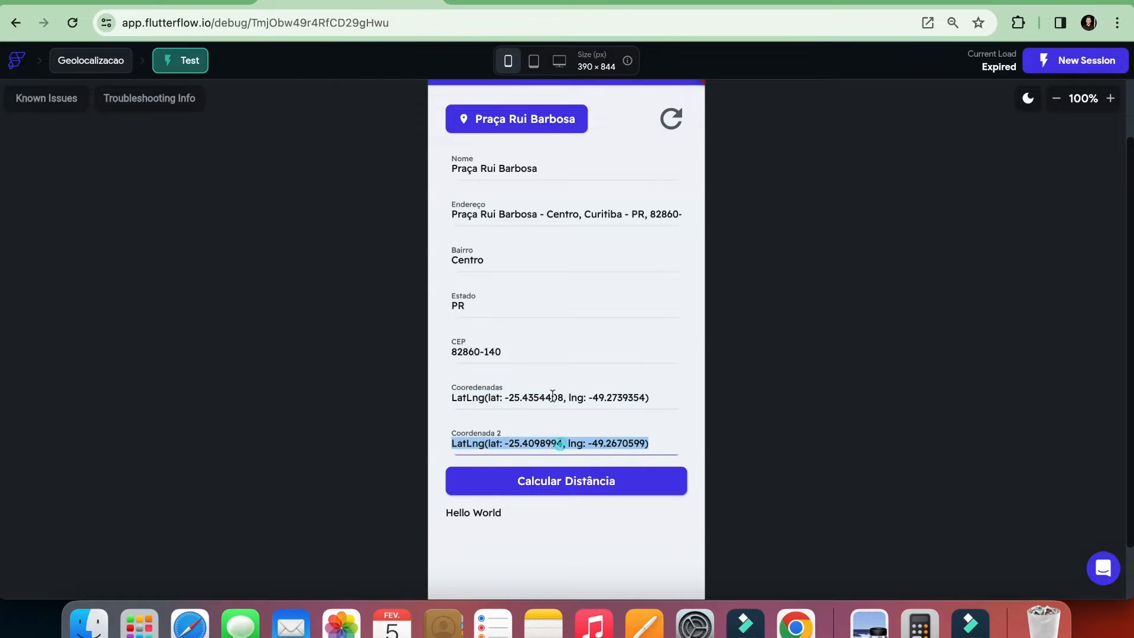
double_click(550, 396)
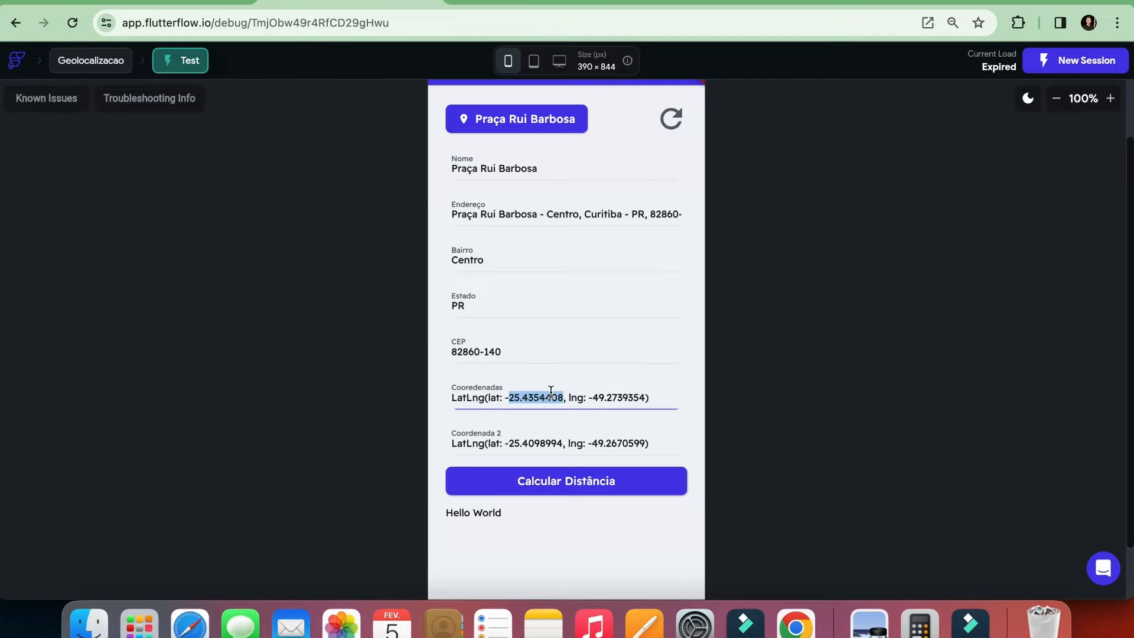
triple_click(563, 398)
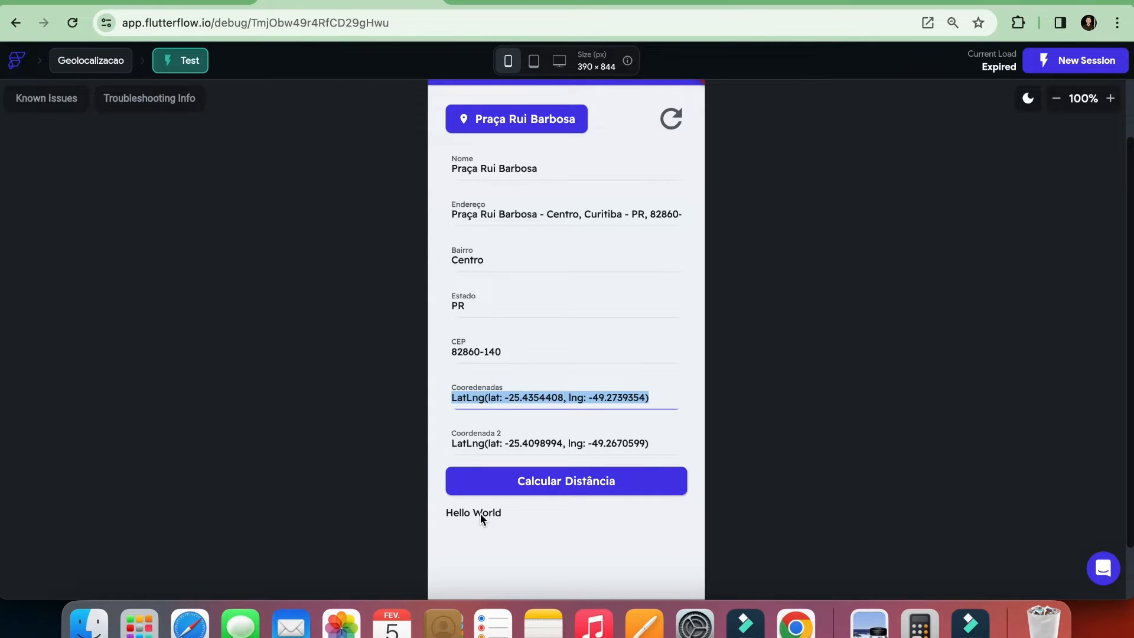
left_click(489, 0)
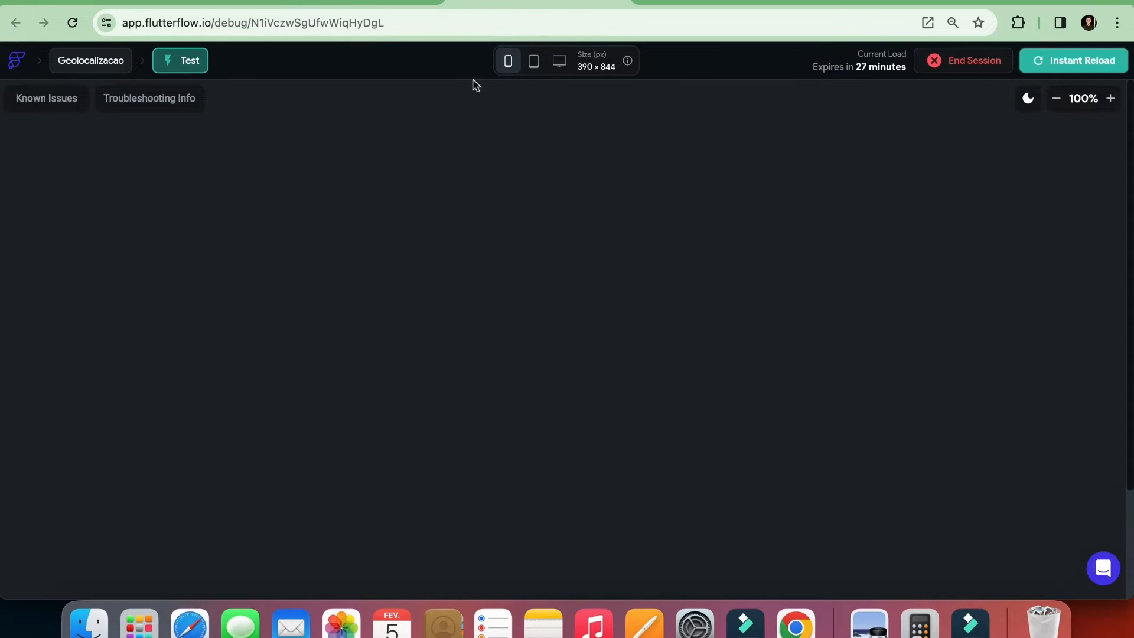
left_click(371, 0)
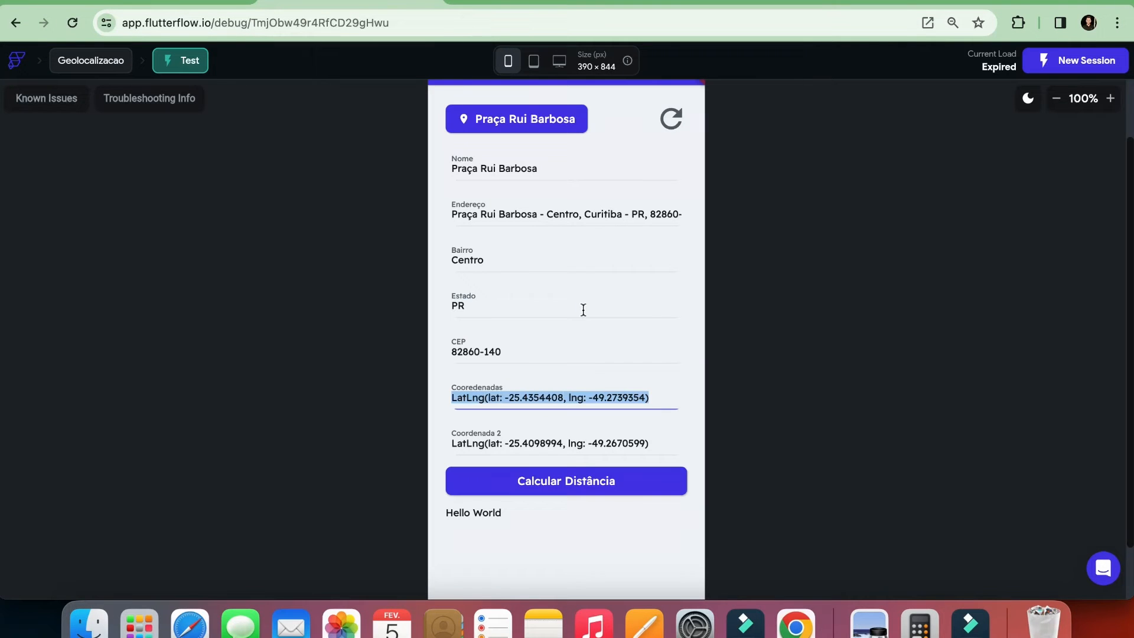
Switch to ChatGPT, search the public GPTs for "data7 apps", and open Data7 Apps IA.
left_click(694, 0)
left_click(275, 353)
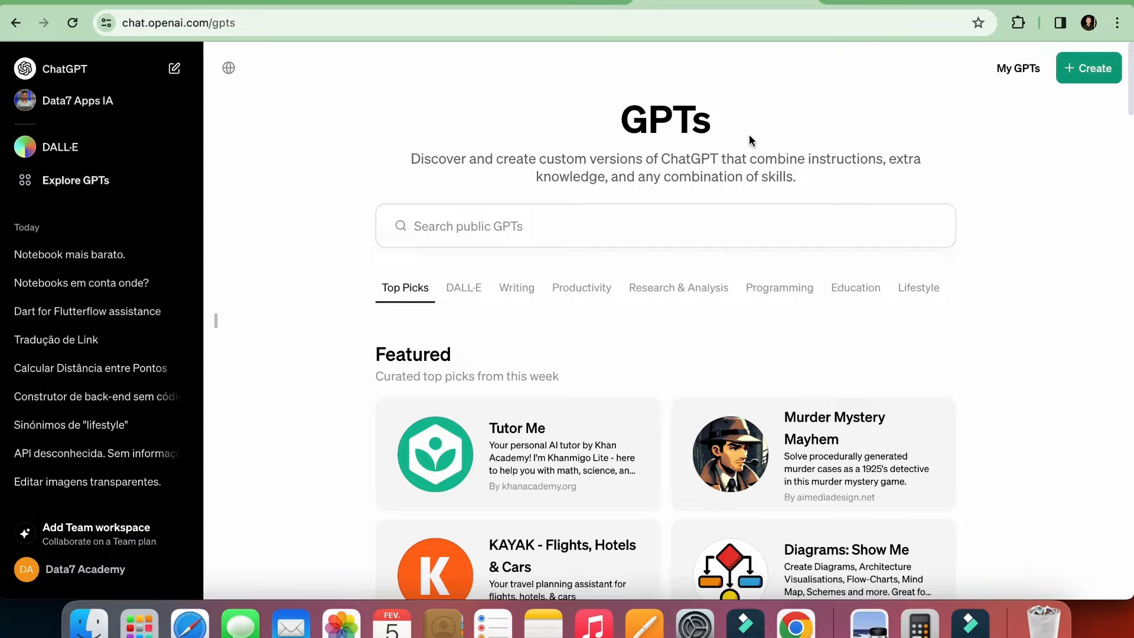
left_click(502, 229)
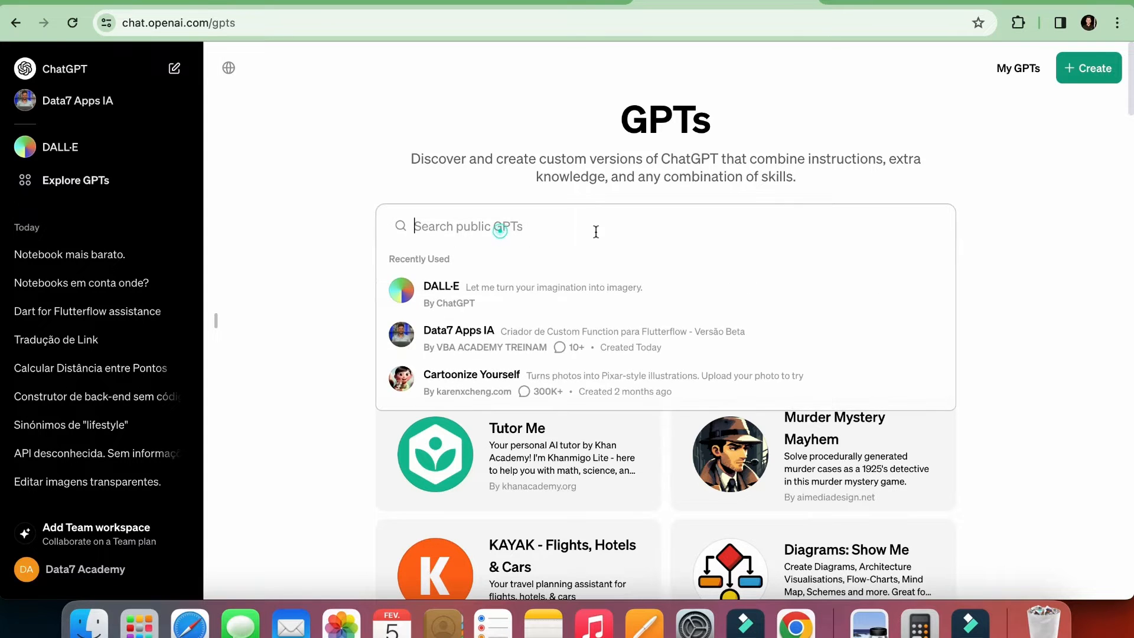
type("data7 apps")
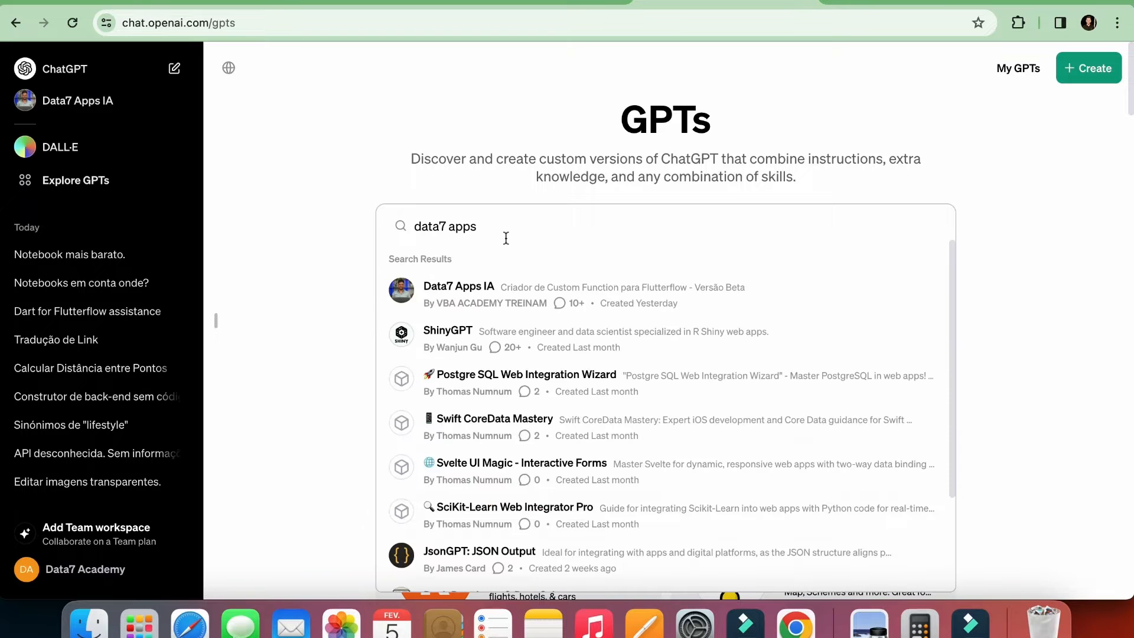
left_click(506, 303)
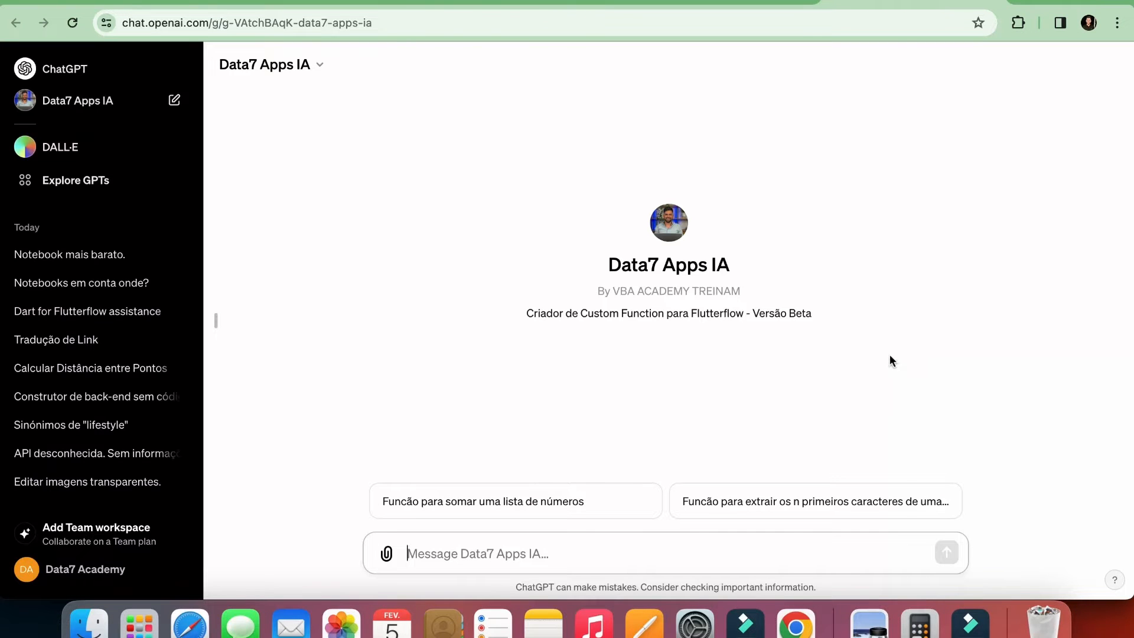
Highlight the Data7 Apps IA description and send the greeting "ola" to the GPT.
left_click_drag(524, 317, 832, 312)
double_click(723, 317)
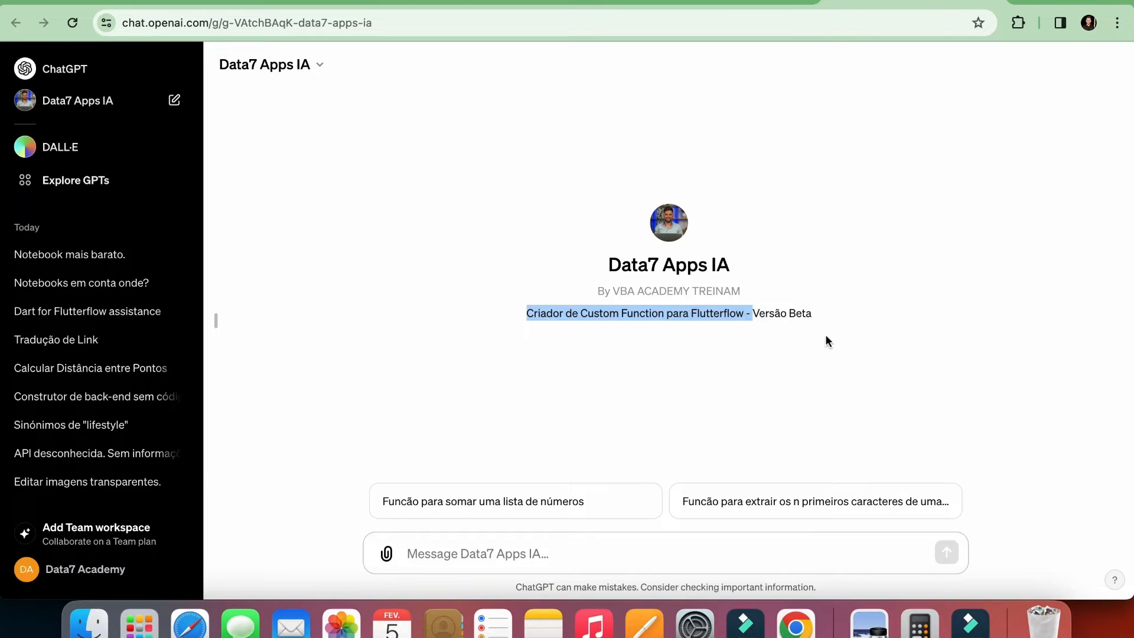
left_click(463, 553)
type("o")
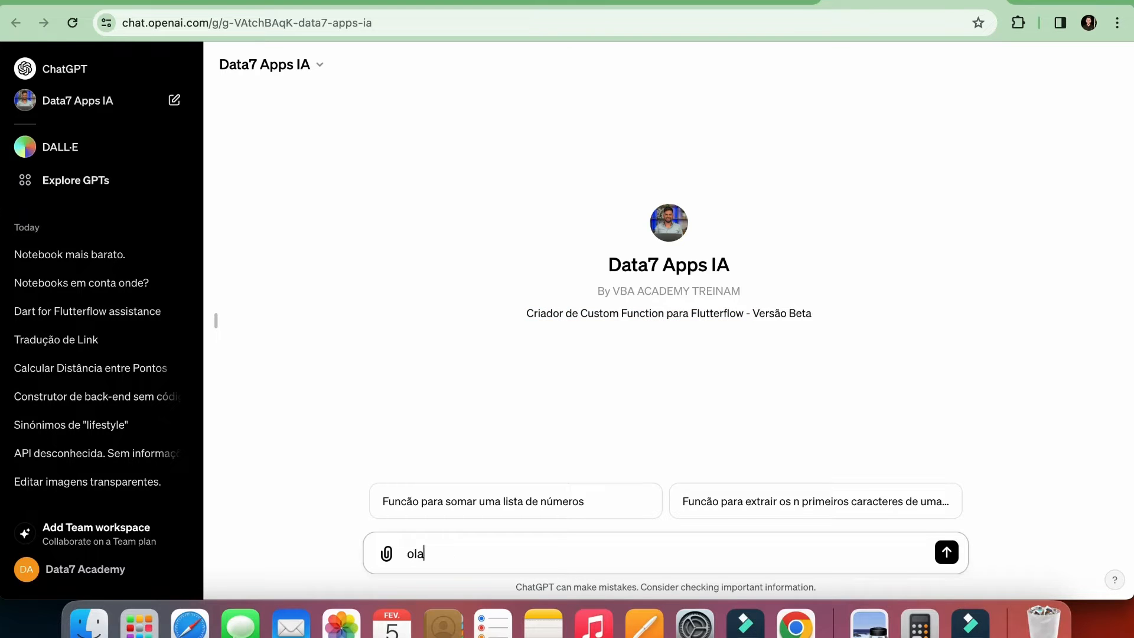
type("la")
key("Return")
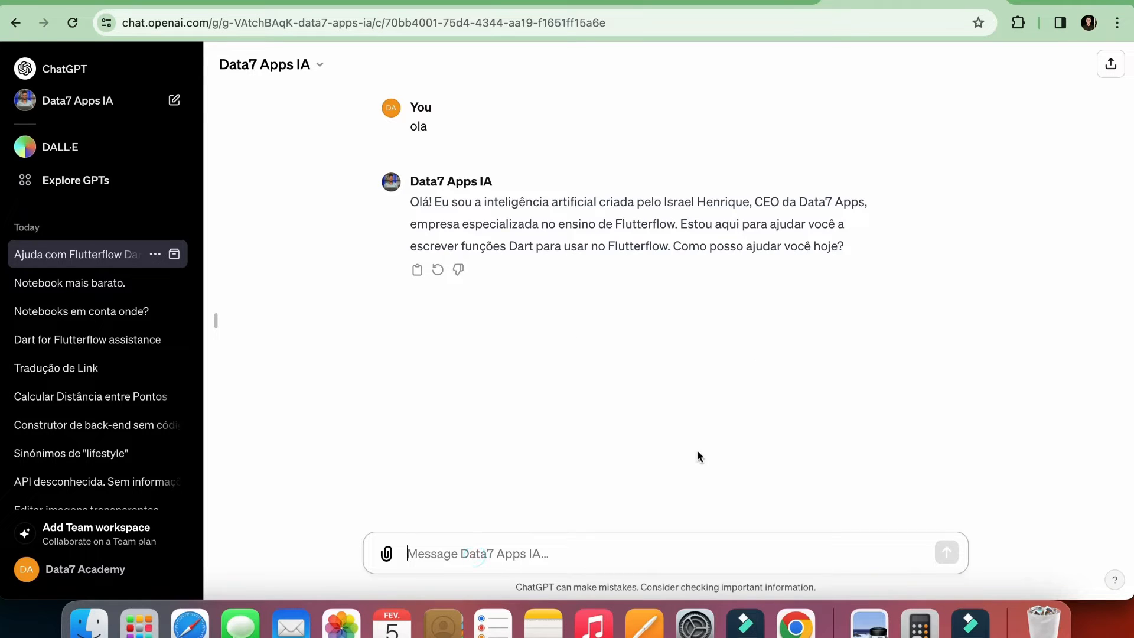
Draft the prompt "Crie uma funcao que calcule a distancia entre duas coordenadas geograficas, a coordenada será passada nesse formato:".
type("Crie ujma fun")
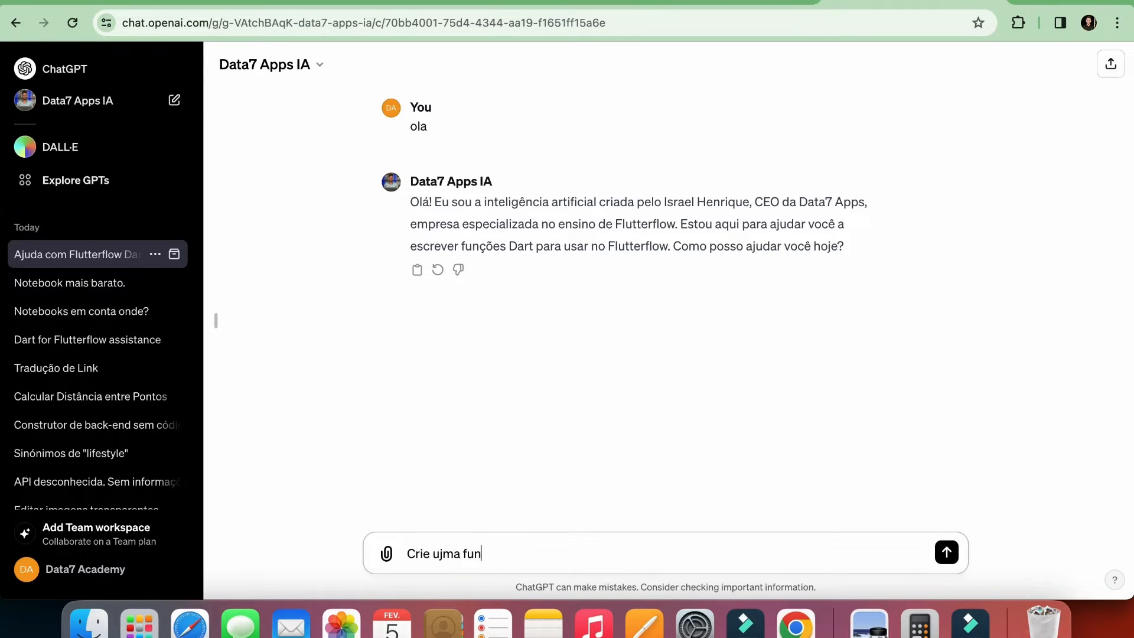
key("BackSpace")
key("BackSpace")
type("a ccnao")
key("BackSpace")
key("BackSpace")
type("ncoa que")
key("BackSpace")
key("BackSpace")
key("BackSpace")
key("BackSpace")
key("BackSpace")
key("BackSpace")
key("BackSpace")
type("ncao que calcule a distania")
key("BackSpace")
key("BackSpace")
type("cia te")
type(" entrr")
type(" duas ")
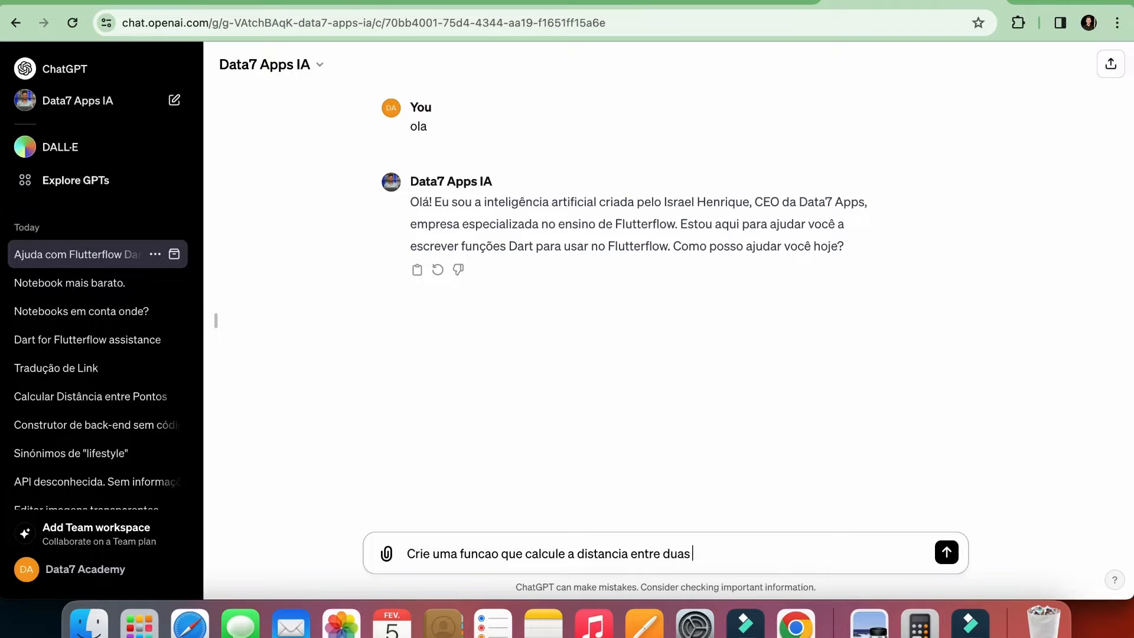
type("cooren")
key("BackSpace")
key("BackSpace")
type("distancia entre duas coordenadas geograficas, ")
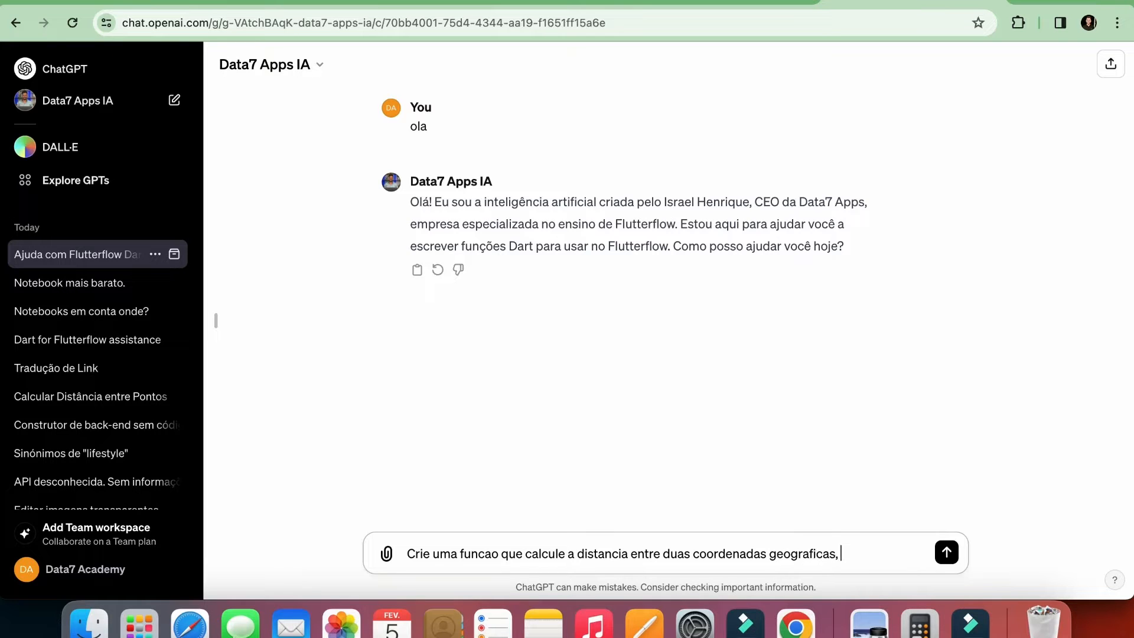
type("a coordenada ser")
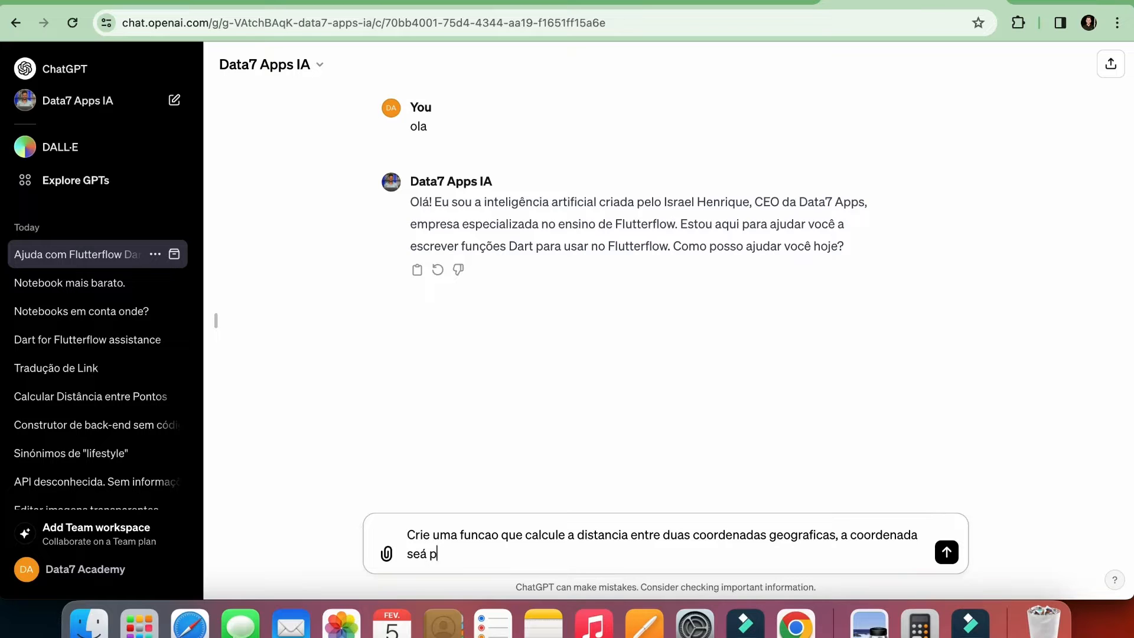
type("á passada nesse formato:")
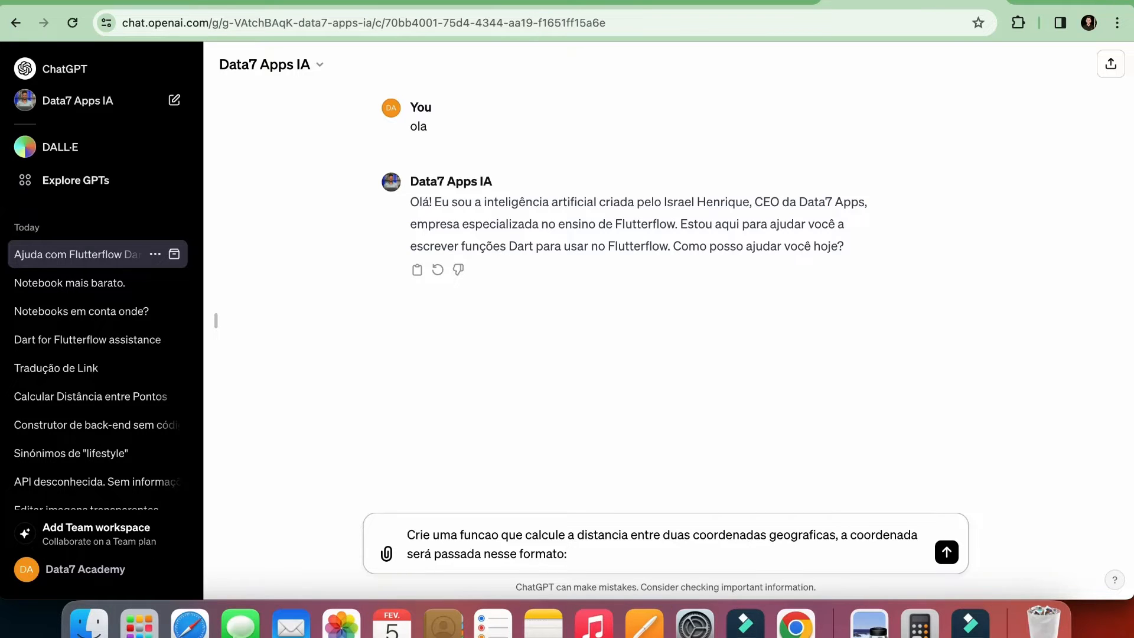
Switch to the FlutterFlow test session, enlarge the preview to 200%, and examine the LatLng format in the Coordenadas field.
left_click(544, 2)
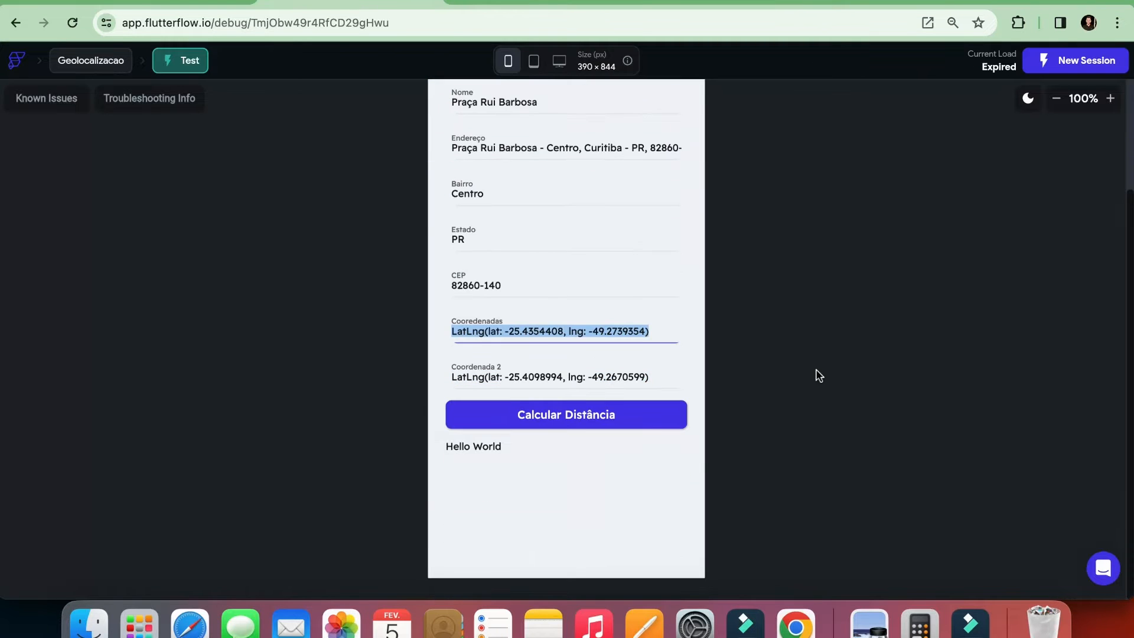
left_click(584, 365)
left_click(1111, 99)
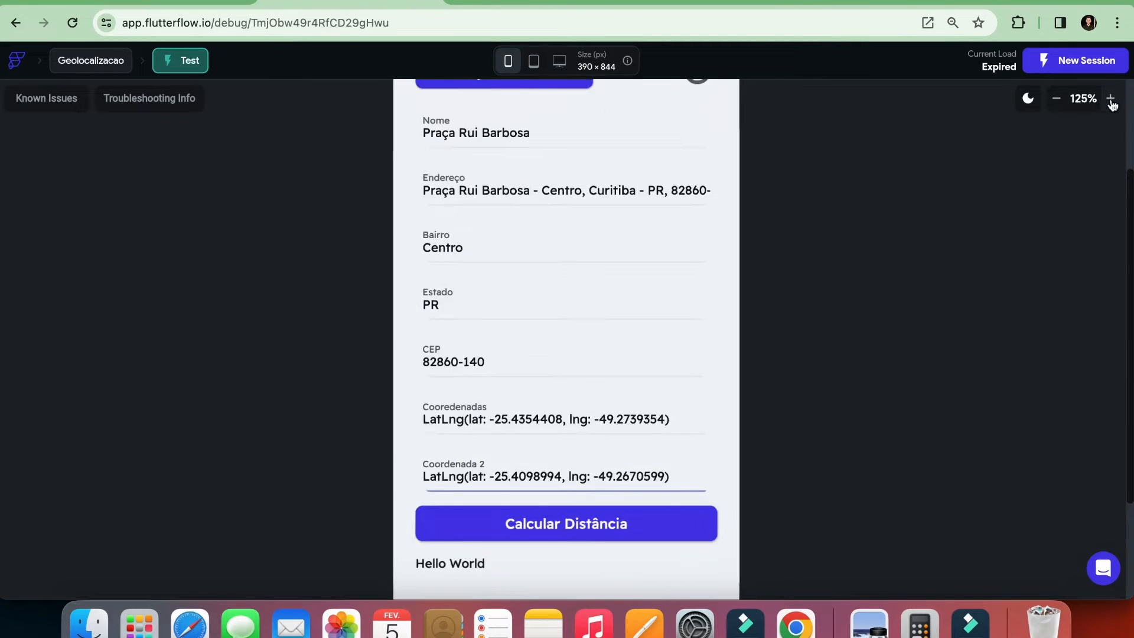
left_click(1110, 100)
left_click(1110, 99)
scroll(603, 349, "down", 8)
left_click_drag(335, 194, 412, 194)
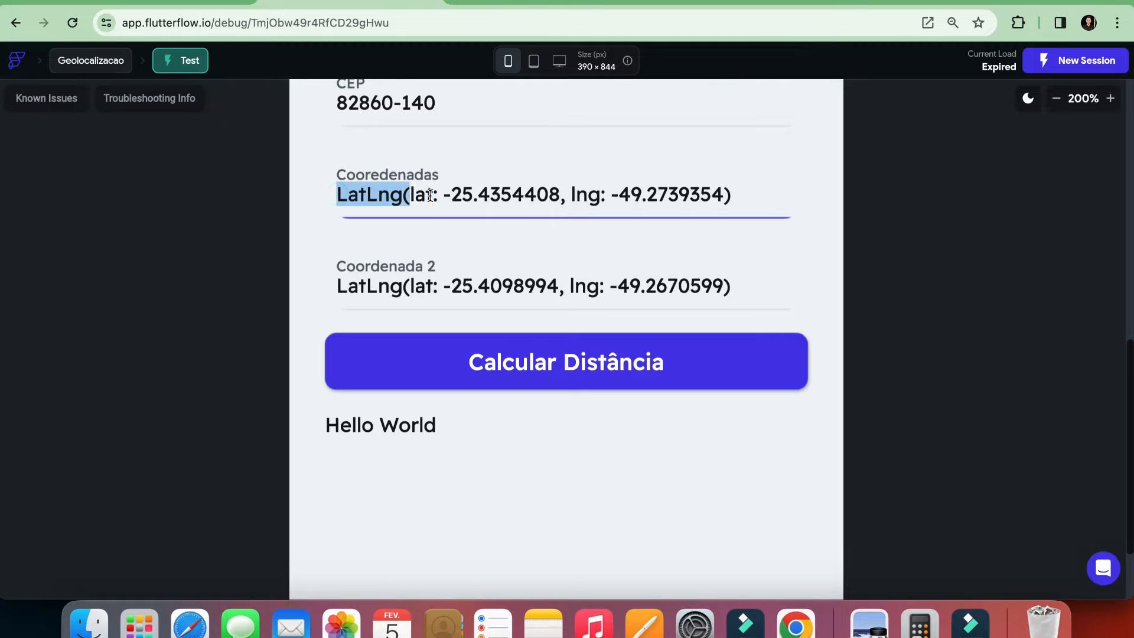
double_click(422, 194)
double_click(666, 197)
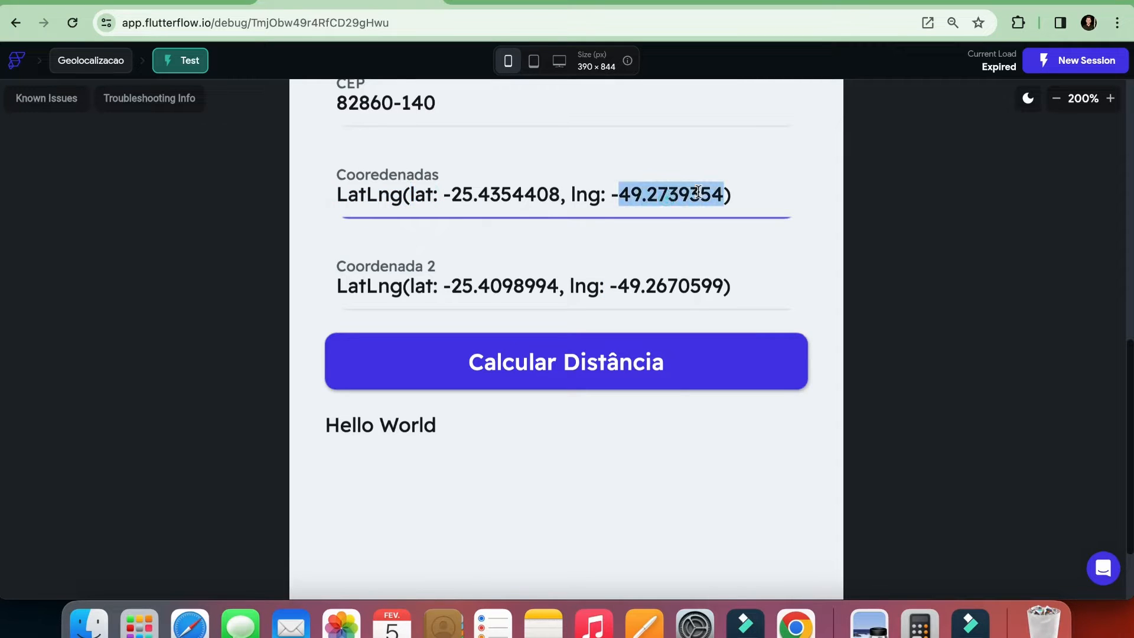
triple_click(335, 194)
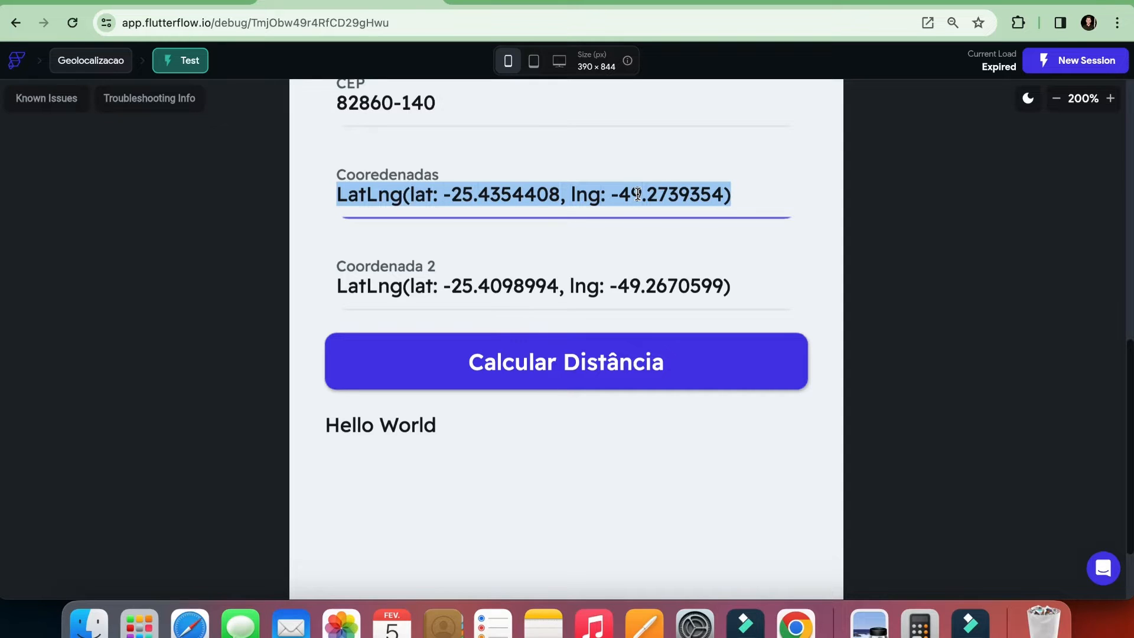
triple_click(595, 200)
In the FlutterFlow project, open the variable choices for the Hello World text's content and expand Global Properties.
left_click(570, 3)
scroll(871, 336, "down", 3)
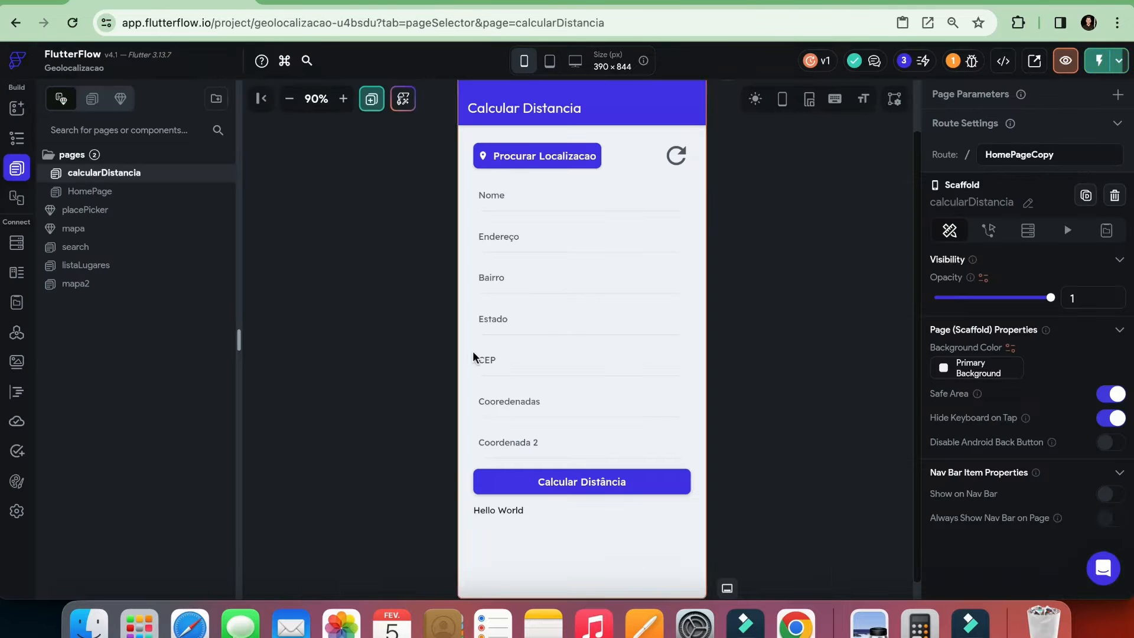
left_click(514, 511)
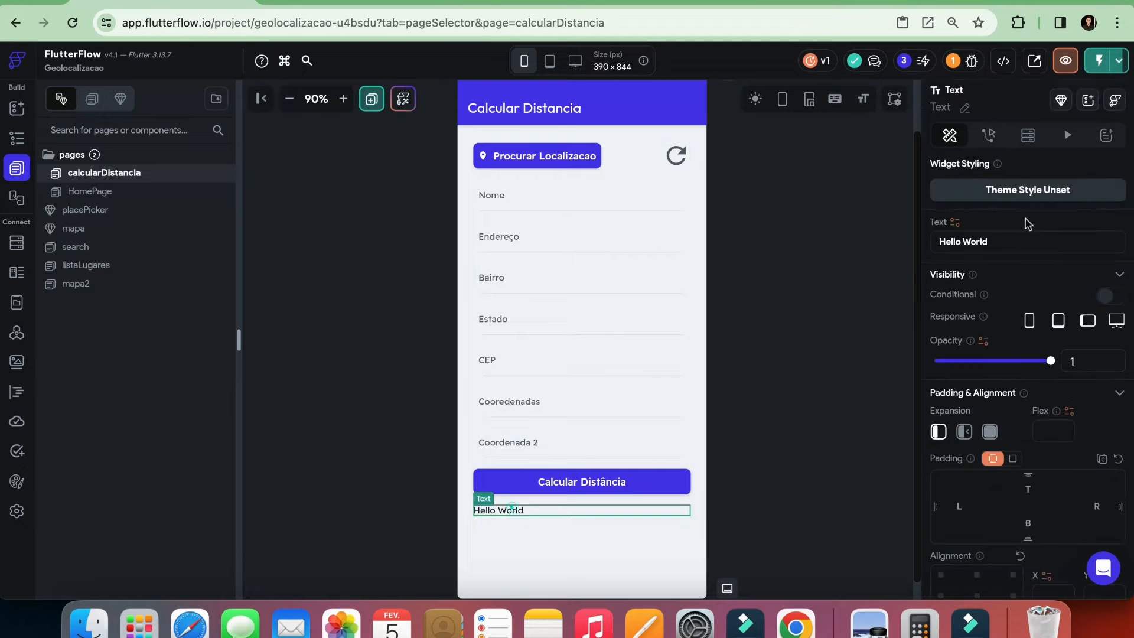
left_click(957, 223)
left_click(768, 335)
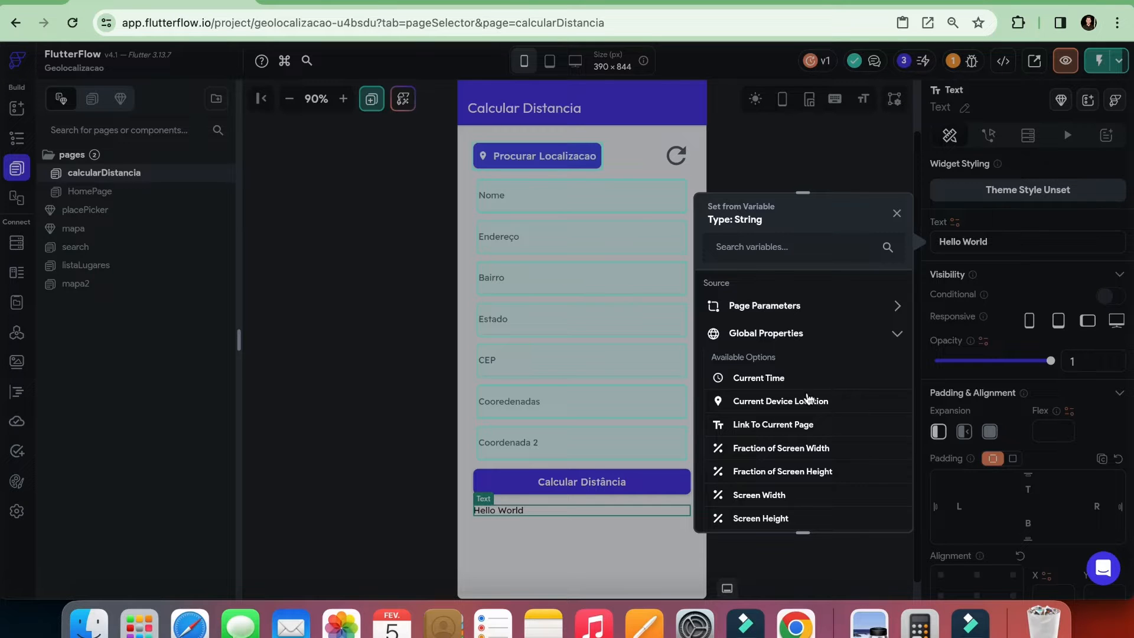
Return to the test session with the loaded place and copy the full LatLng value from the Coordenadas field.
left_click(539, 6)
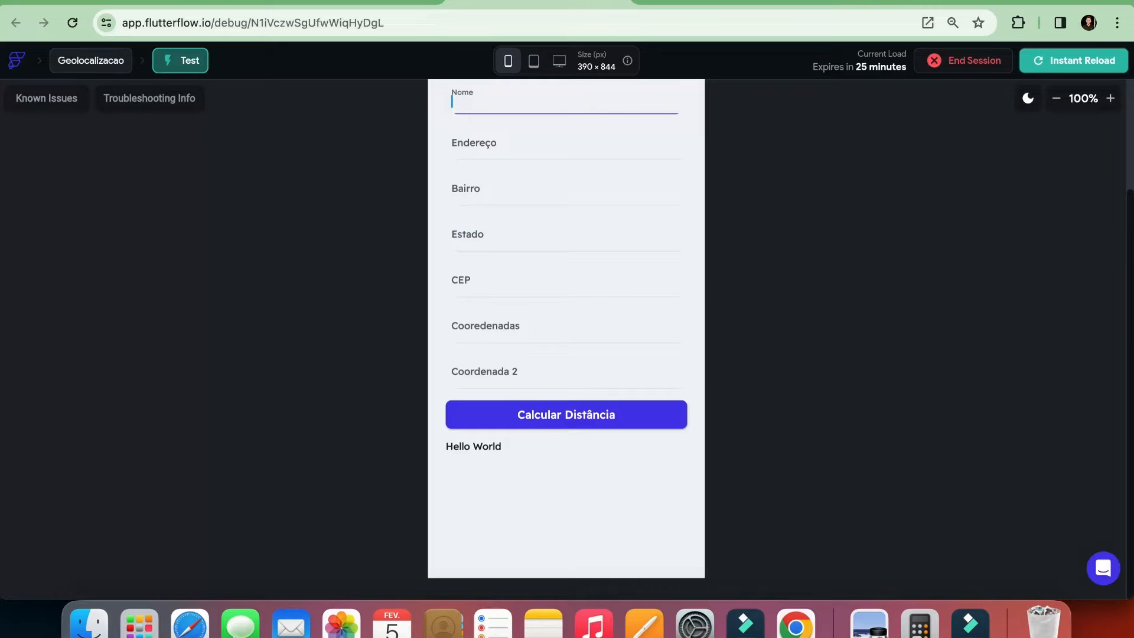
left_click(388, 6)
triple_click(475, 186)
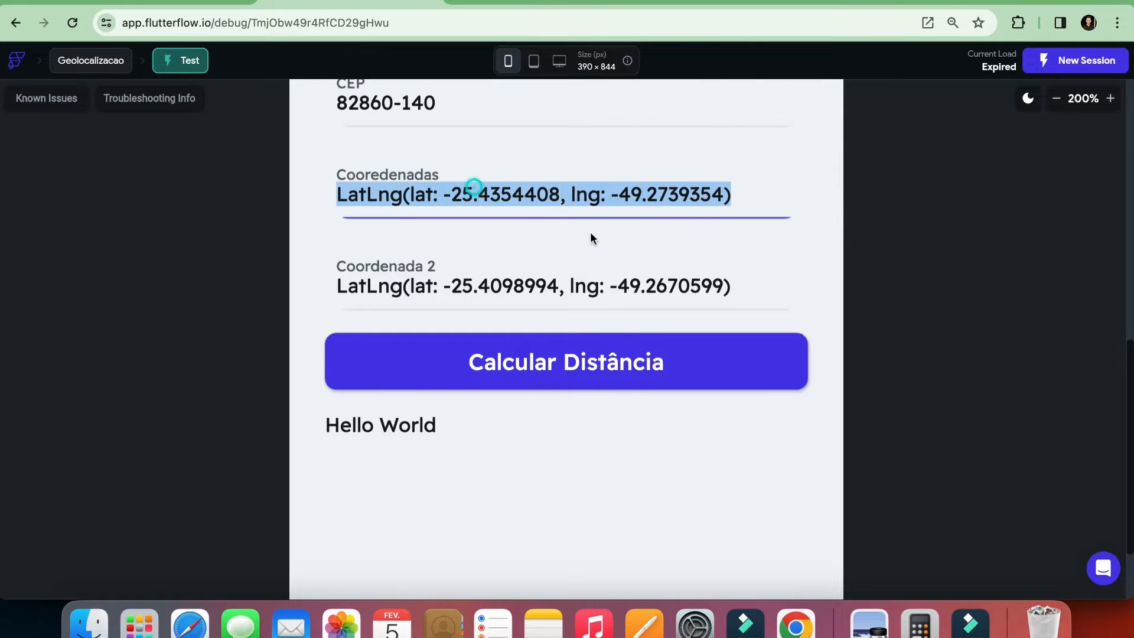
left_click(562, 189)
triple_click(561, 189)
key("super+c")
Switch to the Data7 Apps IA chat, append the copied LatLng example to the prompt, and send it.
left_click(662, 7)
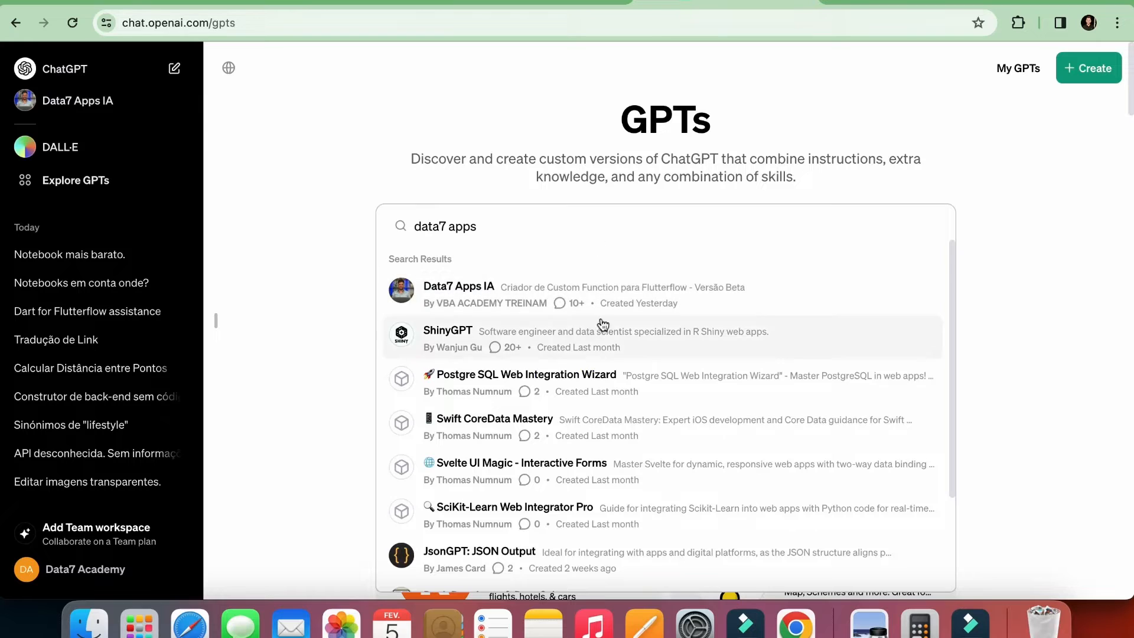
left_click(875, 2)
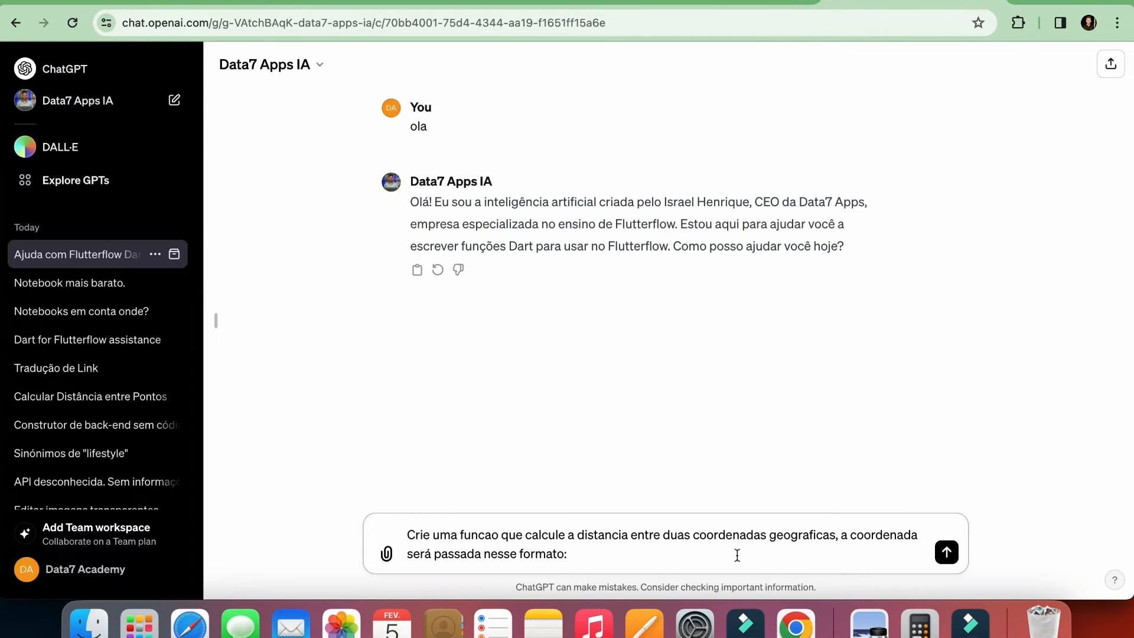
key("super+v")
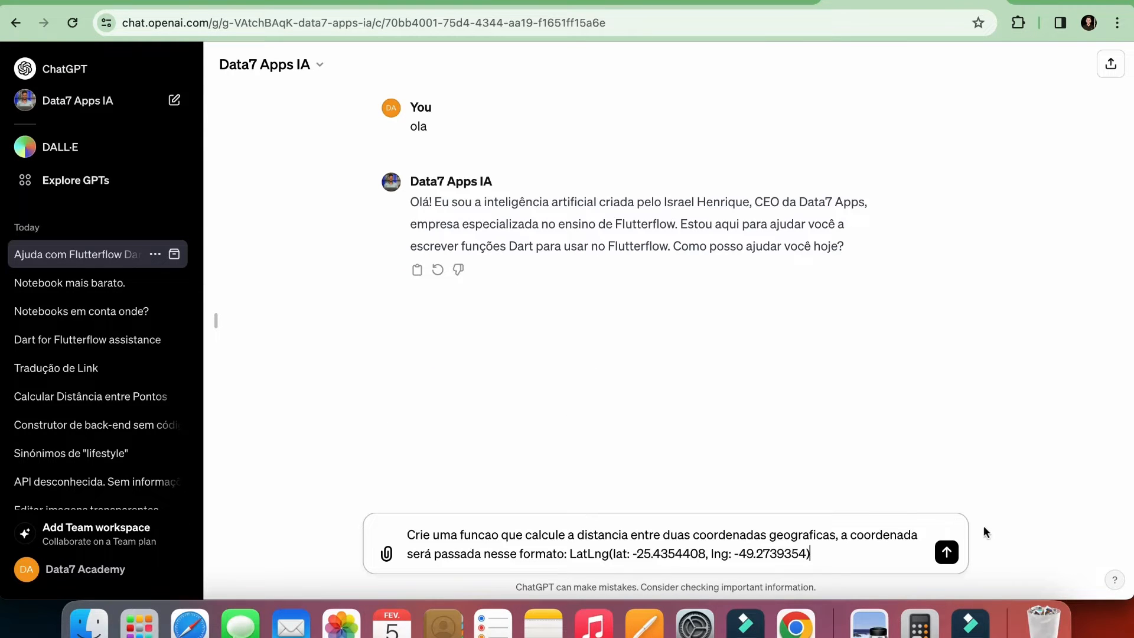
left_click(951, 554)
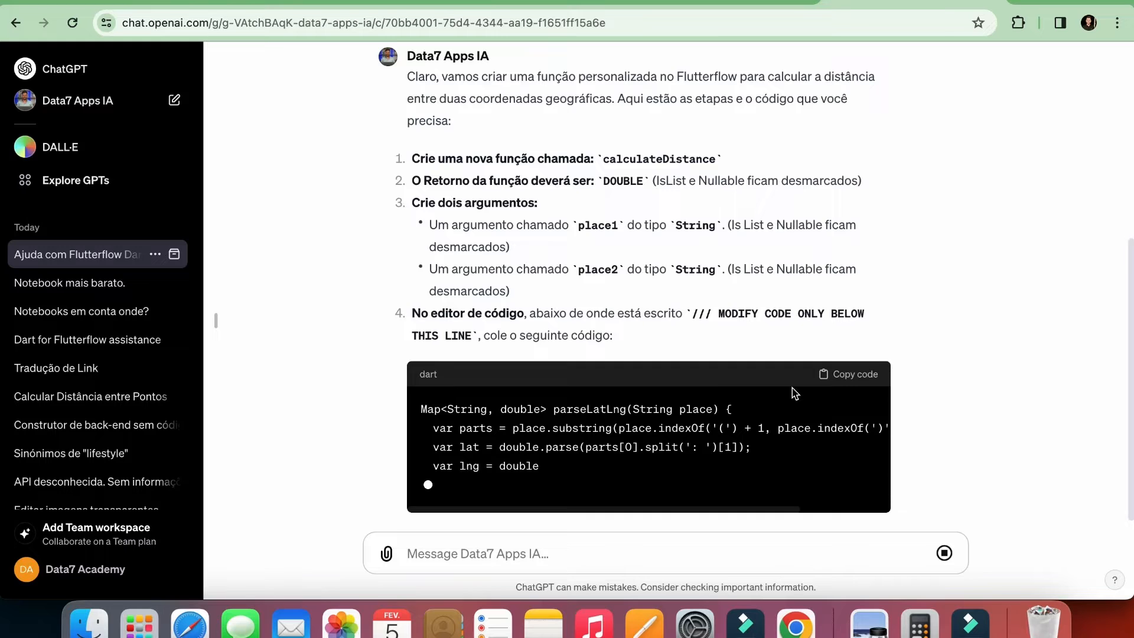
Review the GPT's setup instructions and copy the function name calculateDistance.
scroll(962, 347, "up", 5)
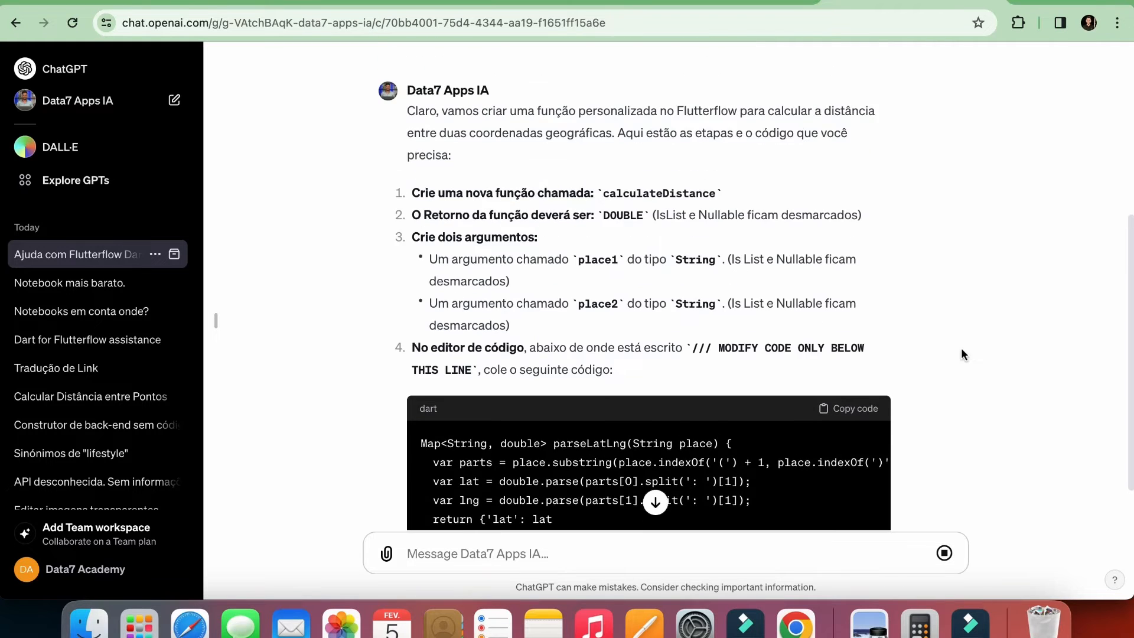
scroll(894, 336, "down", 1)
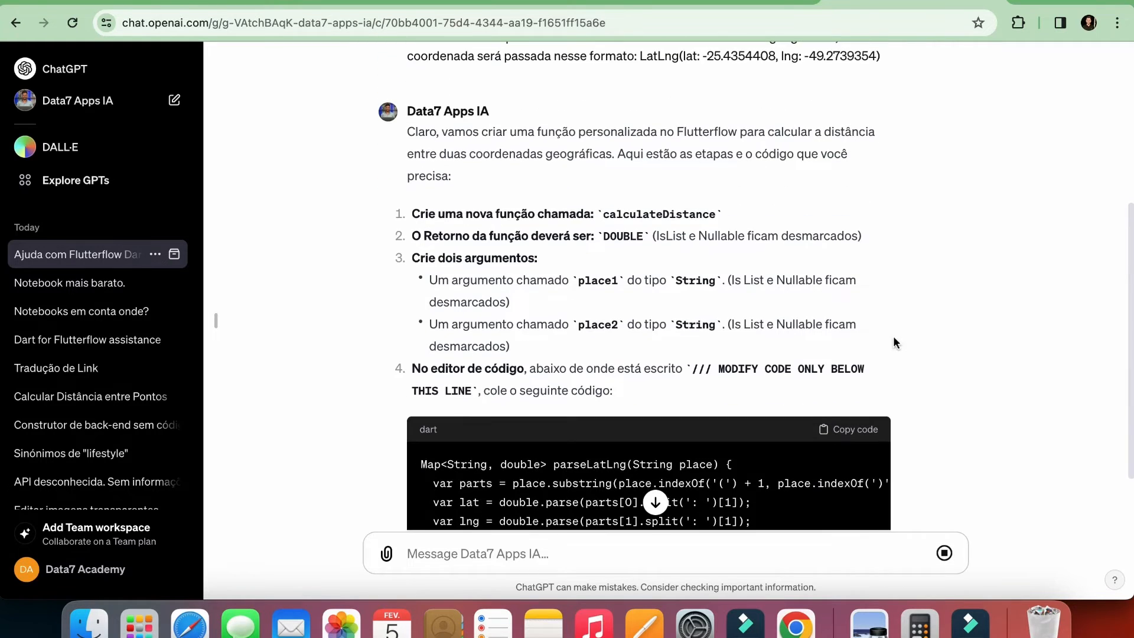
scroll(886, 337, "down", 3)
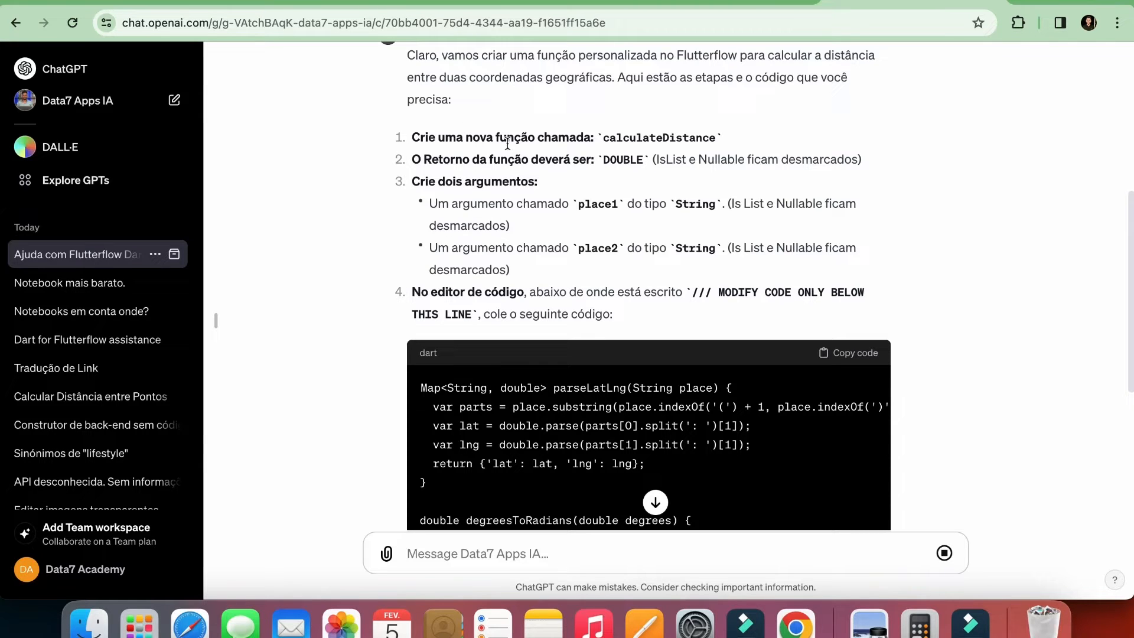
double_click(653, 138)
key("super+c")
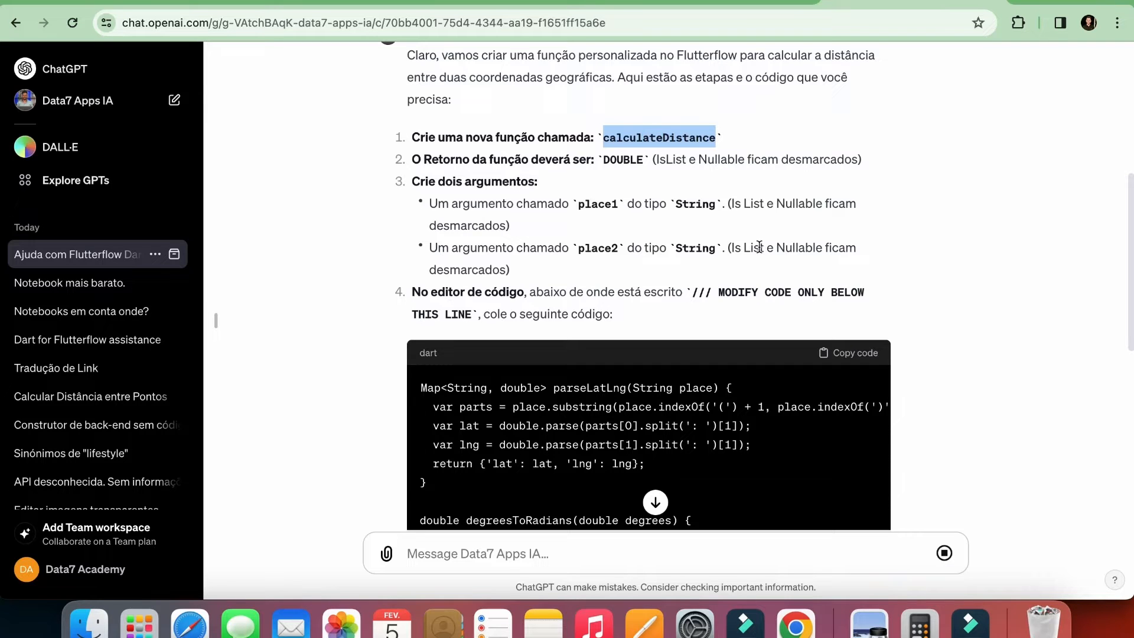
Switch to the FlutterFlow project, add a new custom function, and name it calculateDistance.
left_click(180, 1)
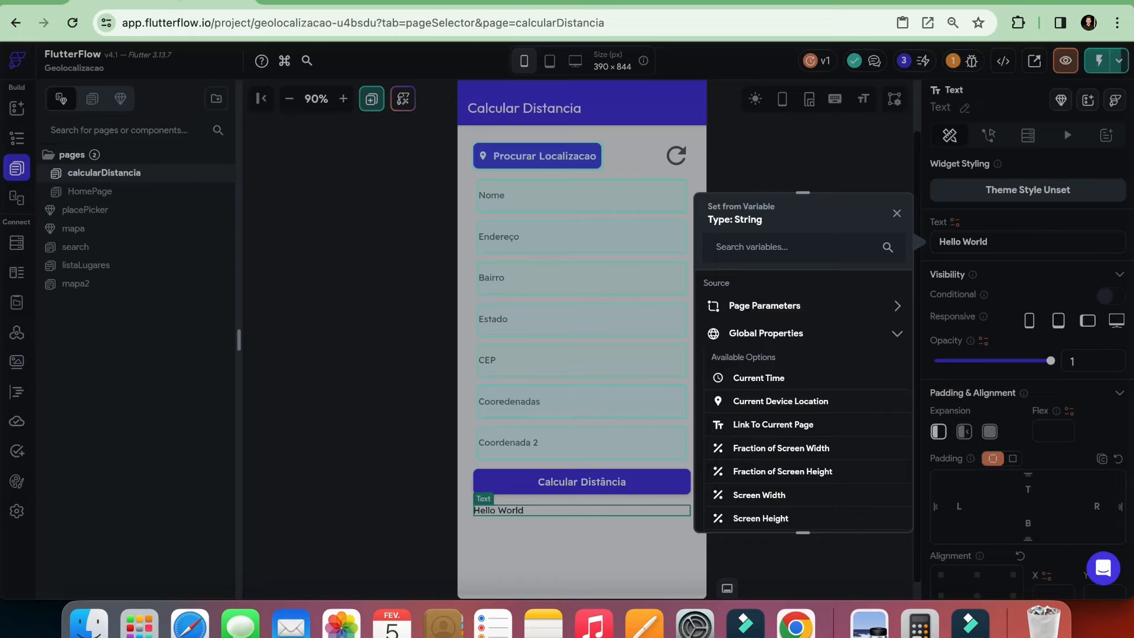
left_click(784, 169)
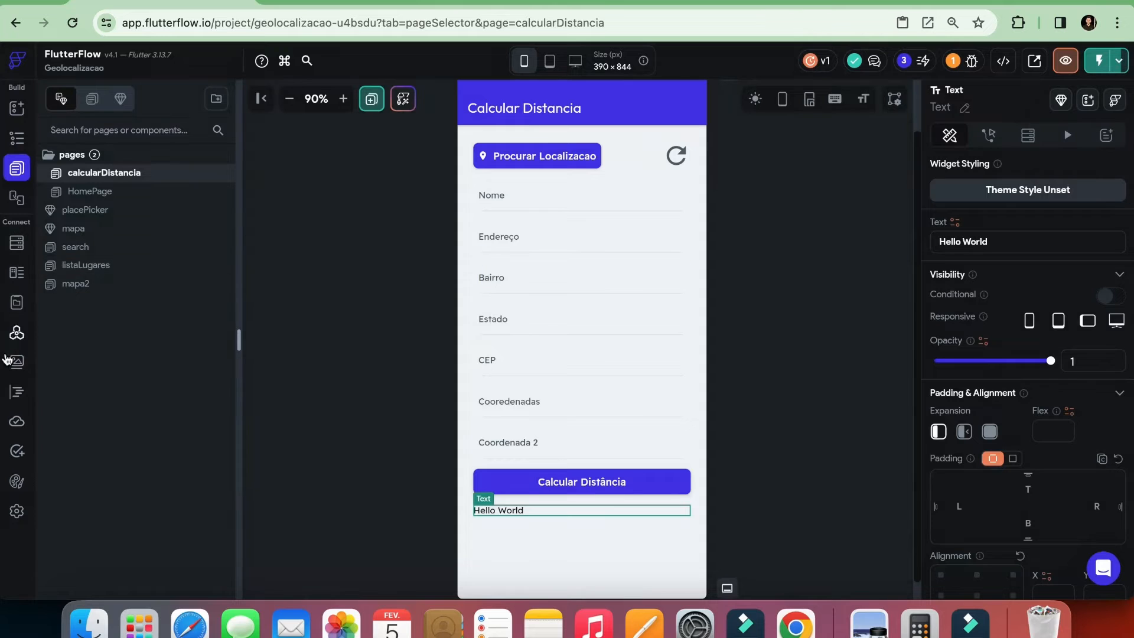
left_click(16, 392)
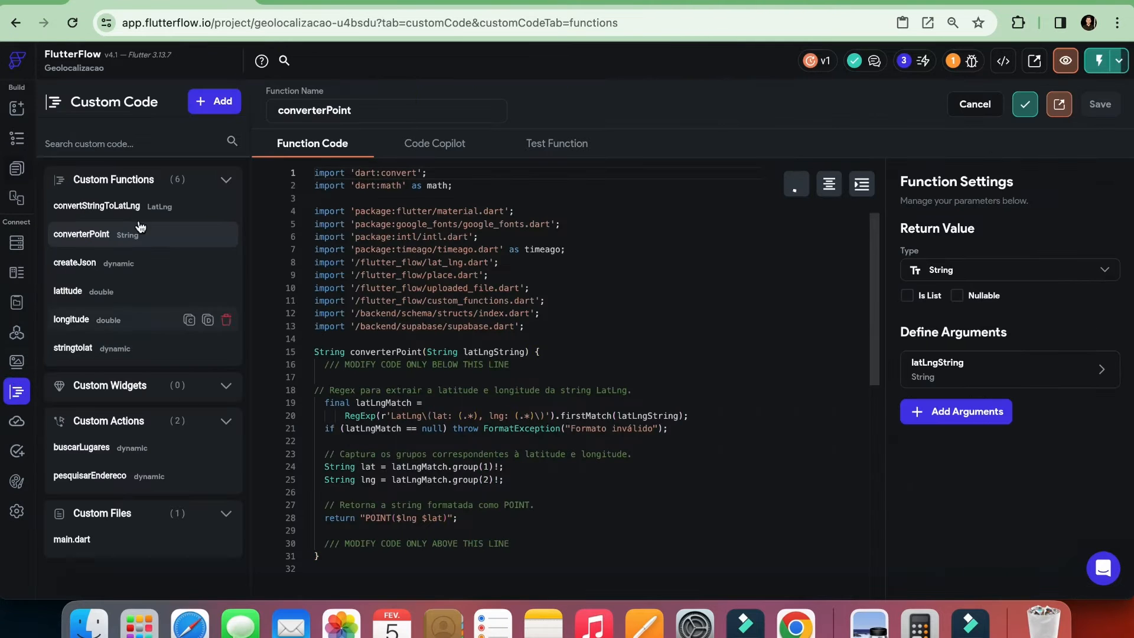
left_click(207, 111)
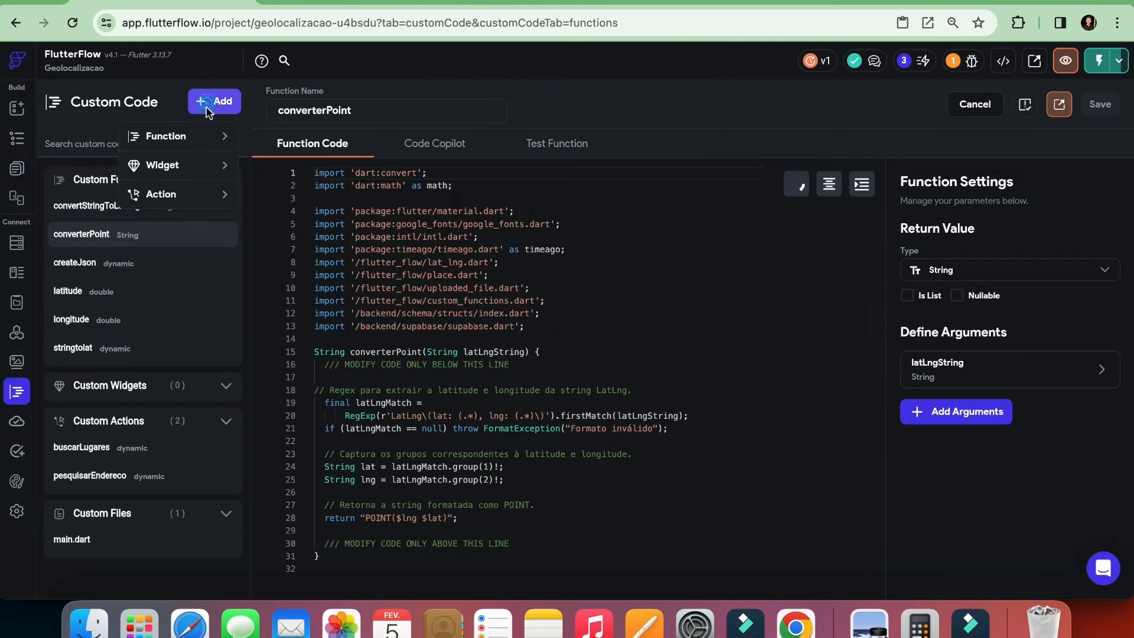
left_click(166, 137)
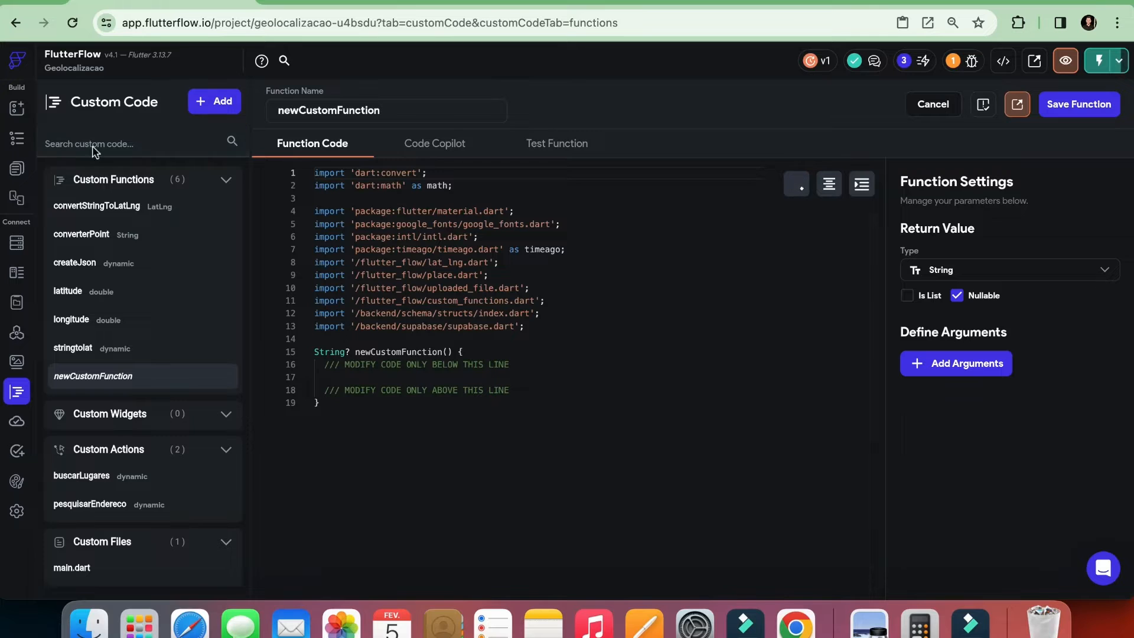
double_click(346, 111)
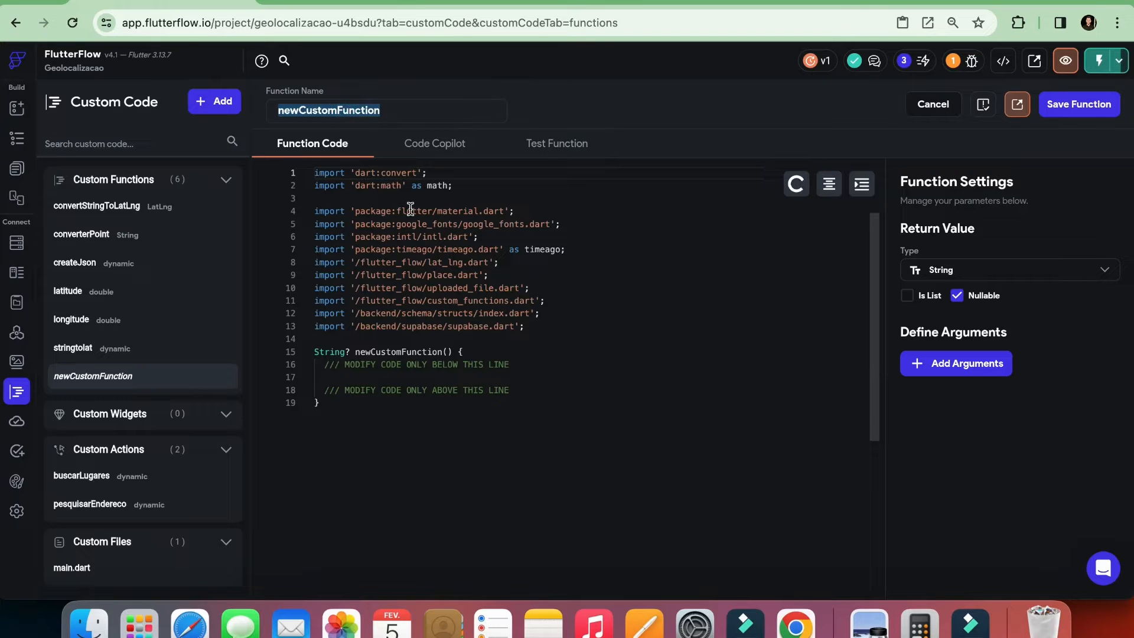
key("super+v")
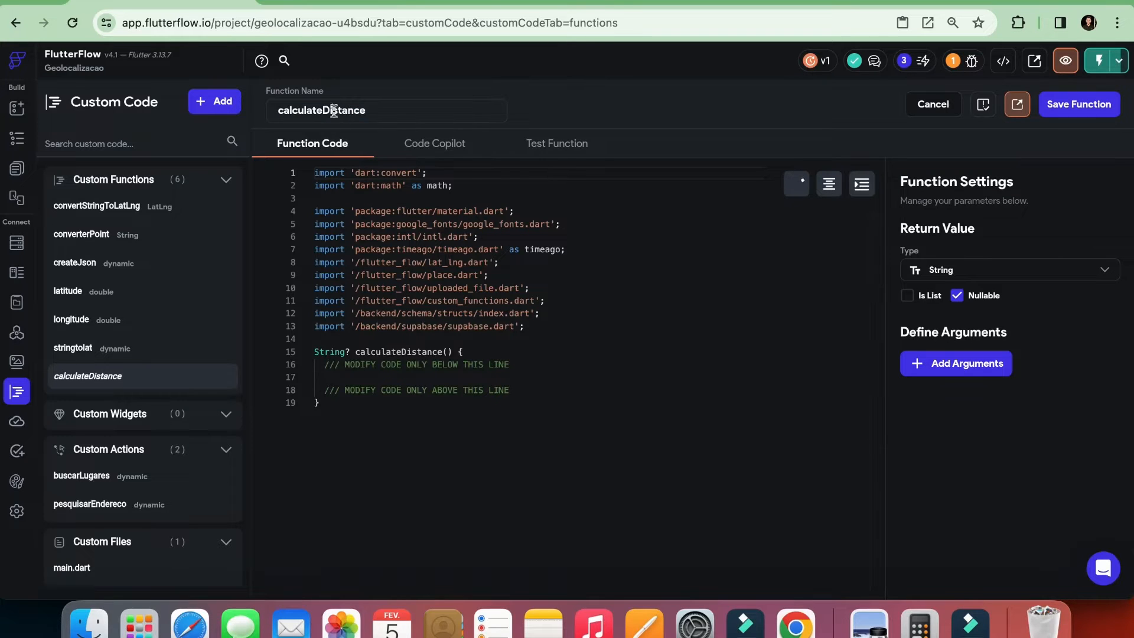
double_click(337, 117)
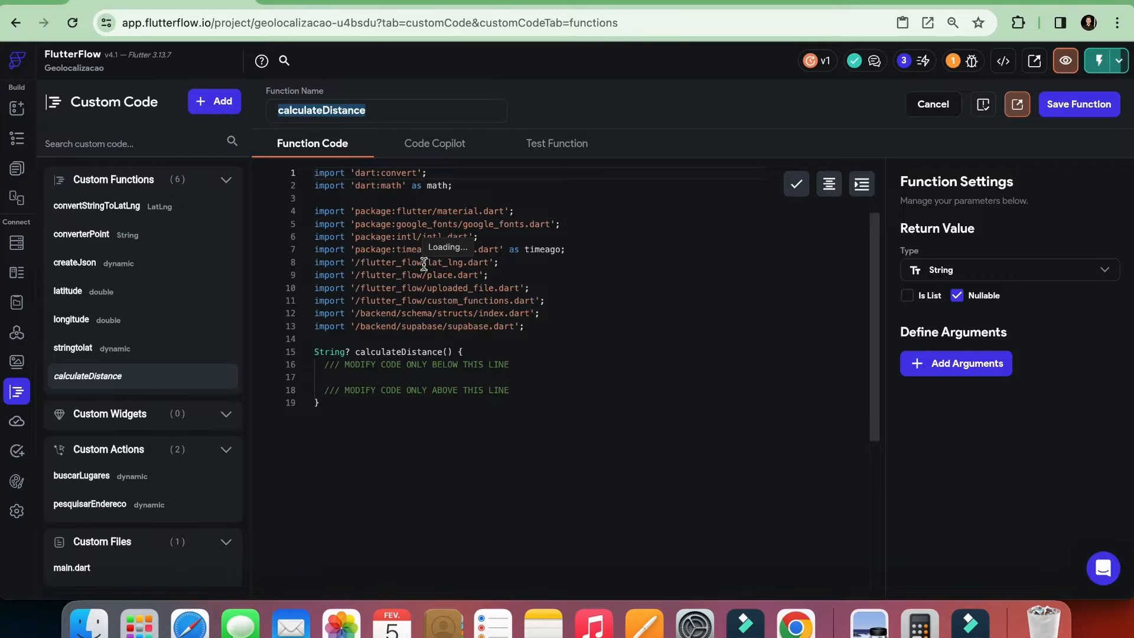
Check the GPT's instructions for the return type, IsList and Nullable in ChatGPT, and return to the FlutterFlow function editor.
left_click_drag(948, 2, 431, 3)
scroll(437, 180, "up", 1)
left_click_drag(414, 178, 593, 180)
double_click(627, 181)
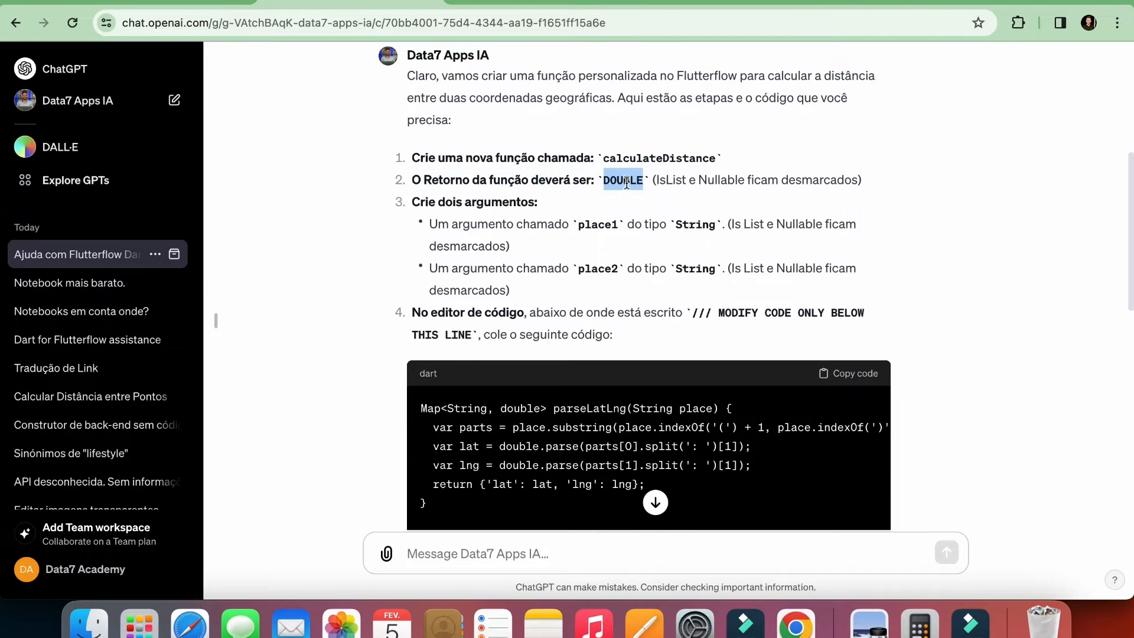
double_click(665, 180)
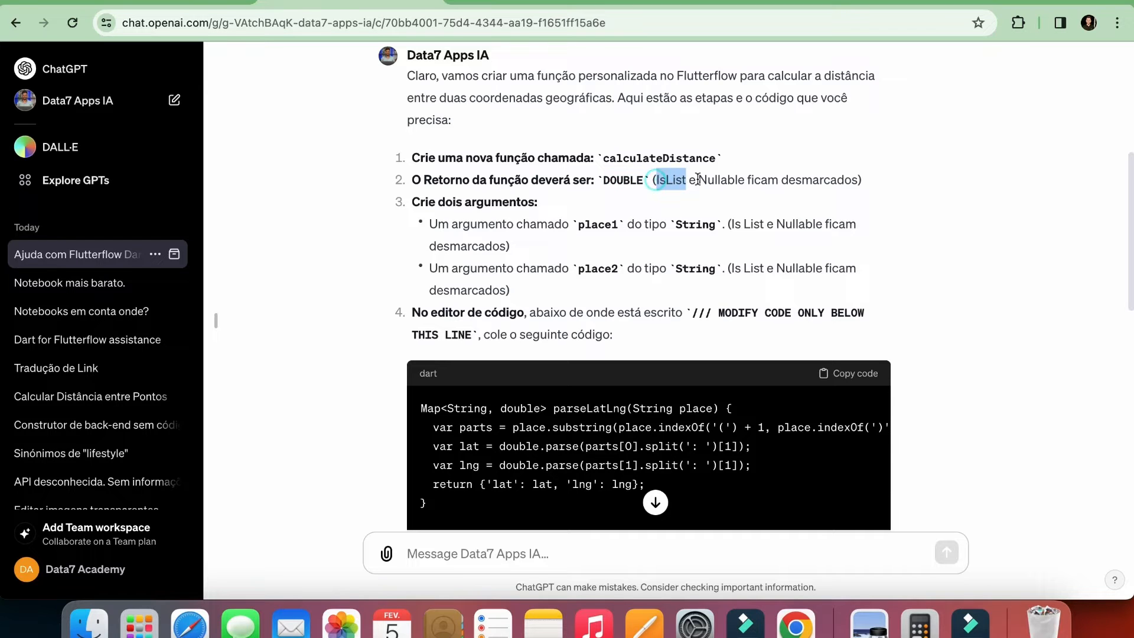
double_click(712, 179)
left_click_drag(748, 180, 867, 185)
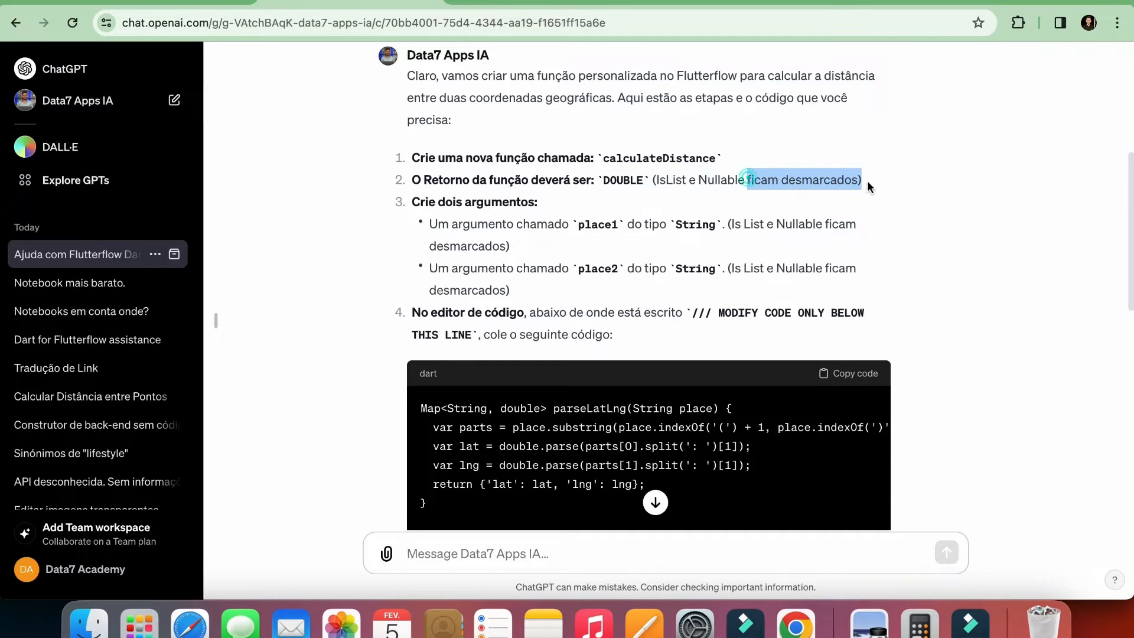
left_click(188, 2)
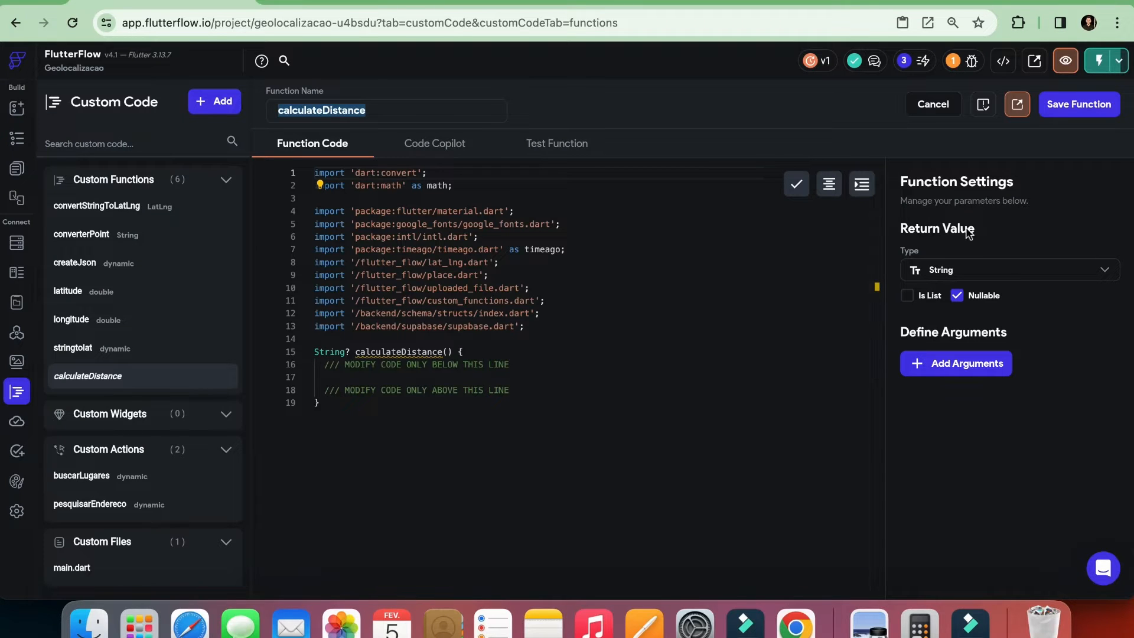
Set the function's return type to Double and turn off Nullable.
left_click(961, 277)
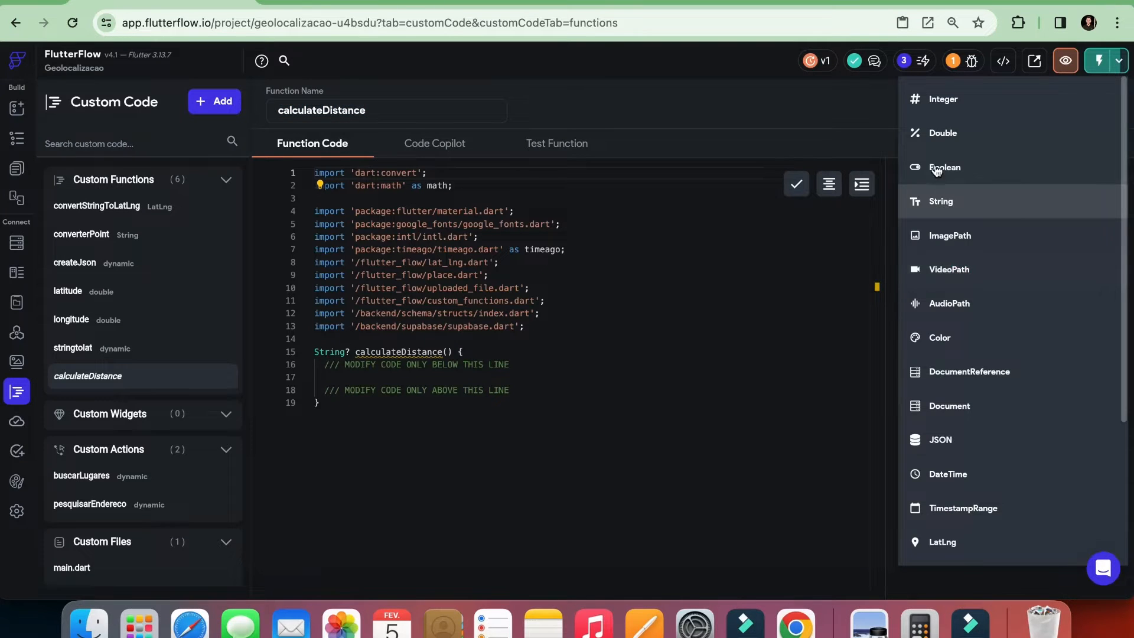
left_click(934, 138)
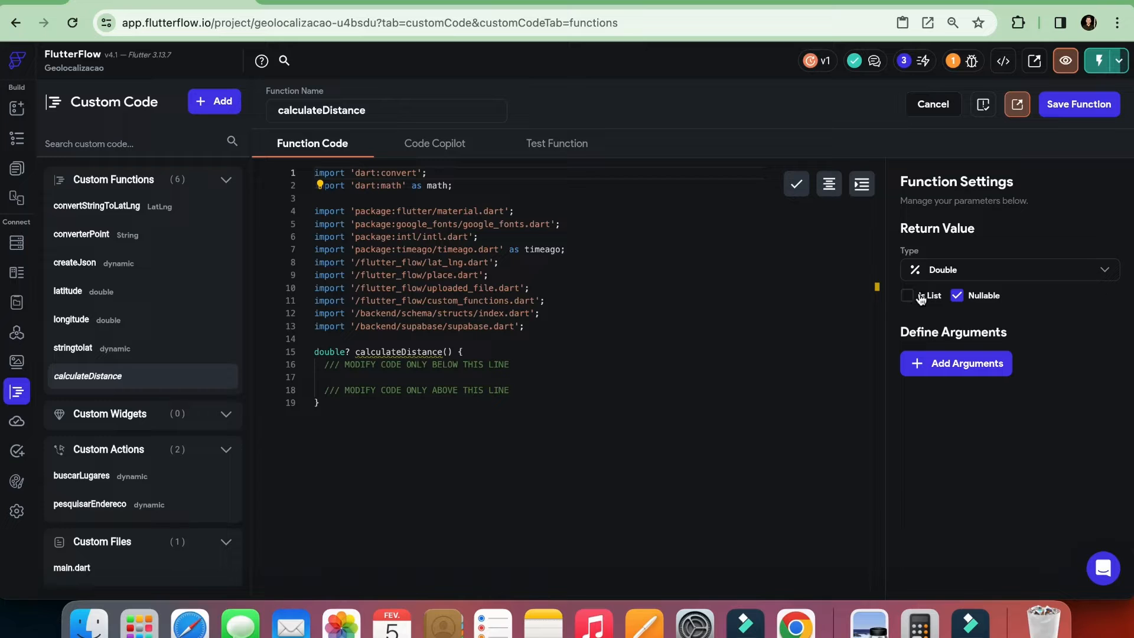
left_click(968, 300)
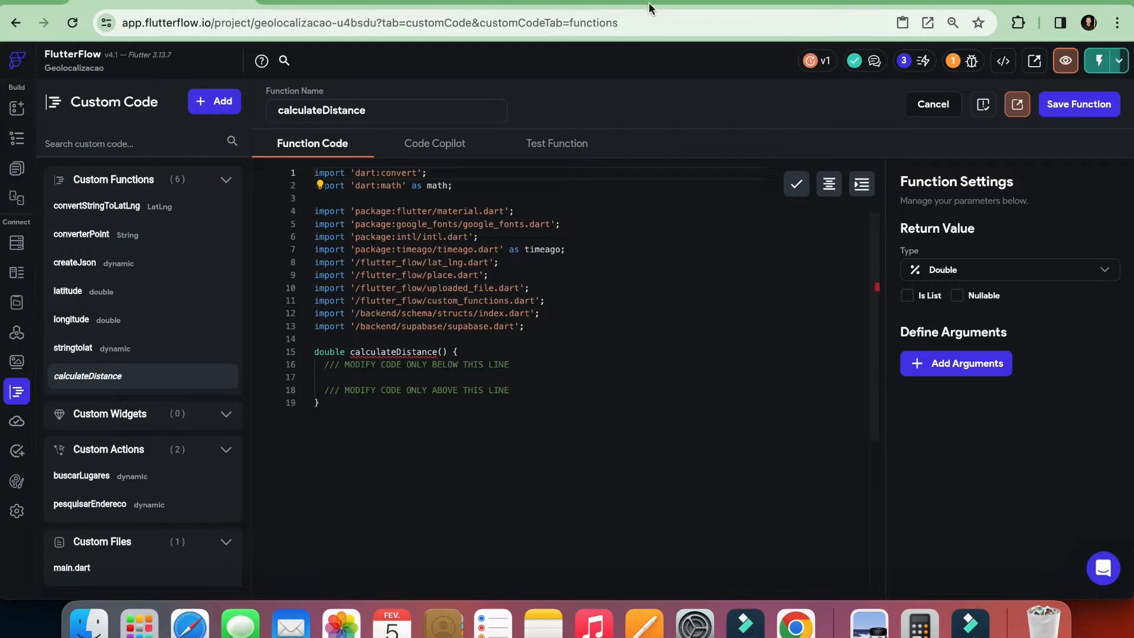
Switch to the ChatGPT conversation and check the names, types and IsList/Nullable settings required for the two arguments.
left_click(355, 2)
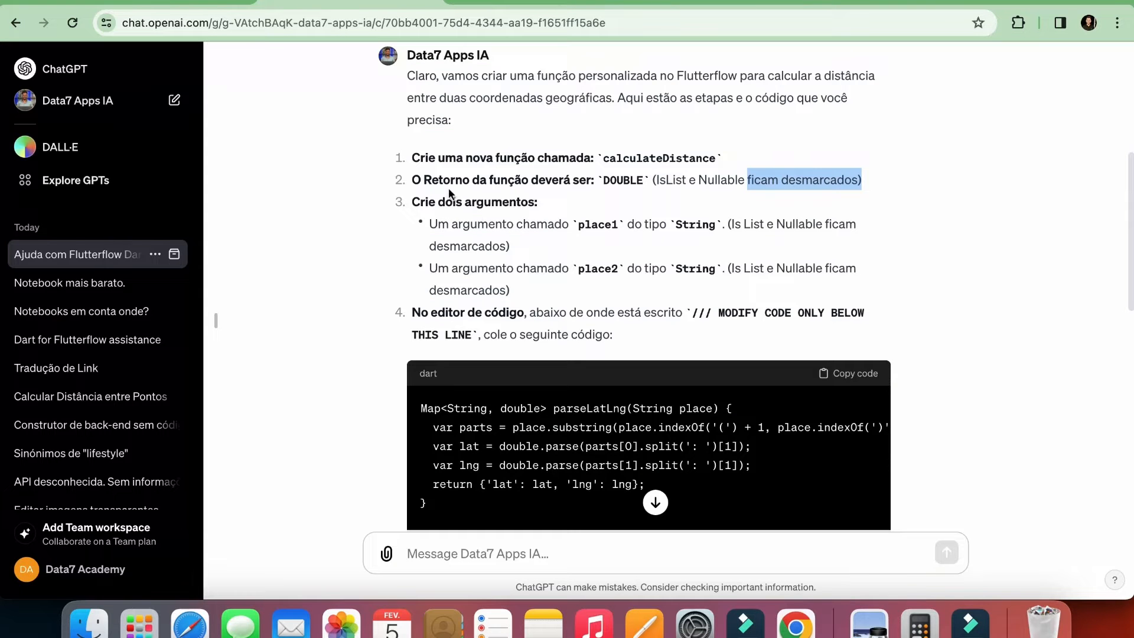
left_click_drag(413, 201, 546, 208)
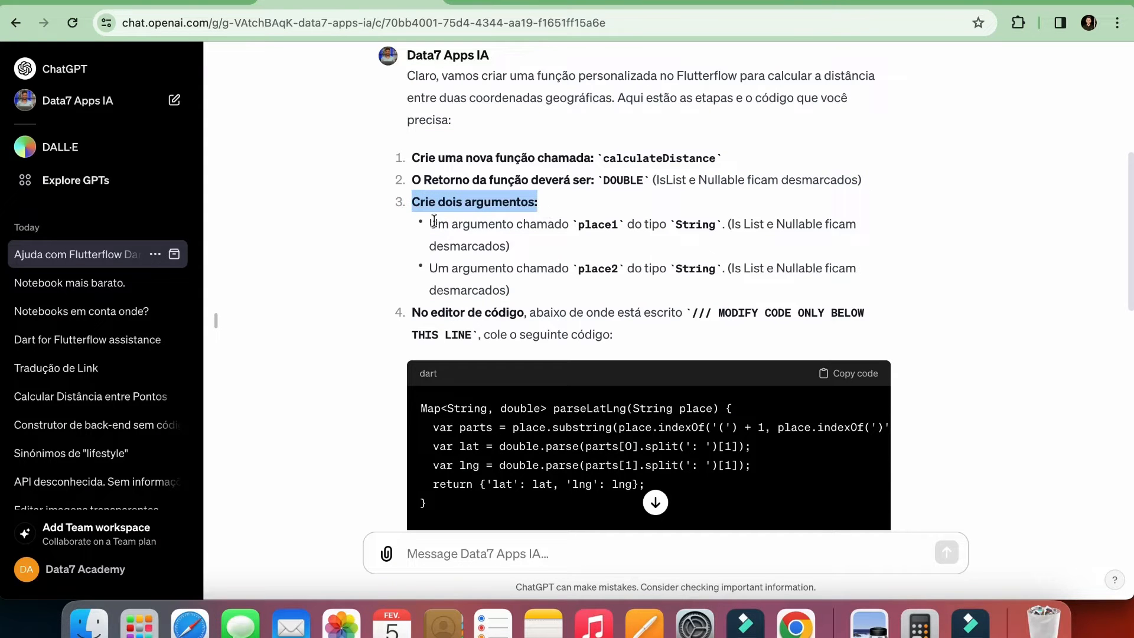
double_click(588, 226)
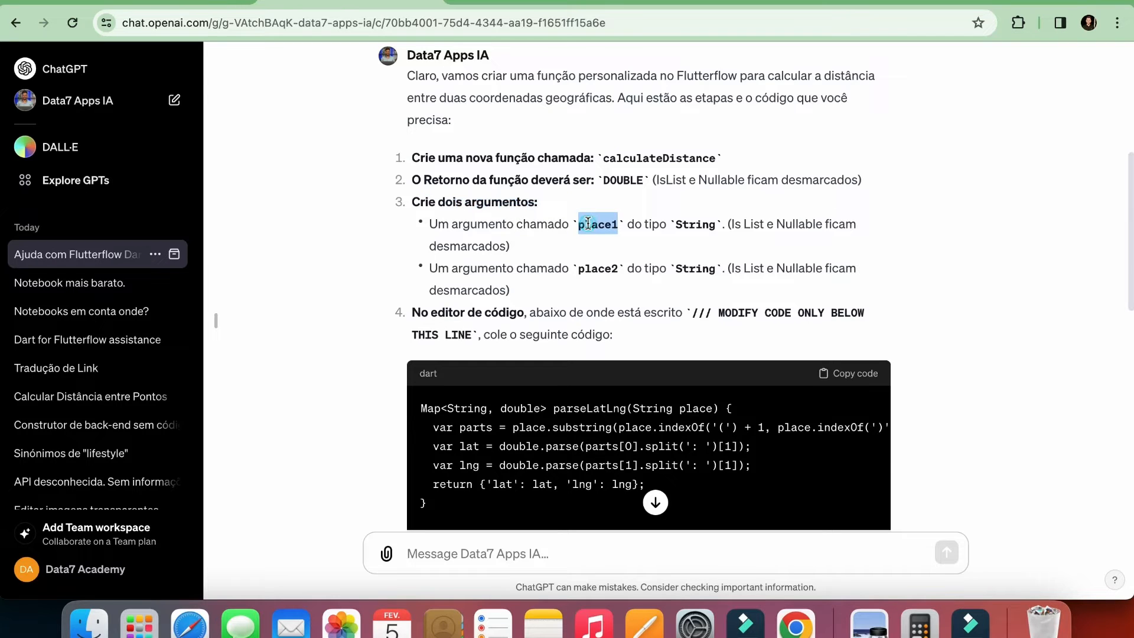
double_click(685, 225)
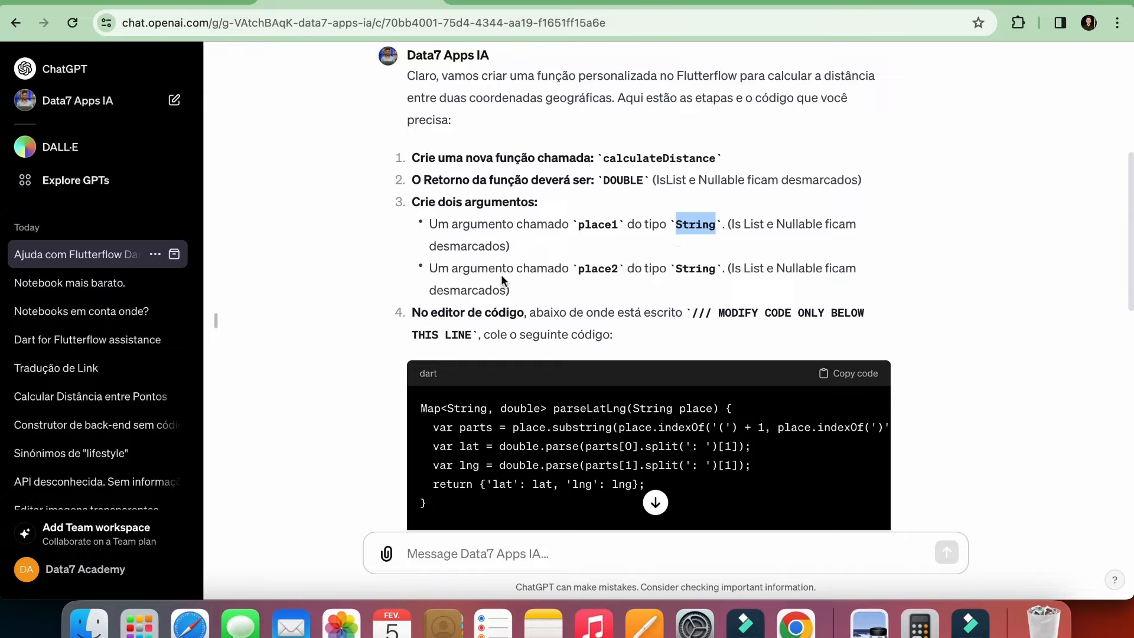
double_click(587, 270)
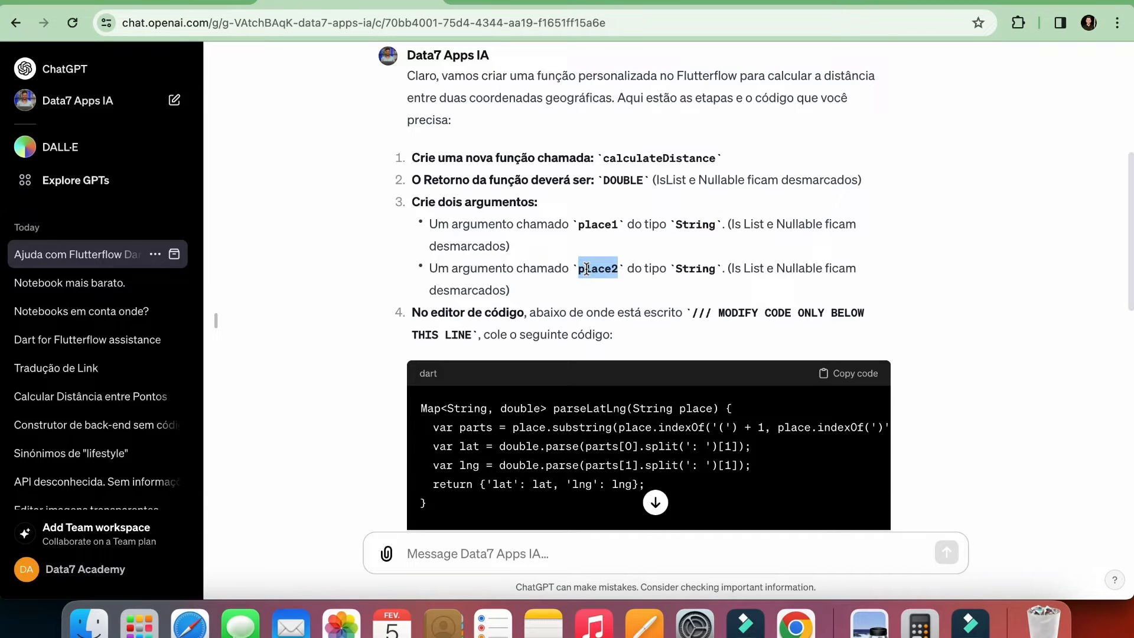
triple_click(693, 271)
left_click(742, 270)
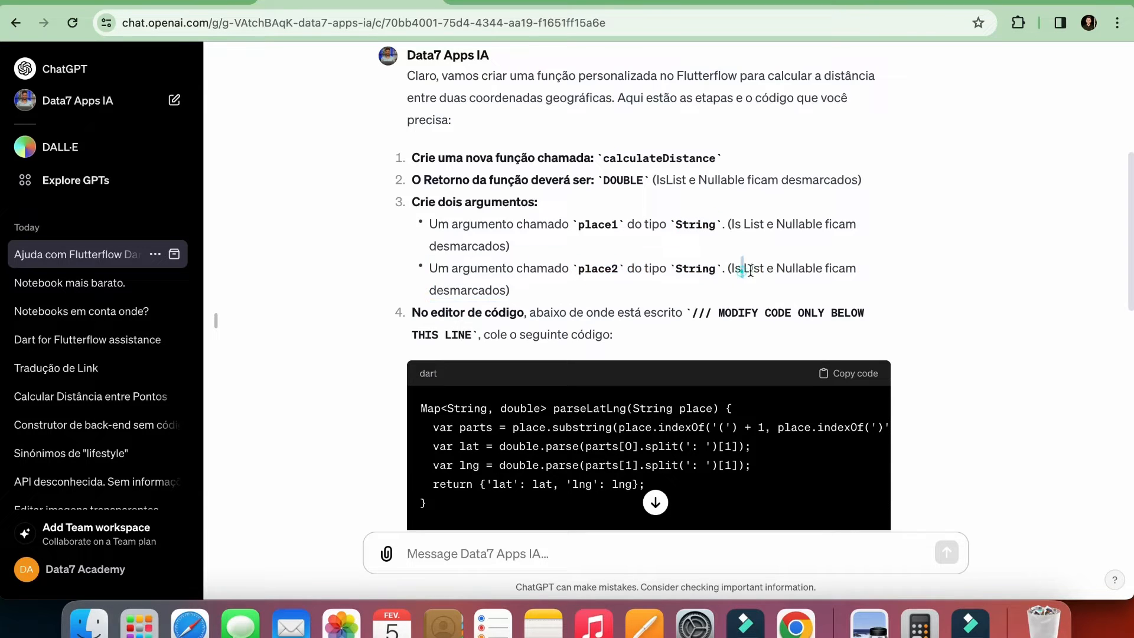
left_click(791, 271)
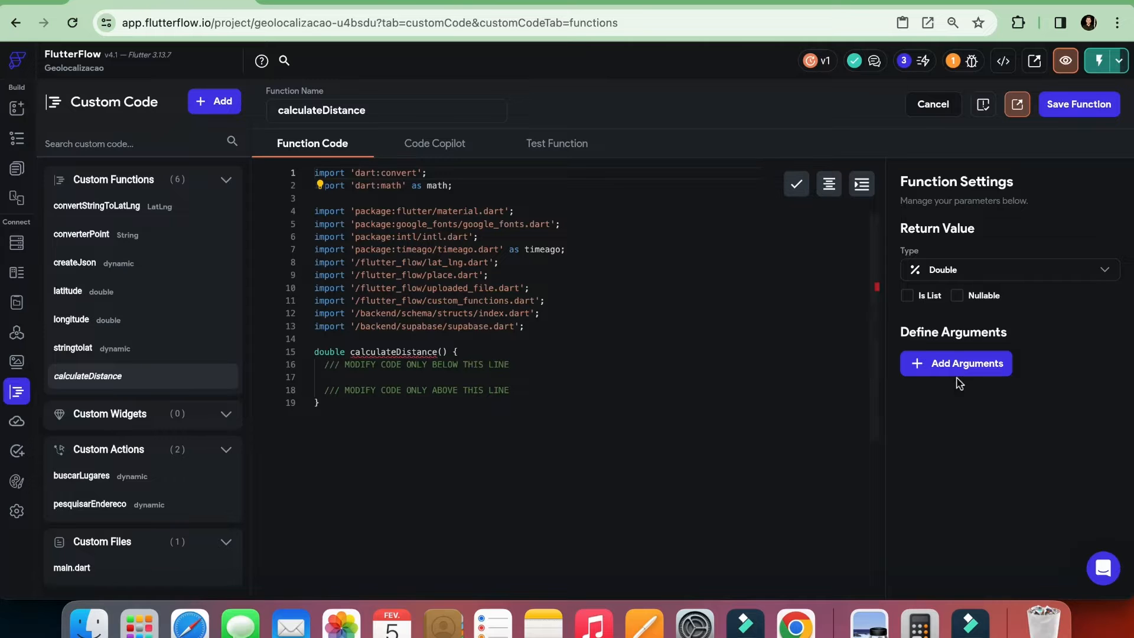
Back in FlutterFlow, add a String argument named place1 to calculateDistance and make it non-nullable.
left_click(940, 362)
left_click(956, 418)
type("placr")
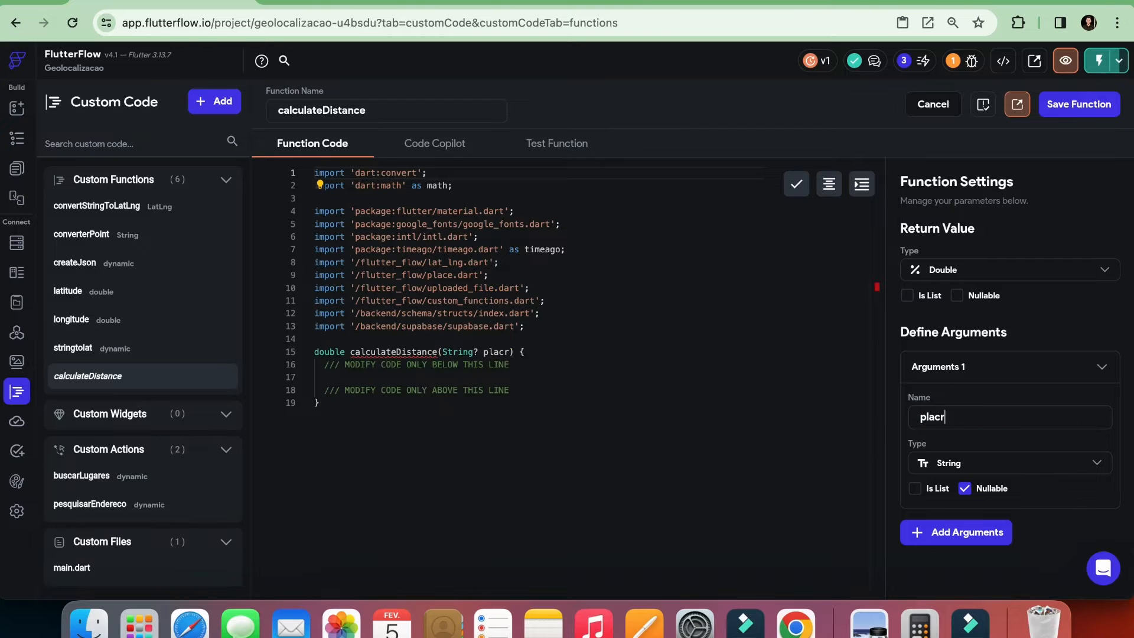
key("BackSpace")
key("BackSpace")
type("e1")
left_click(982, 492)
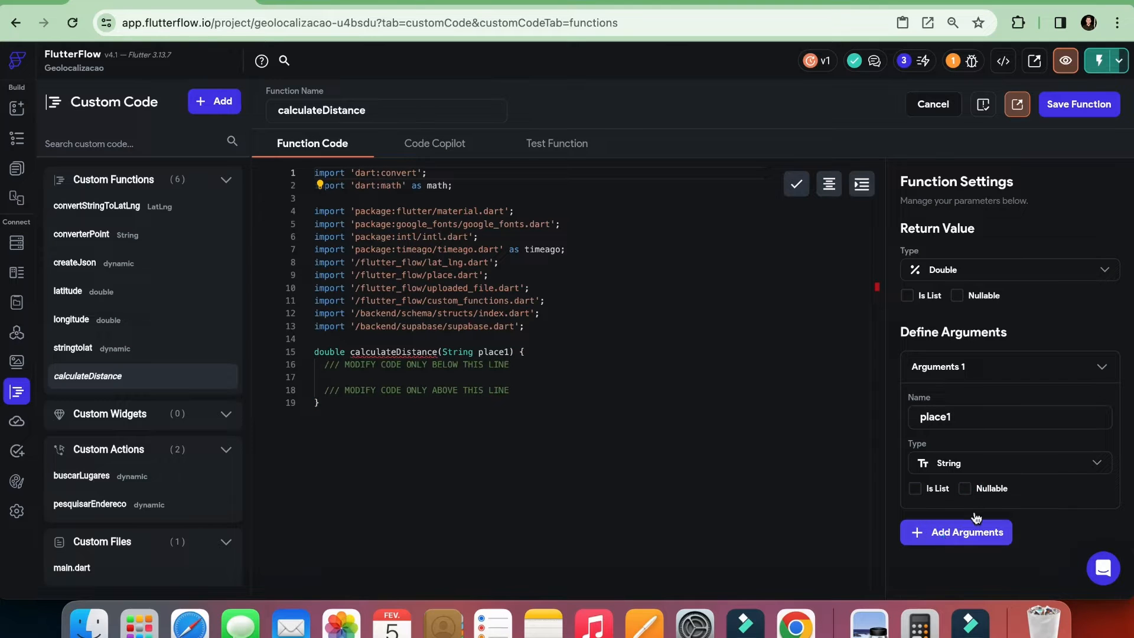
Add a second String argument named place2 and make it non-nullable.
left_click(946, 534)
left_click(952, 452)
type("place2")
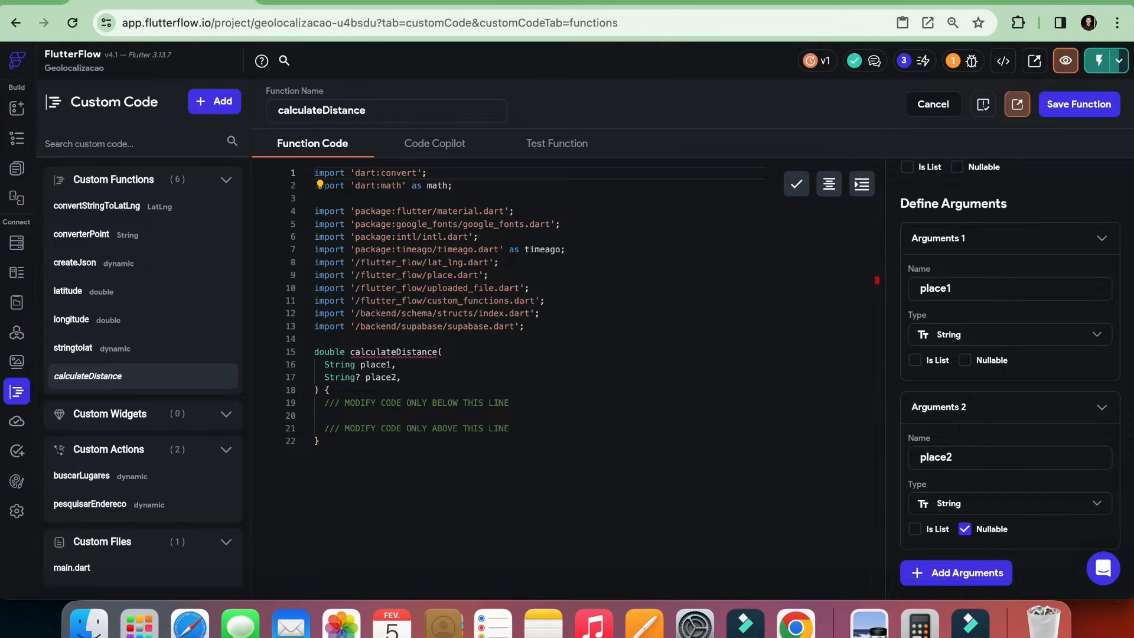
left_click(966, 533)
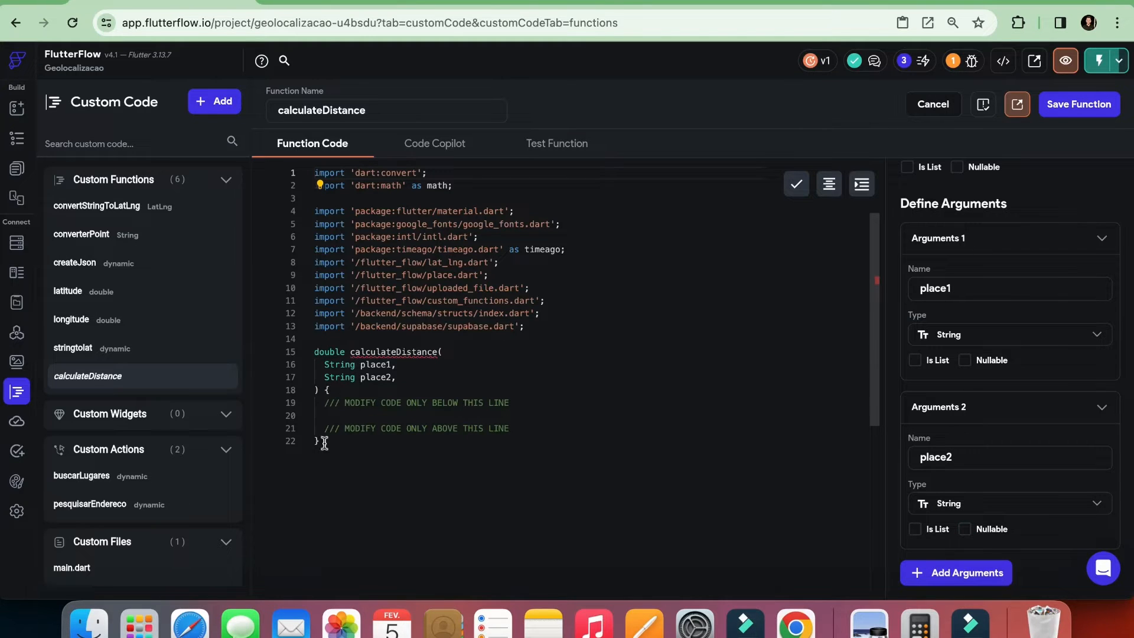
Switch to ChatGPT, review where the code has to be inserted, and copy the GPT's Dart code.
left_click_drag(322, 443, 292, 314)
left_click(411, 402)
left_click(416, 6)
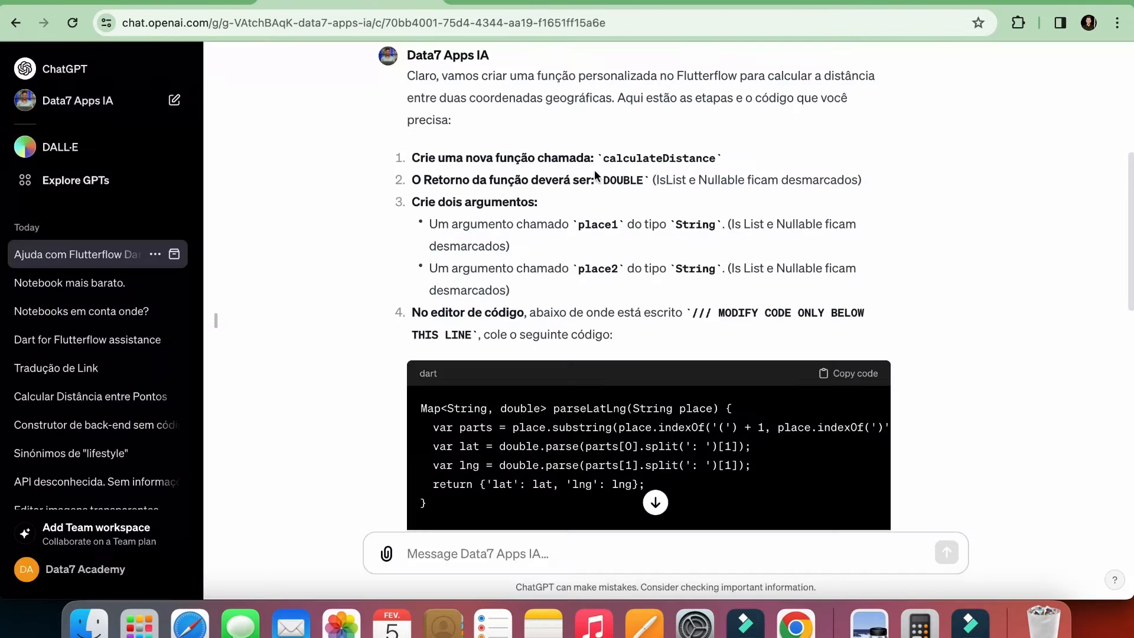
scroll(903, 286, "down", 3)
scroll(901, 284, "down", 2)
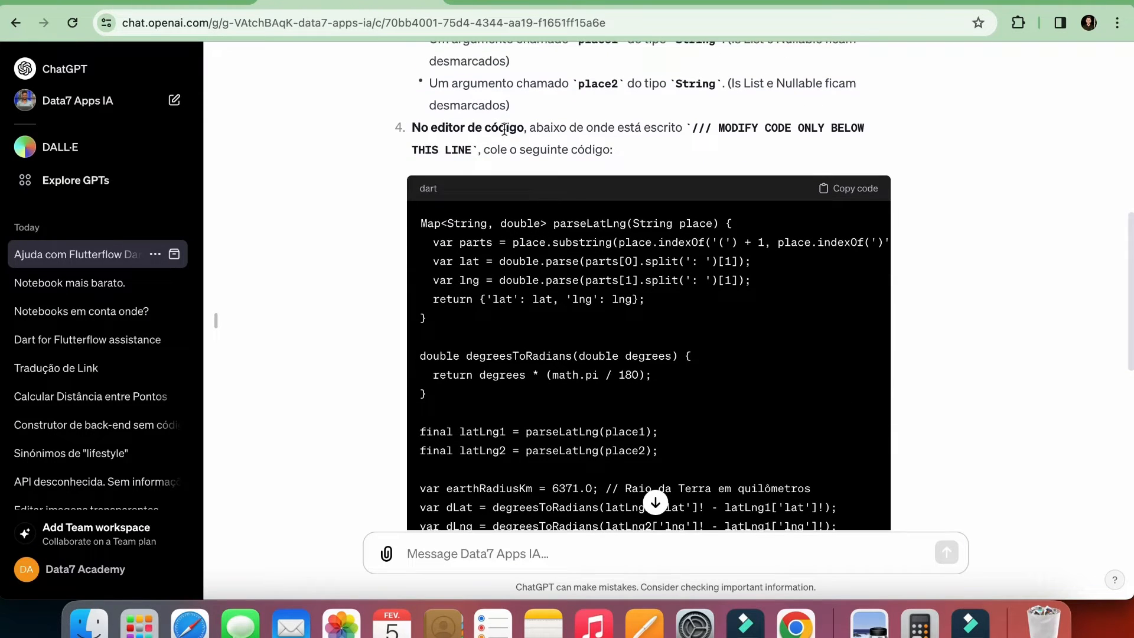
left_click_drag(532, 128, 883, 139)
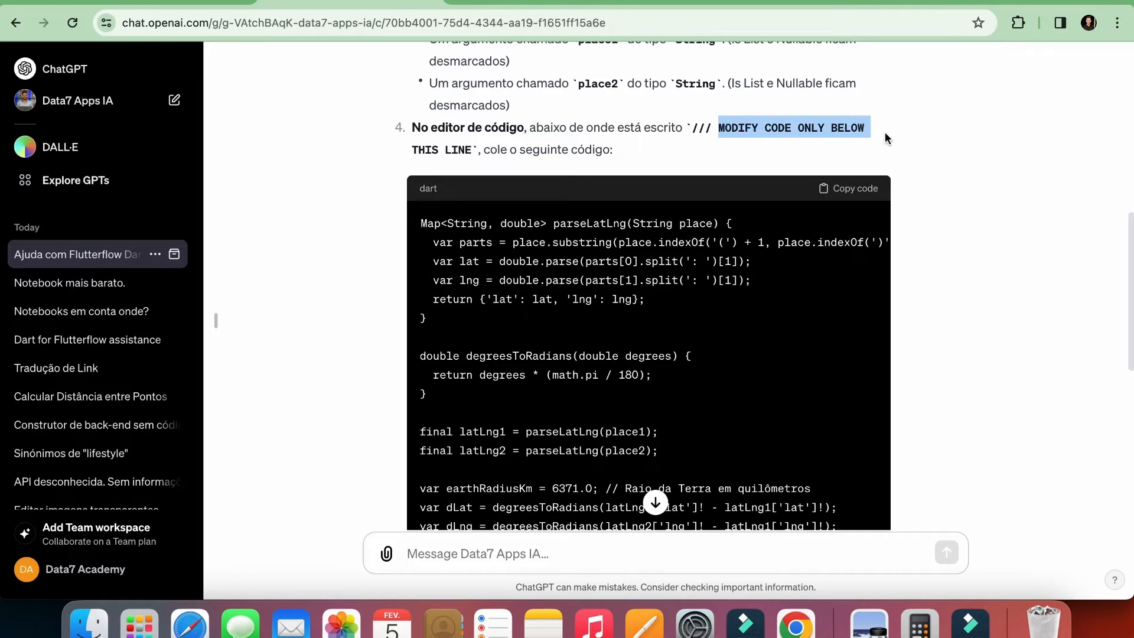
left_click_drag(485, 149, 616, 153)
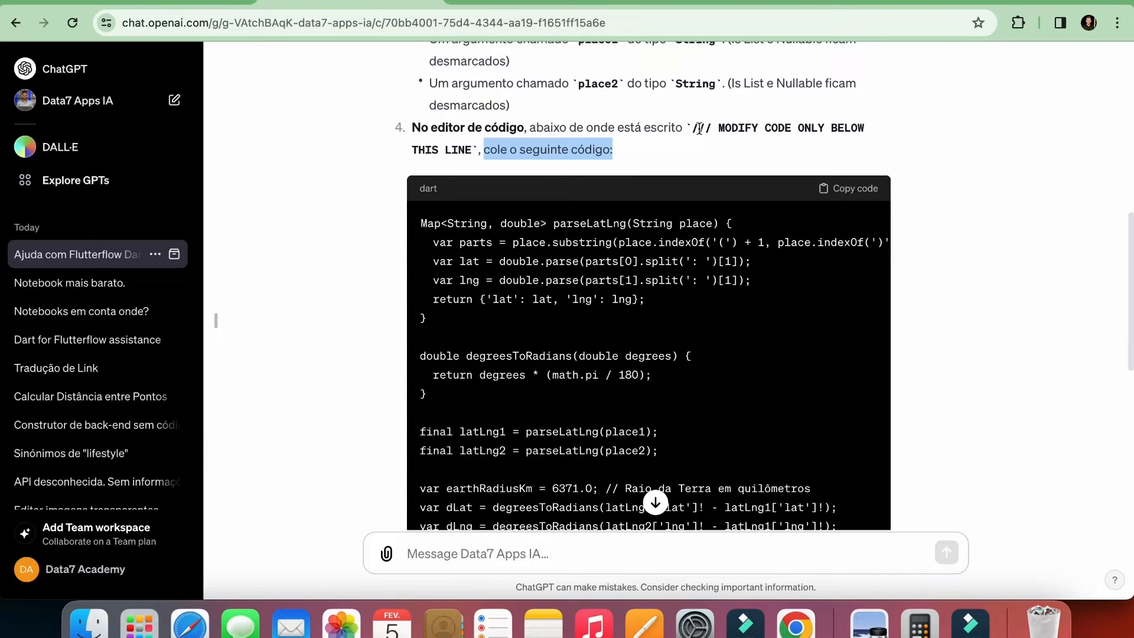
left_click_drag(708, 126, 878, 130)
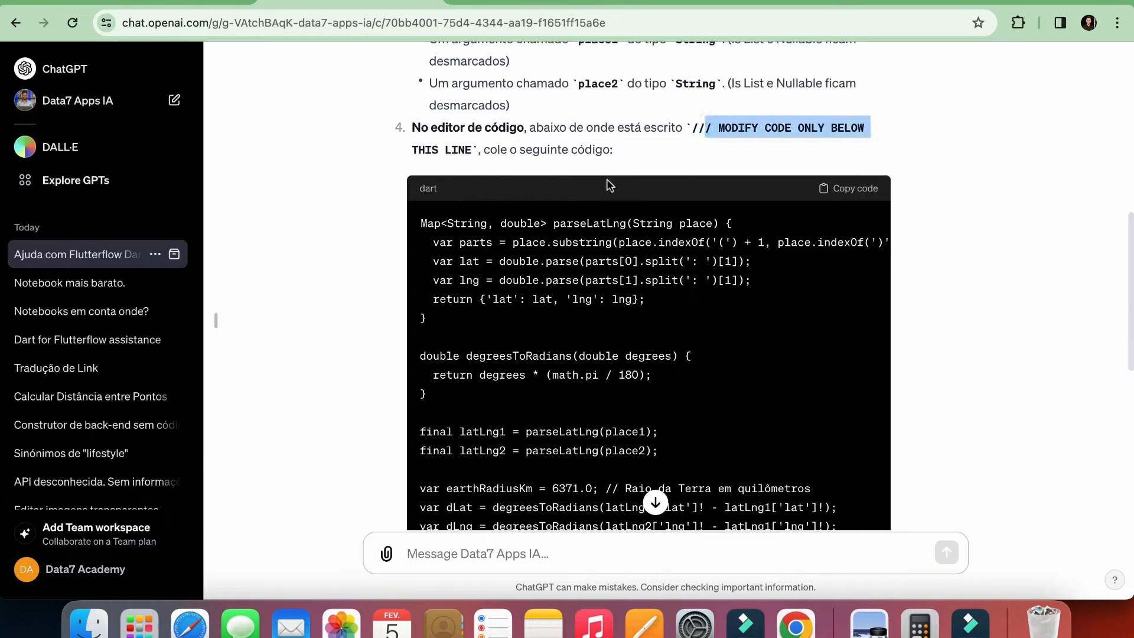
left_click(841, 195)
scroll(739, 265, "down", 5)
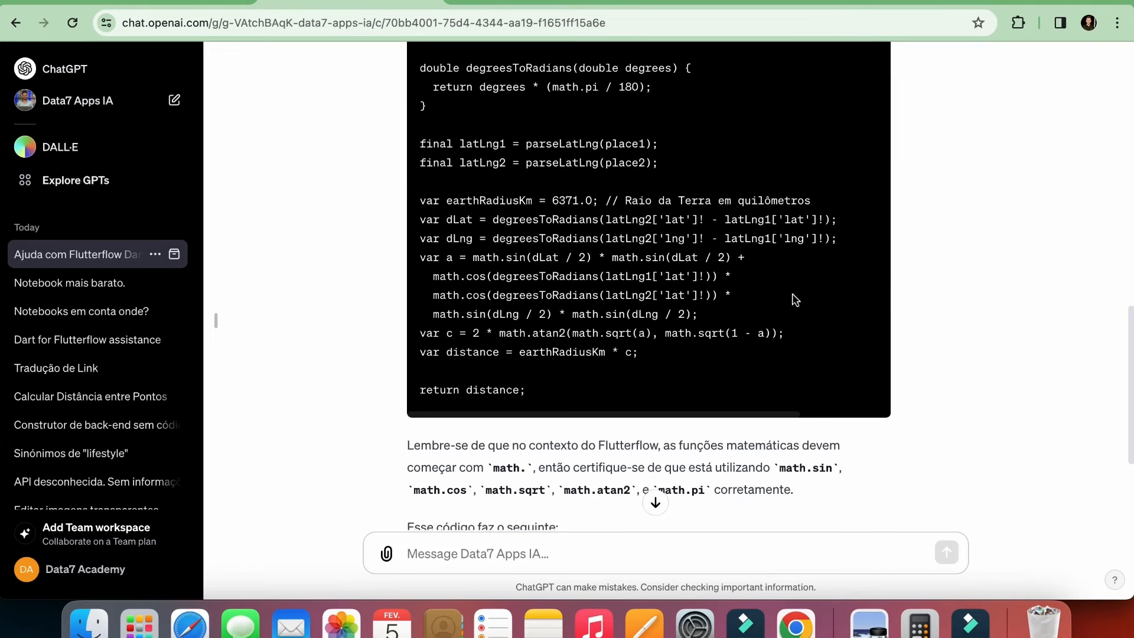
Return to FlutterFlow, paste the copied code below the MODIFY CODE ONLY BELOW THIS LINE comment, and look it over.
left_click(472, 2)
left_click(225, 2)
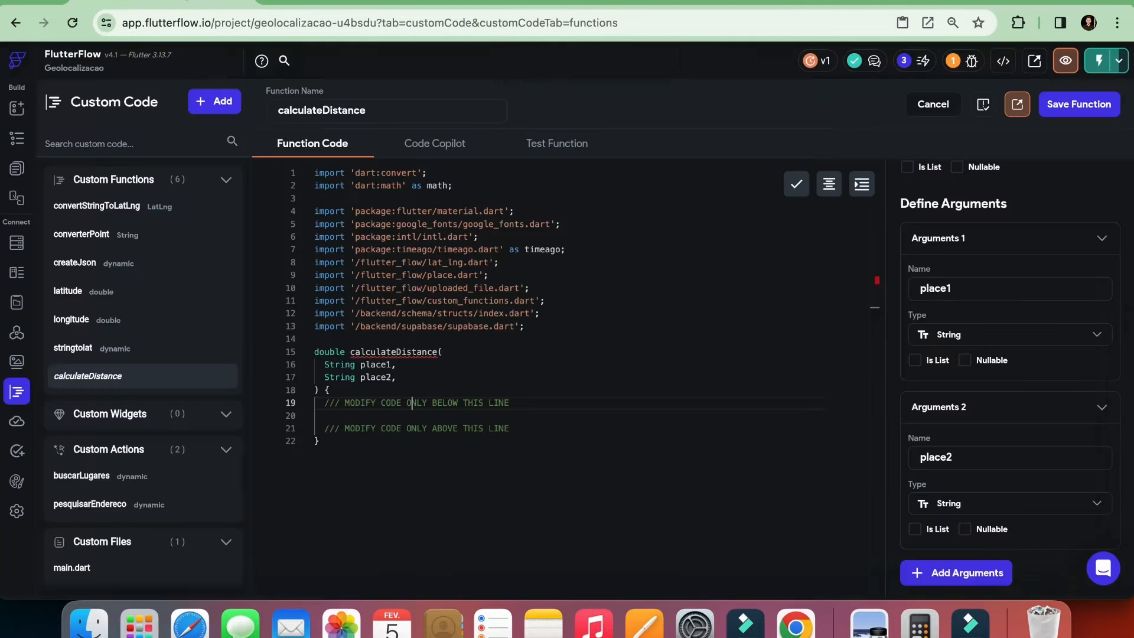
left_click_drag(324, 402, 509, 403)
left_click(454, 414)
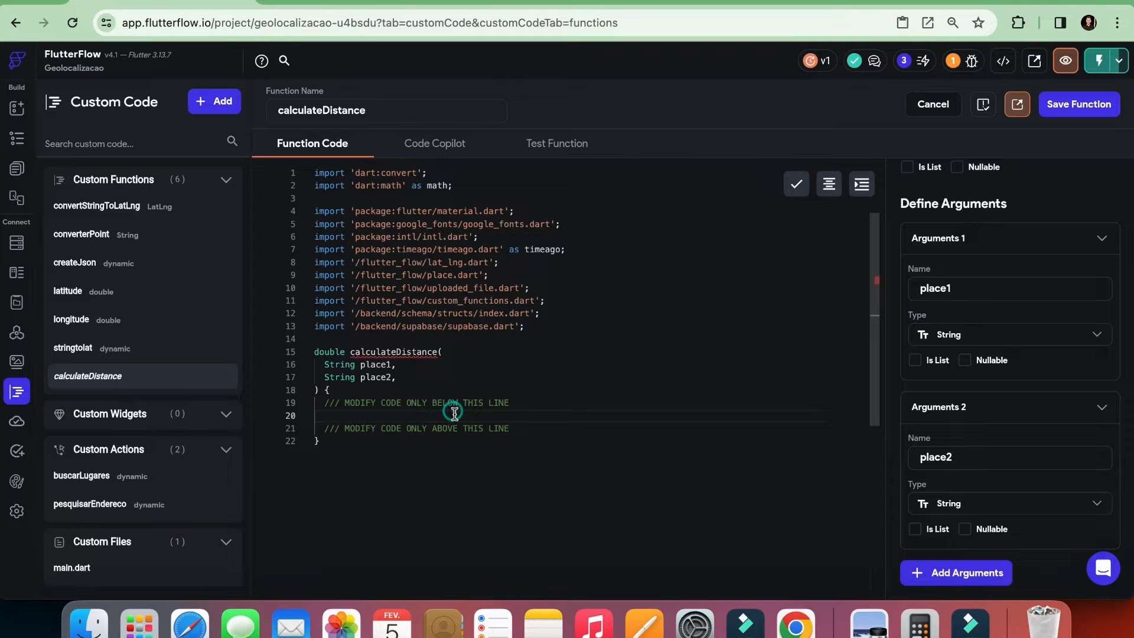
key("super+v")
scroll(483, 424, "down", 5)
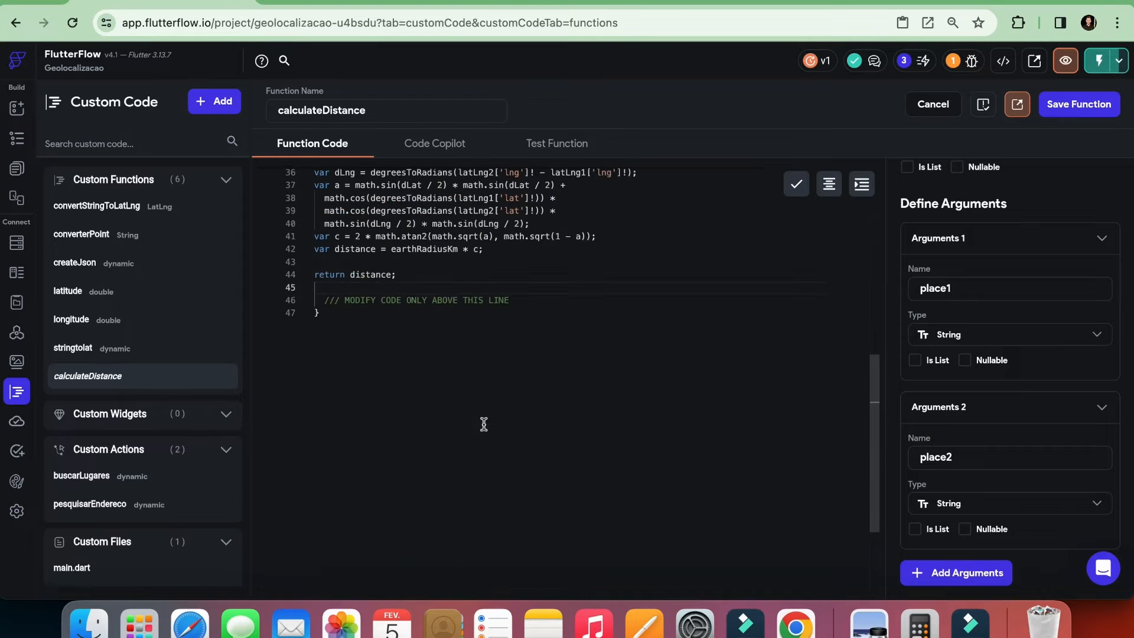
scroll(482, 423, "up", 10)
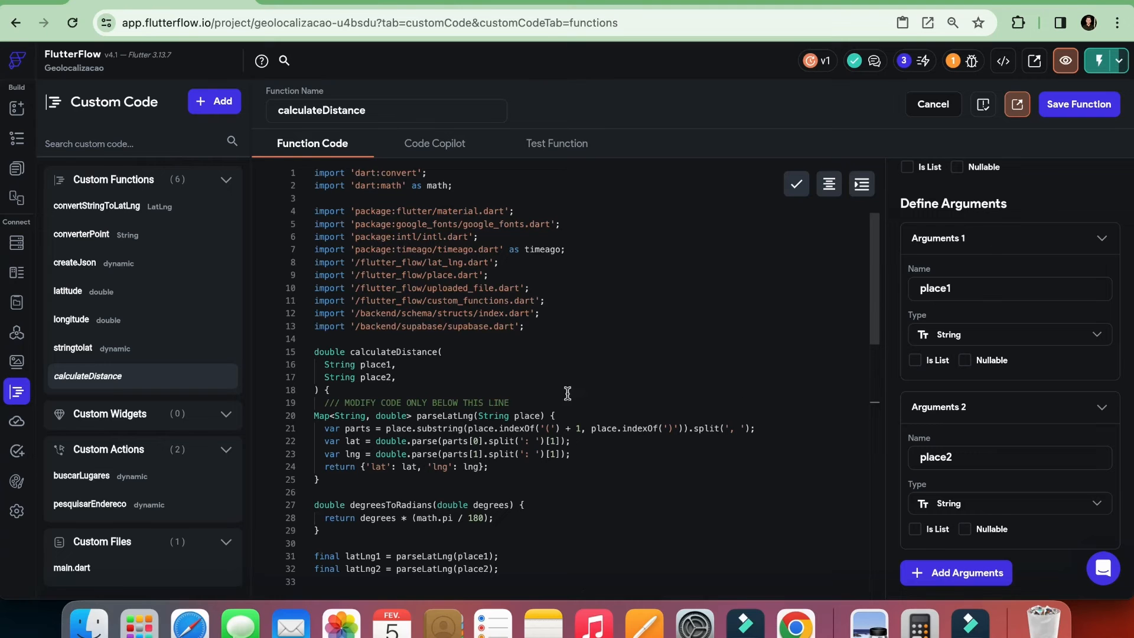
Save the calculateDistance function and run the custom function error check from the project issues.
left_click(1073, 112)
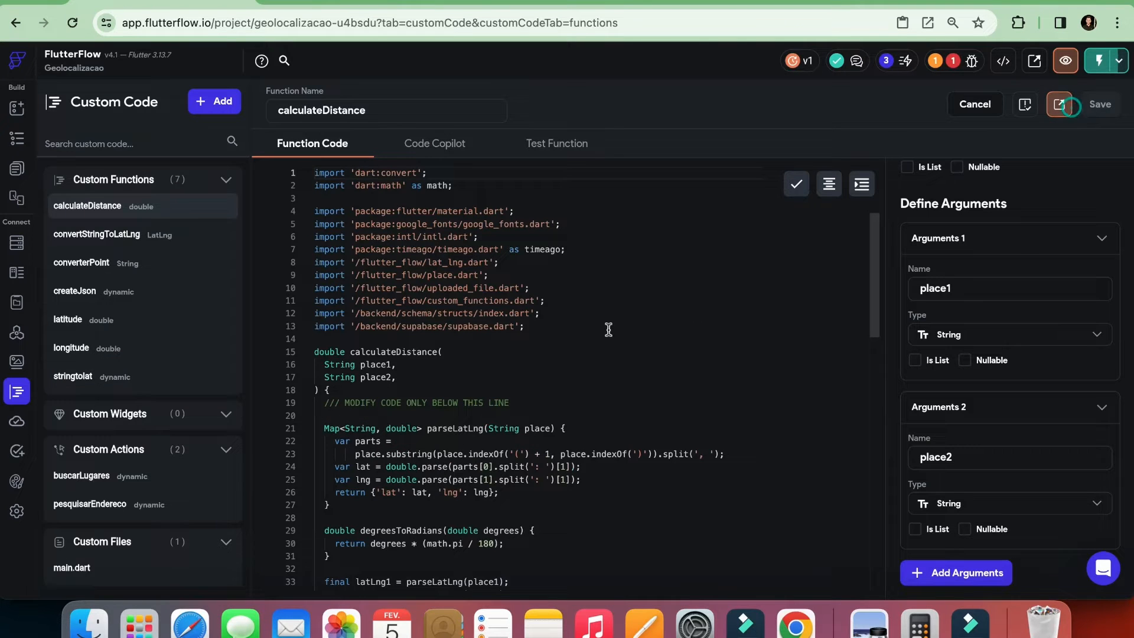
left_click(959, 70)
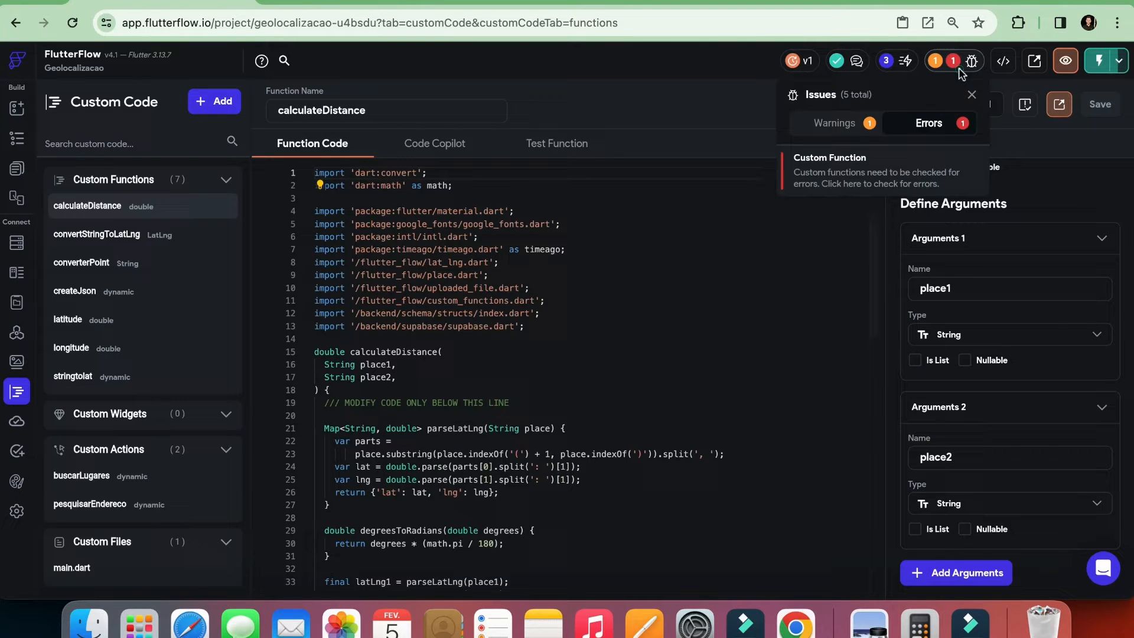
left_click(853, 173)
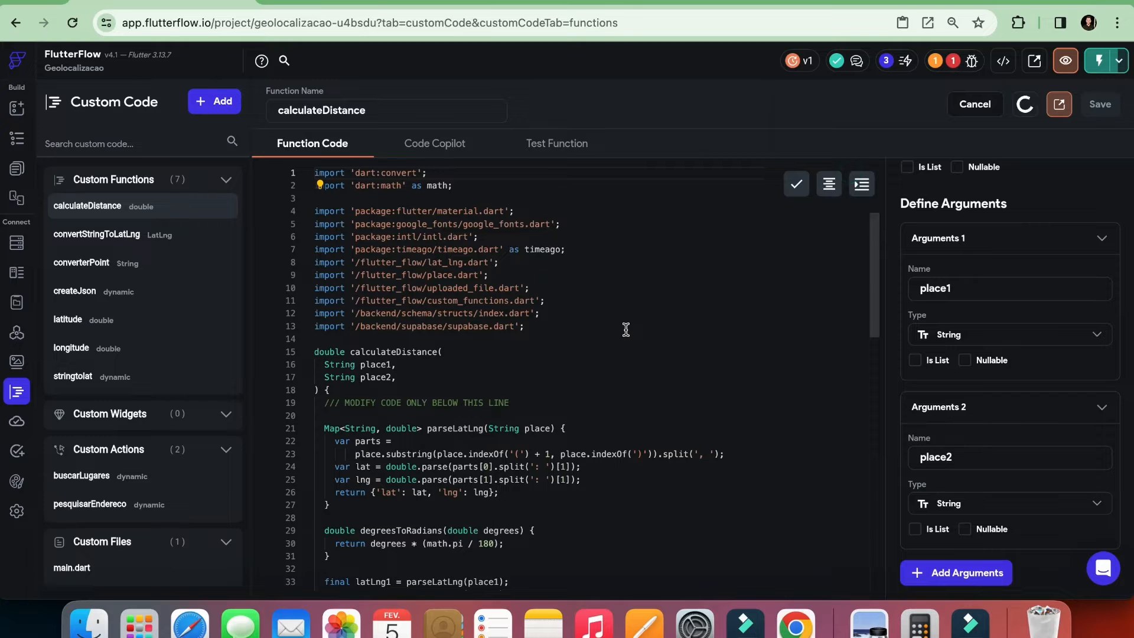
scroll(626, 330, "down", 5)
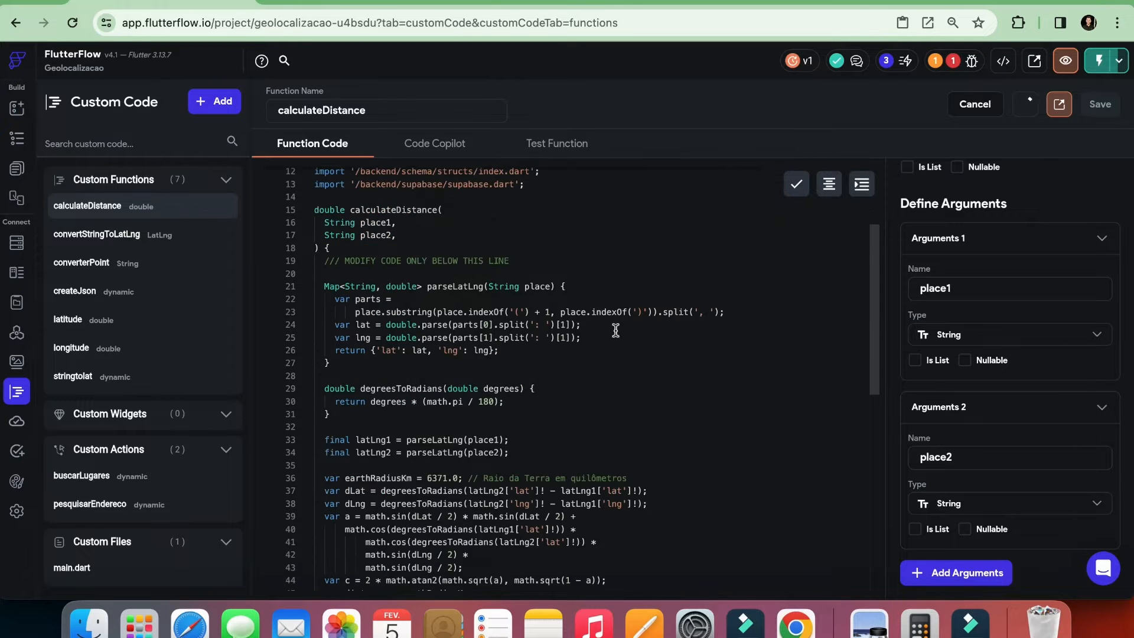
scroll(616, 330, "down", 5)
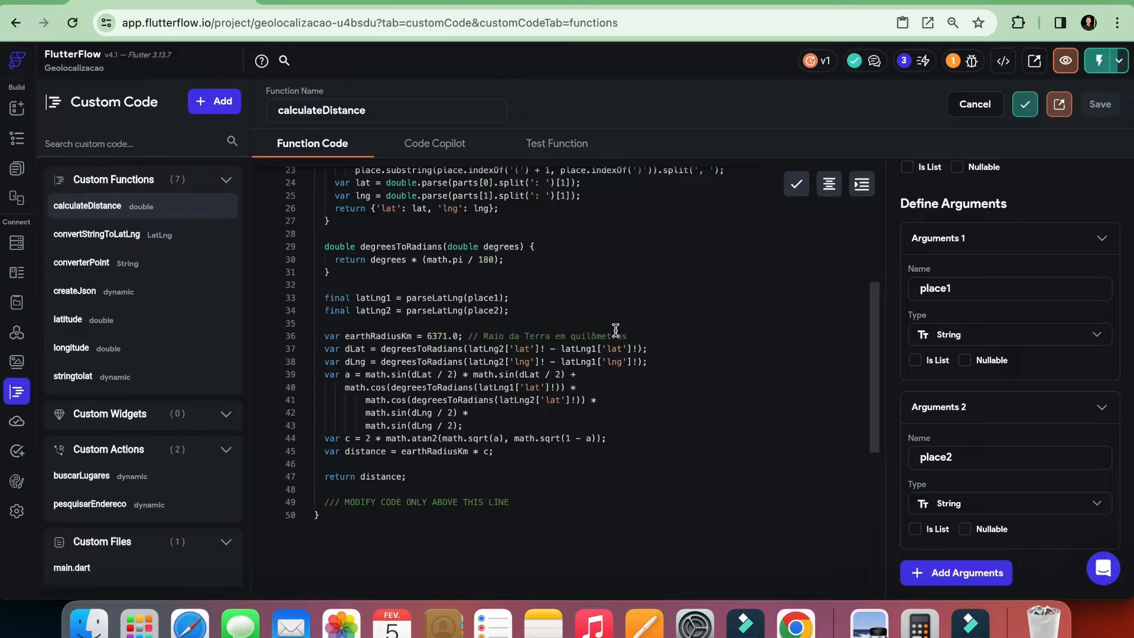
In the function's test, set place1 to LatLng(lat: -25.4354408, lng: -49.2739354), copied from the Cooredenadas field in the app preview.
left_click(548, 145)
triple_click(340, 239)
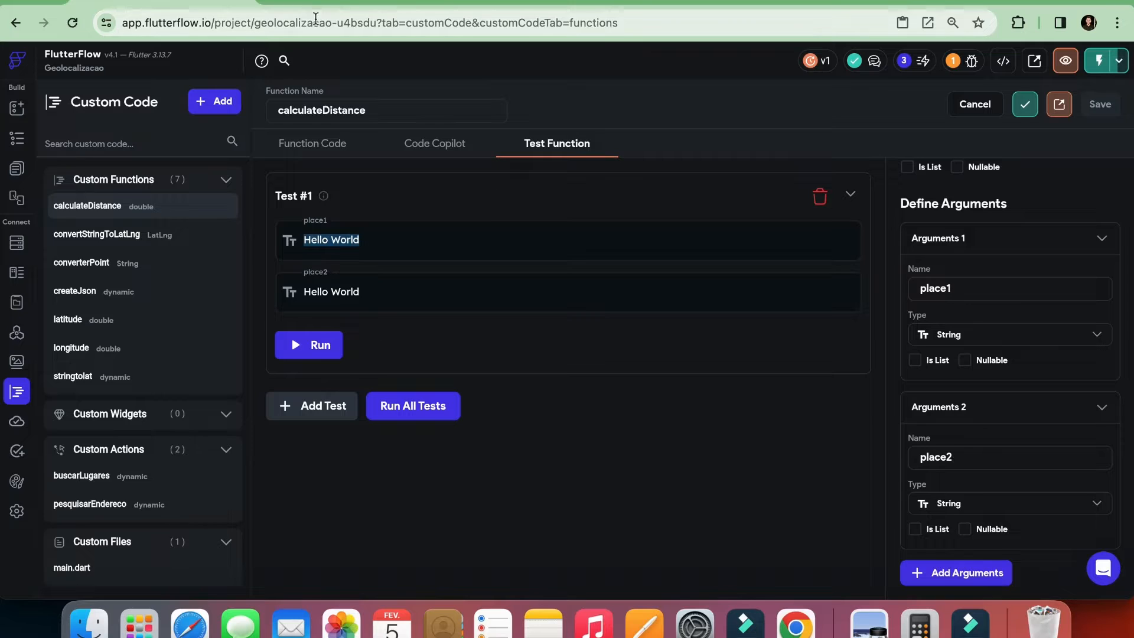
left_click(566, 2)
right_click(502, 193)
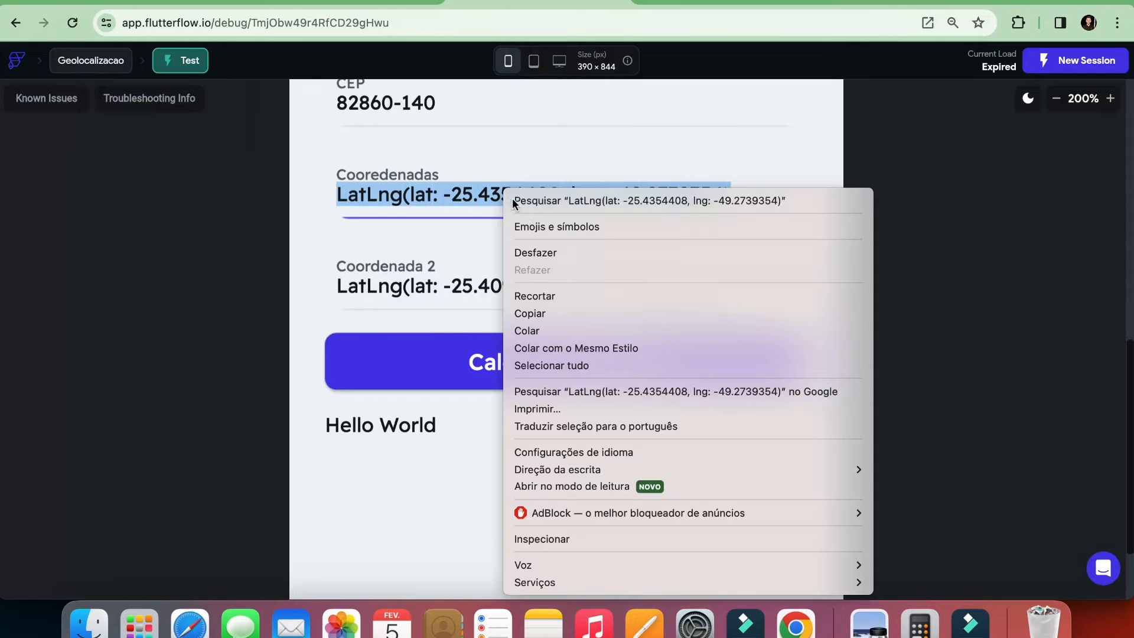
left_click(541, 314)
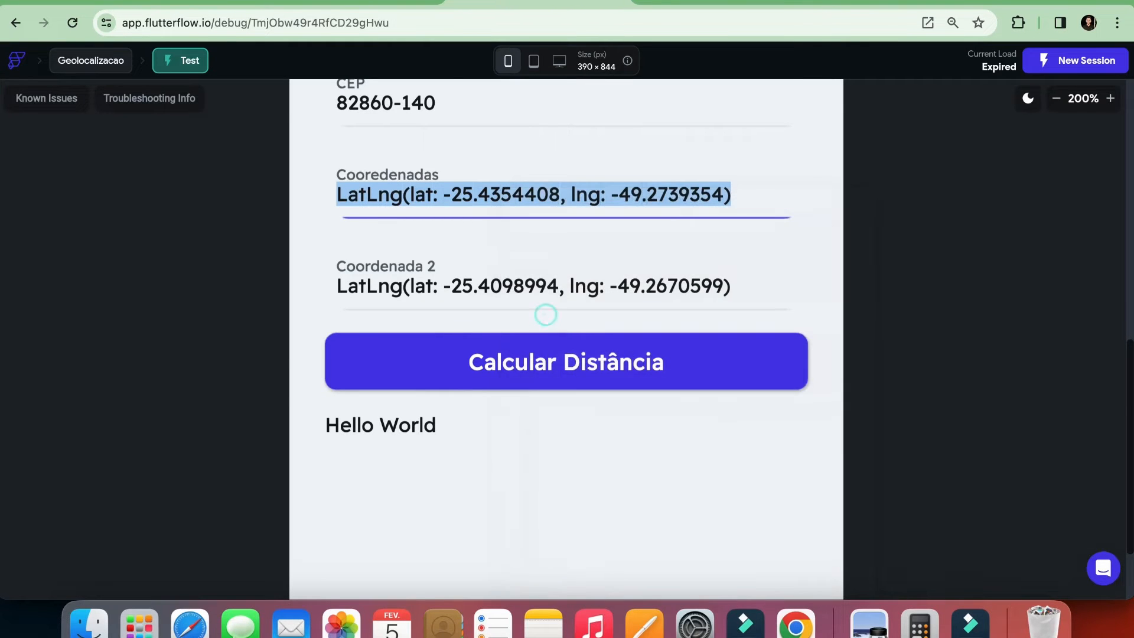
left_click(227, 2)
key("super+v")
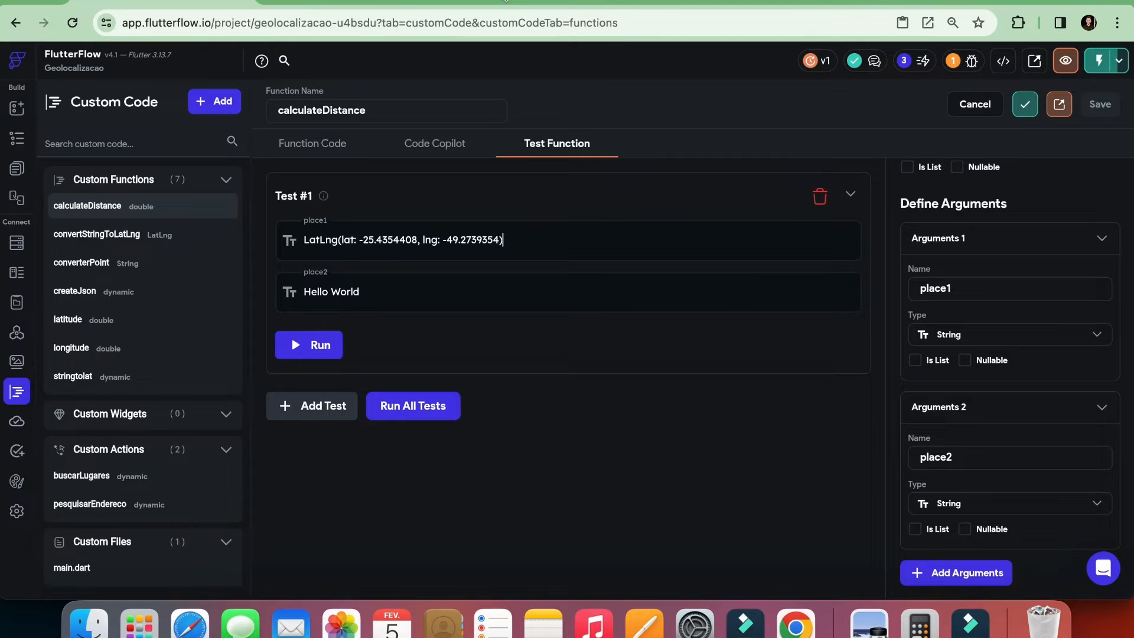
Set the test's place2 to LatLng(lat: -25.4098994, lng: -49.2670599), copied from the Coordenada 2 field in the app preview, and run the test.
left_click(506, 1)
triple_click(466, 285)
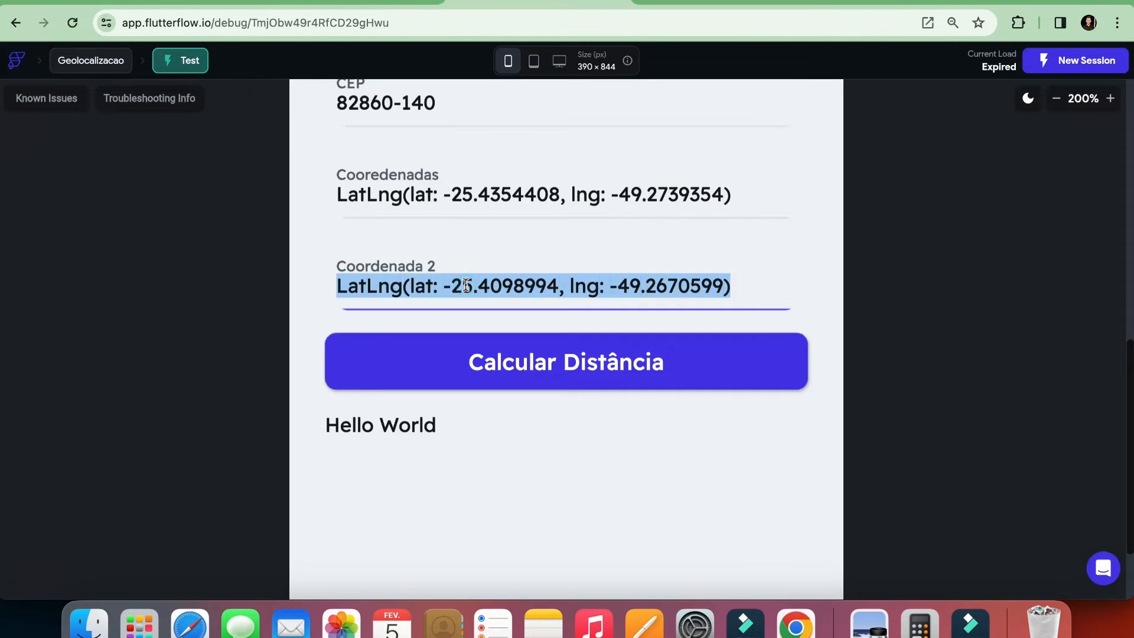
left_click(208, 3)
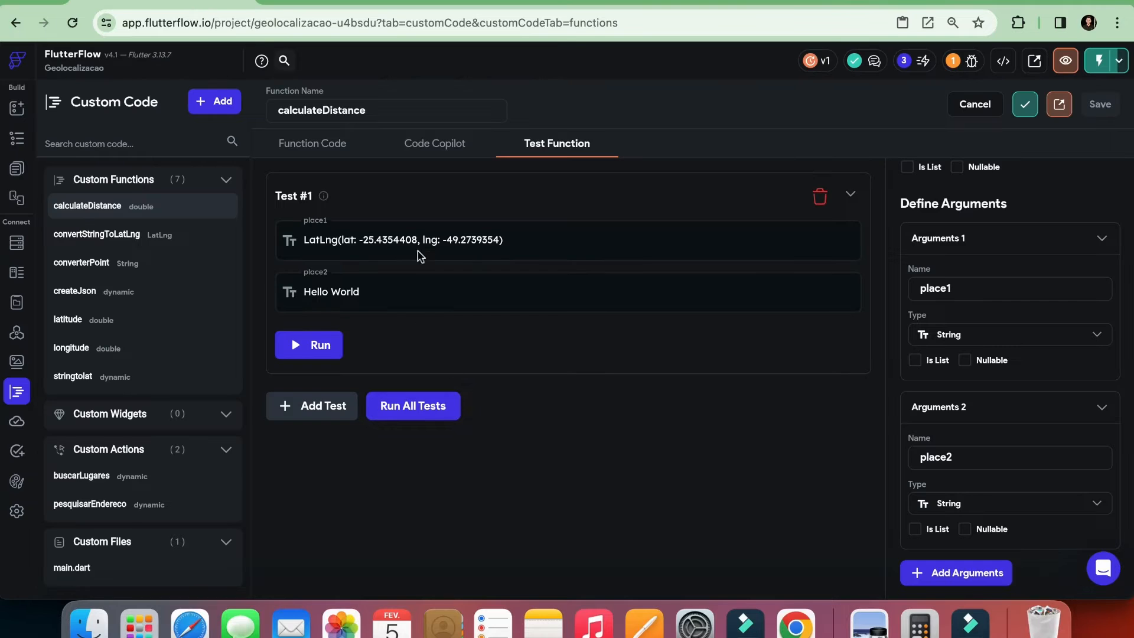
triple_click(332, 294)
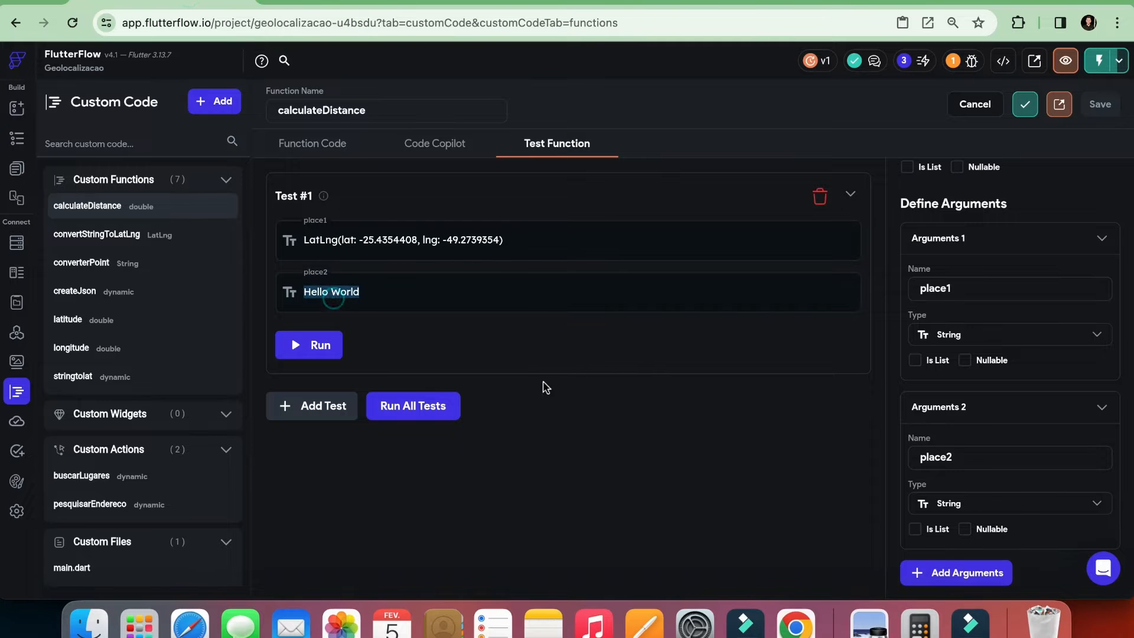
key("super+v")
left_click(315, 354)
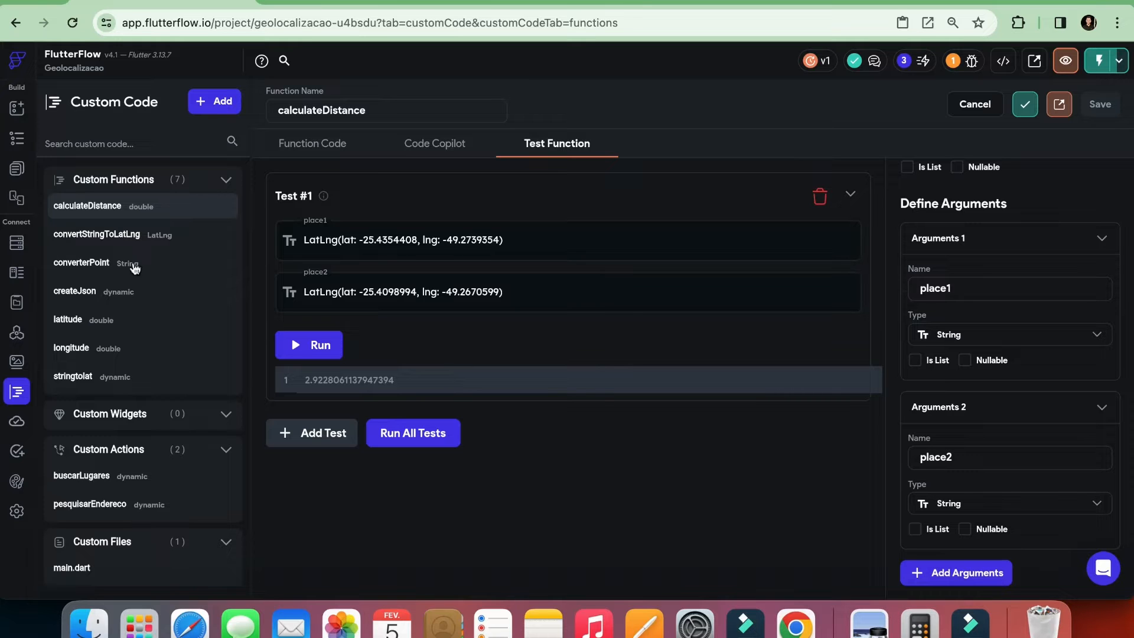
On the calcularDistancia page, add a local page state variable named distancia of type Double.
left_click(8, 172)
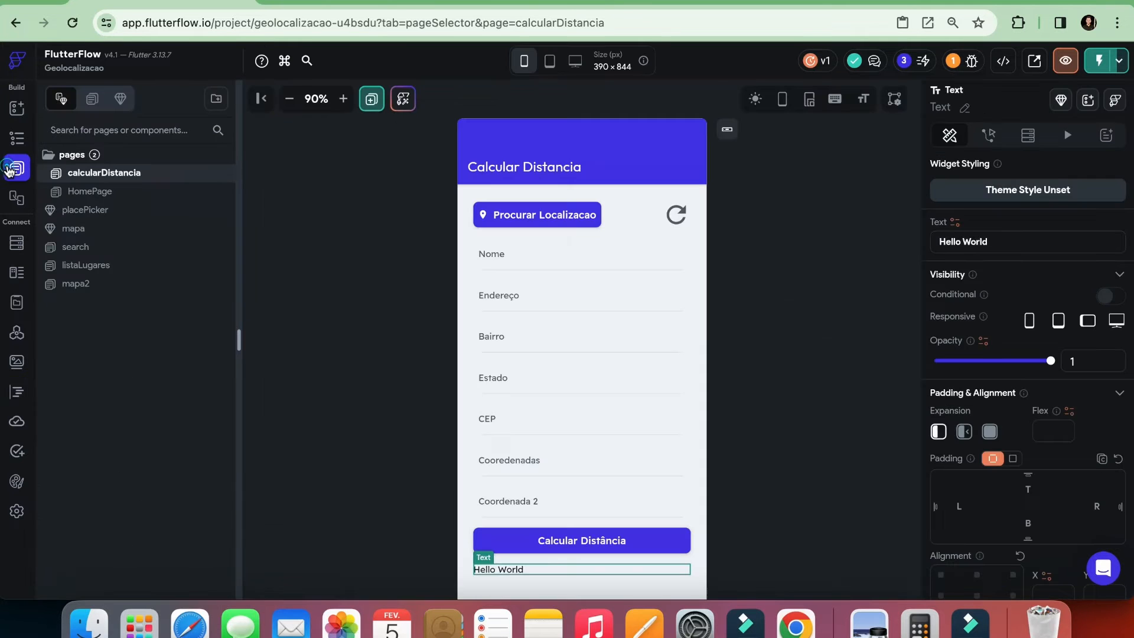
left_click(745, 362)
scroll(745, 362, "down", 3)
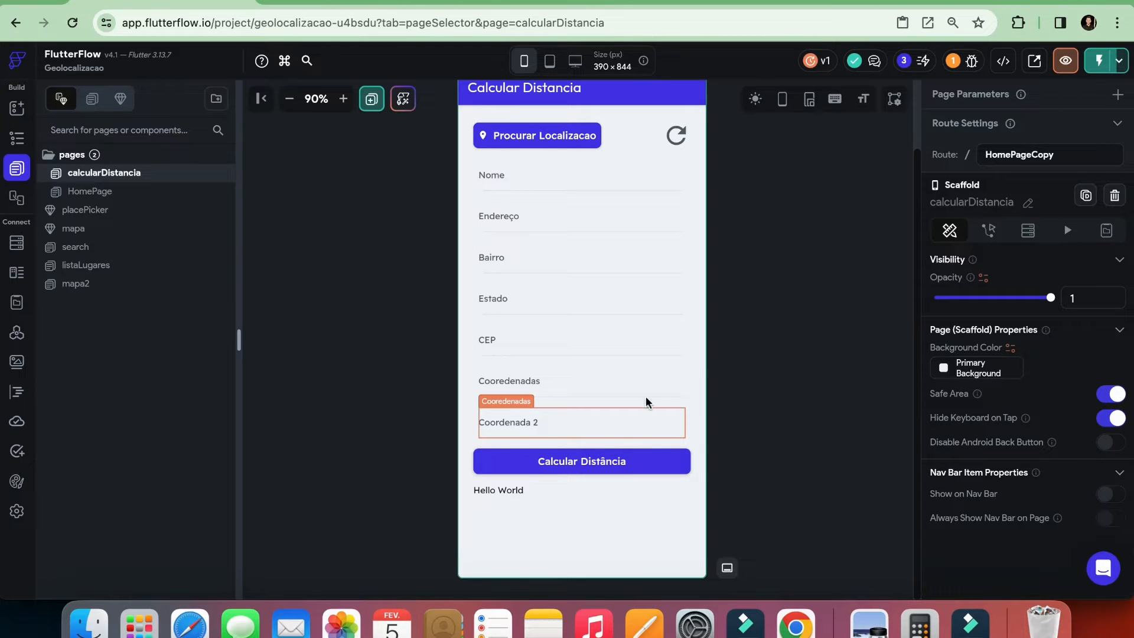
left_click(1107, 229)
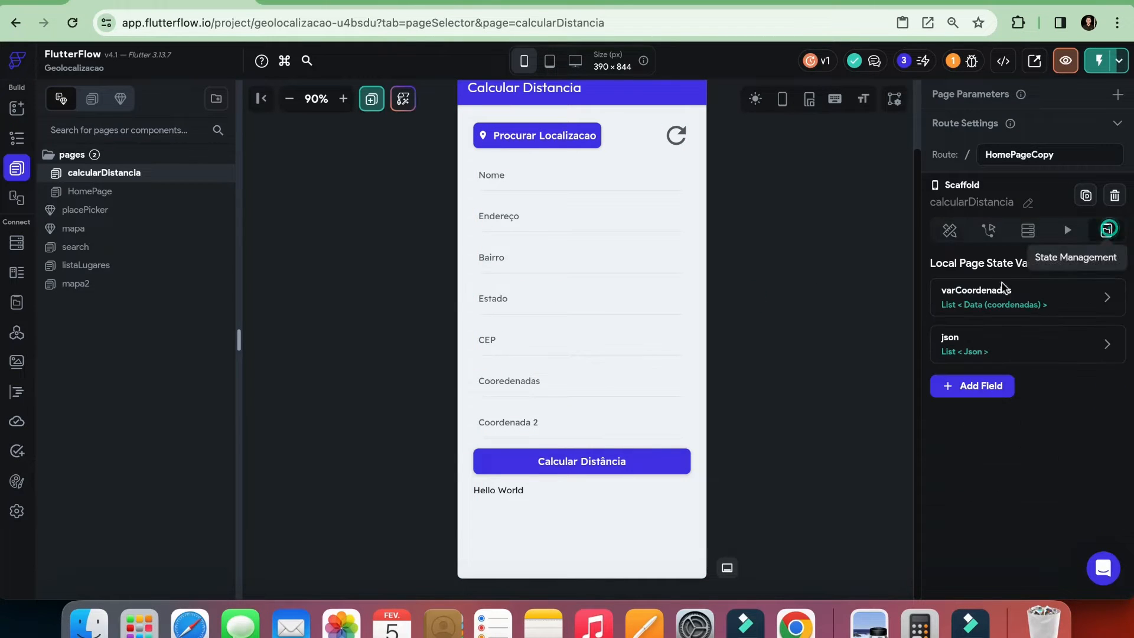
left_click(974, 390)
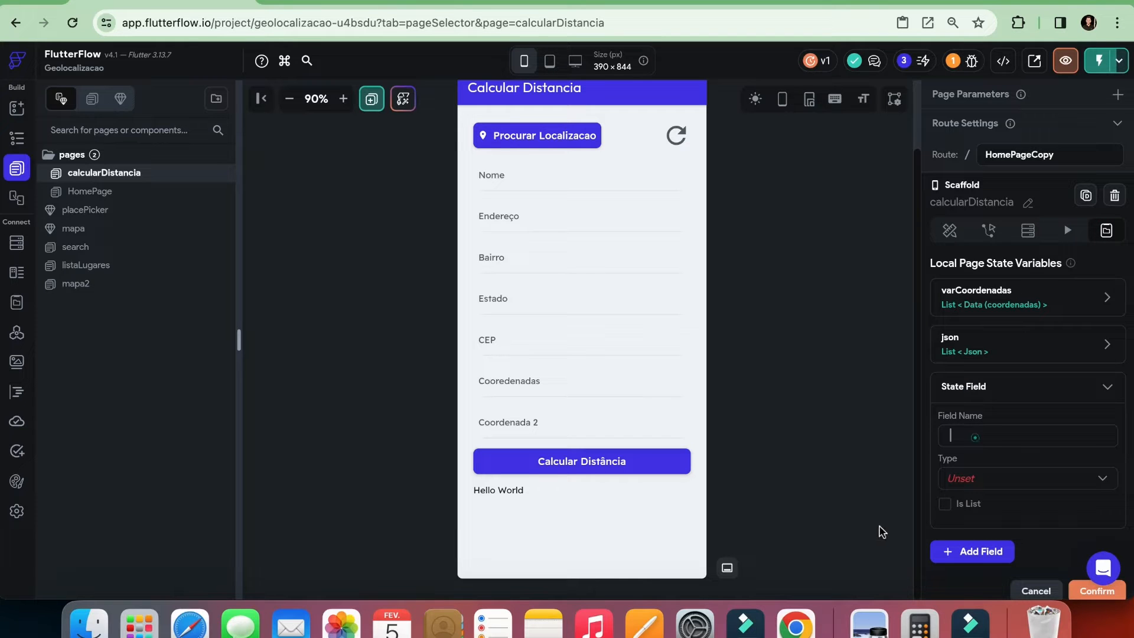
type("sdis")
key("BackSpace")
key("BackSpace")
key("BackSpace")
key("BackSpace")
type("dis")
key("BackSpace")
type("dista")
left_click(990, 478)
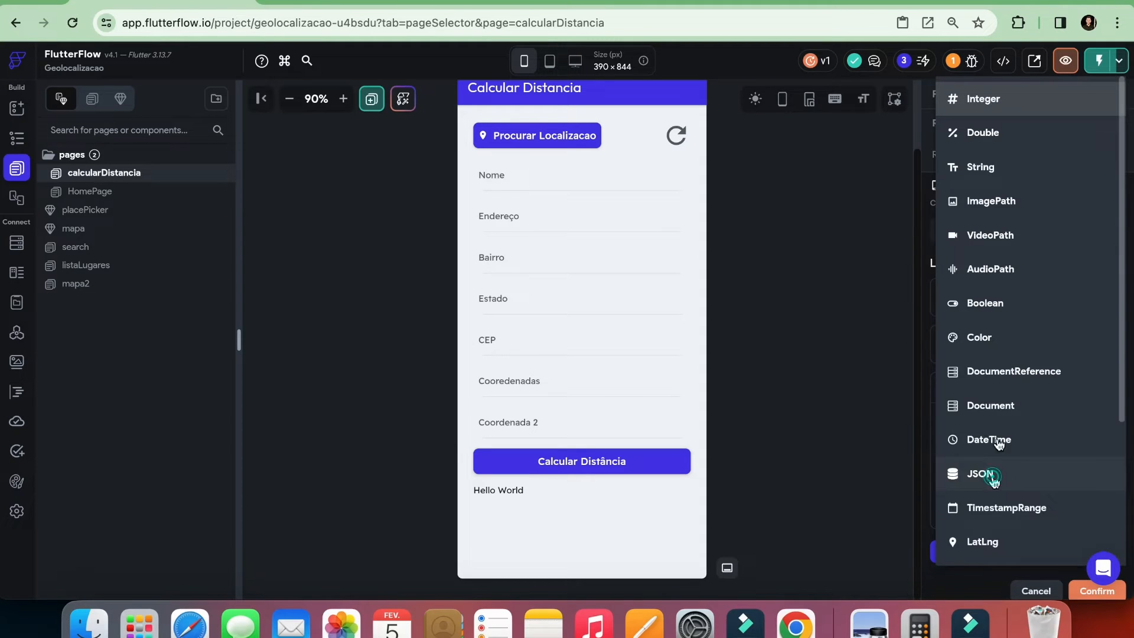
left_click(985, 139)
Check the function's return type in the ChatGPT instructions, and return to FlutterFlow.
left_click(343, 3)
scroll(590, 238, "up", 5)
scroll(589, 238, "up", 3)
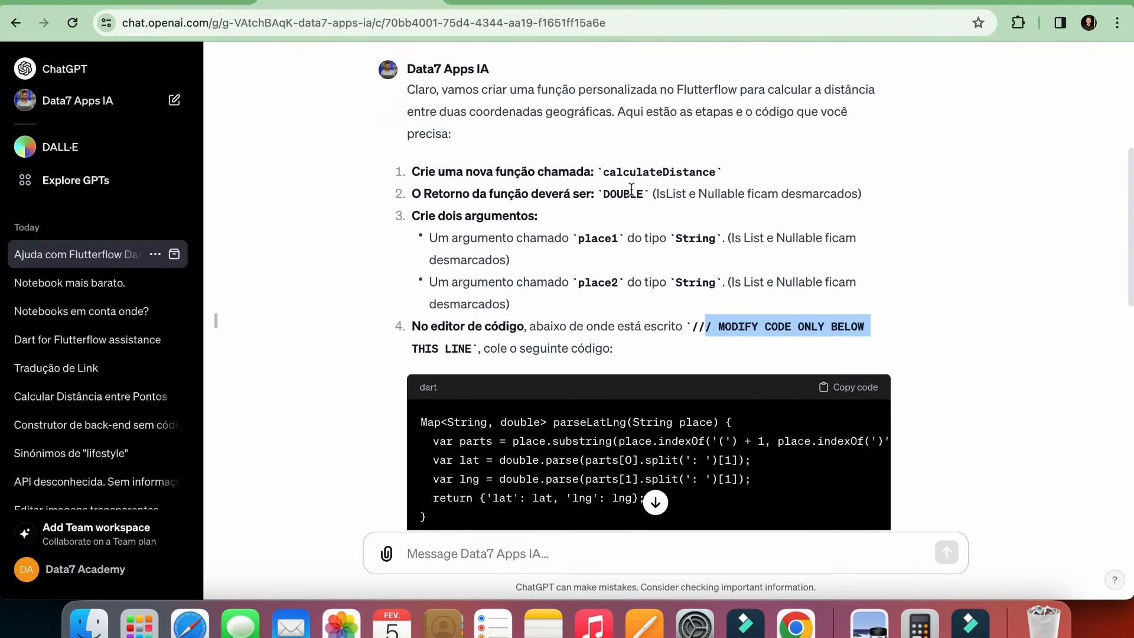
double_click(612, 193)
left_click(166, 3)
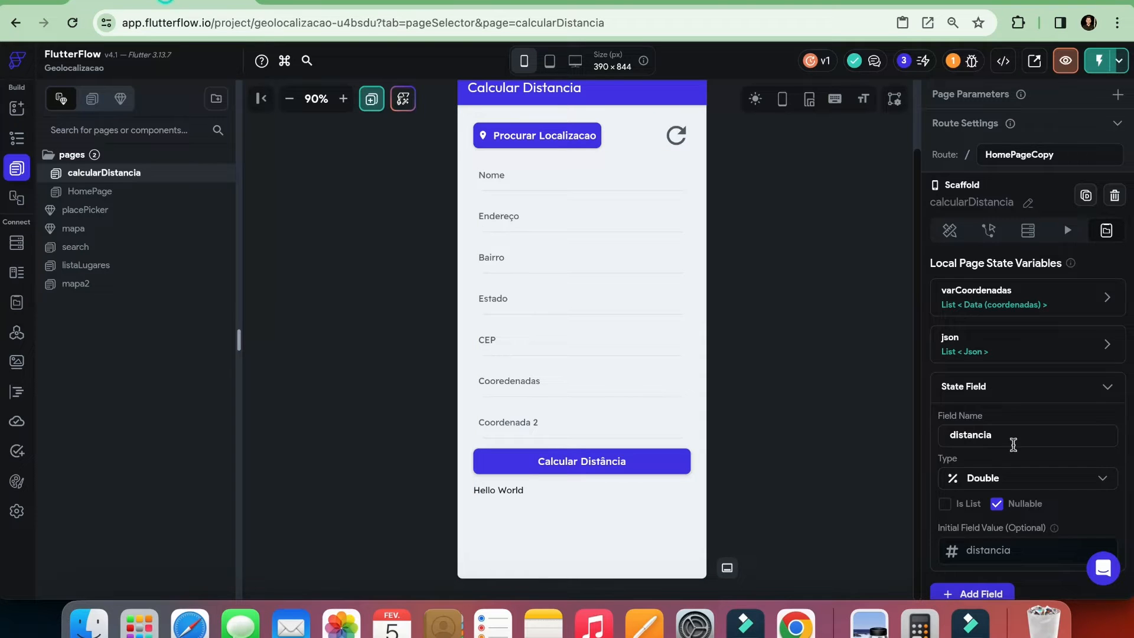
Make the distancia state variable non-nullable with an initial value of 0, and confirm it.
scroll(1013, 445, "down", 3)
left_click(1011, 361)
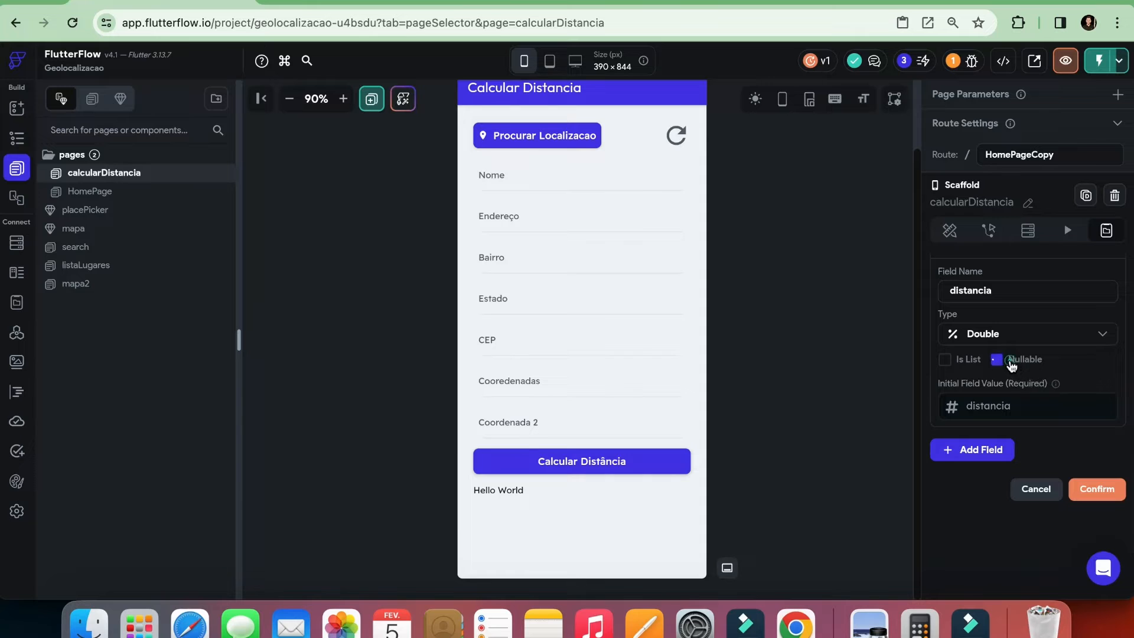
left_click(983, 406)
type("0")
left_click(1092, 489)
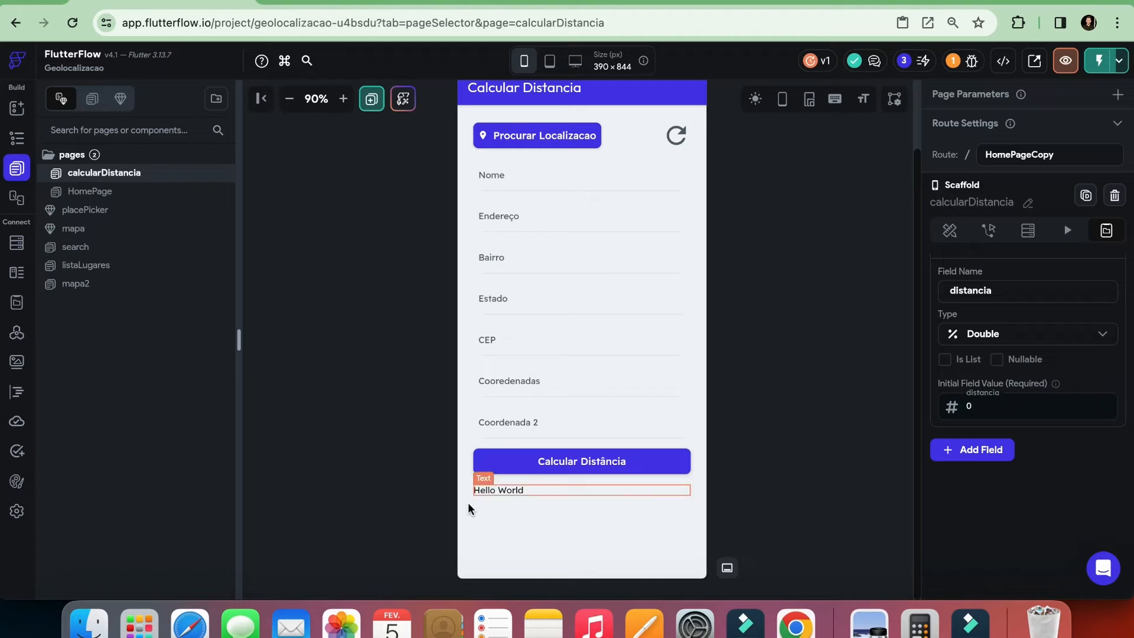
Bind the Hello World text below the Calcular Distância button to the page state variable distancia.
left_click(488, 491)
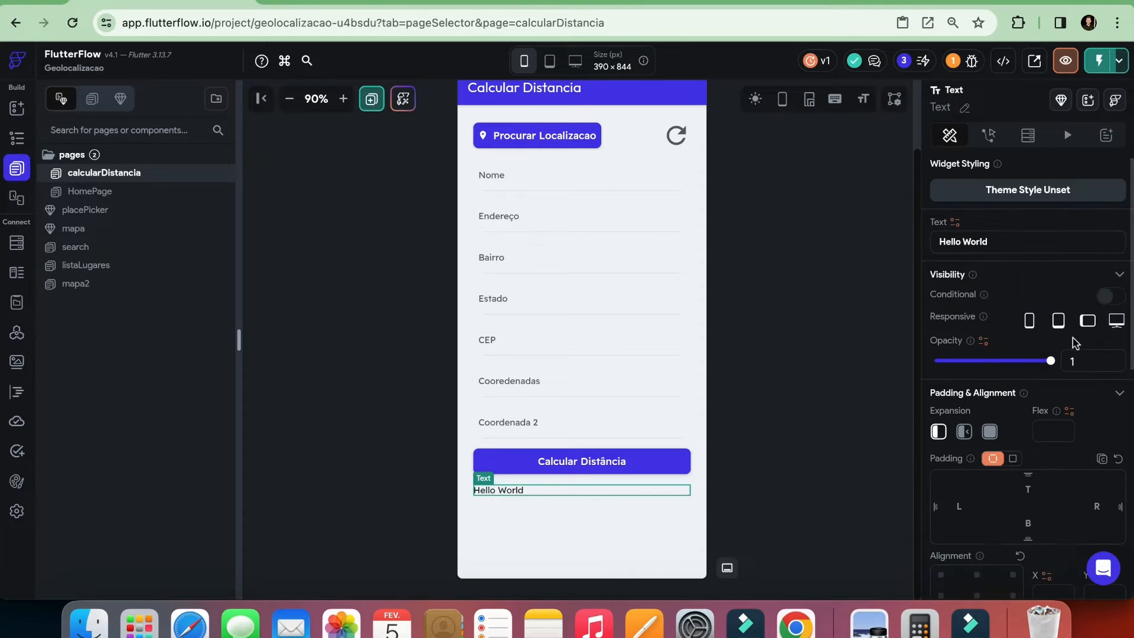
left_click(958, 223)
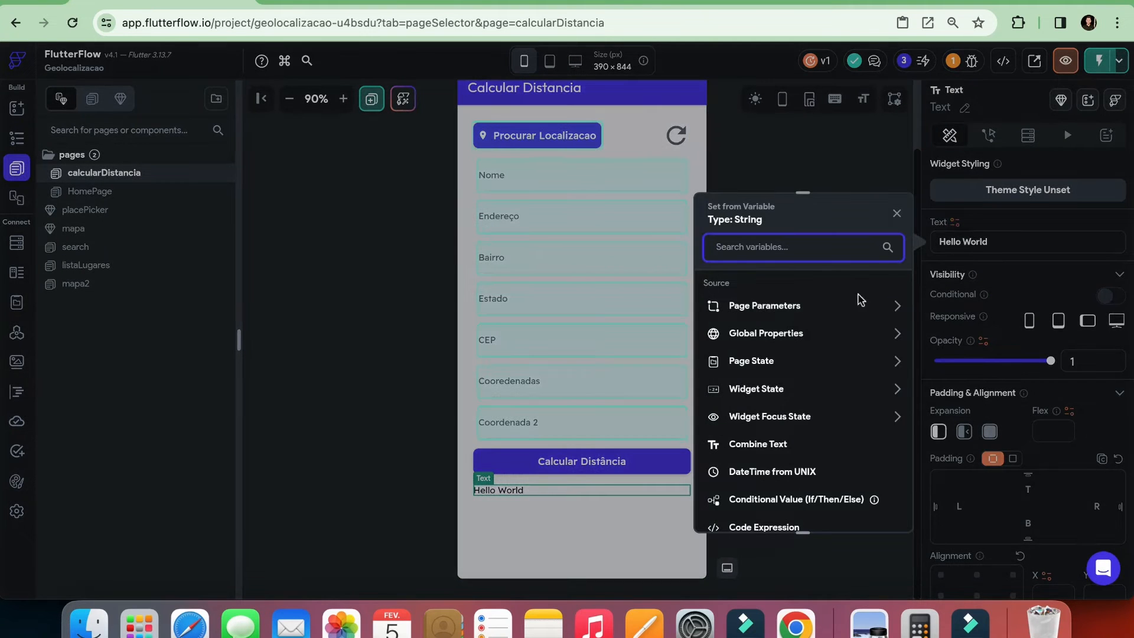
scroll(767, 408, "down", 2)
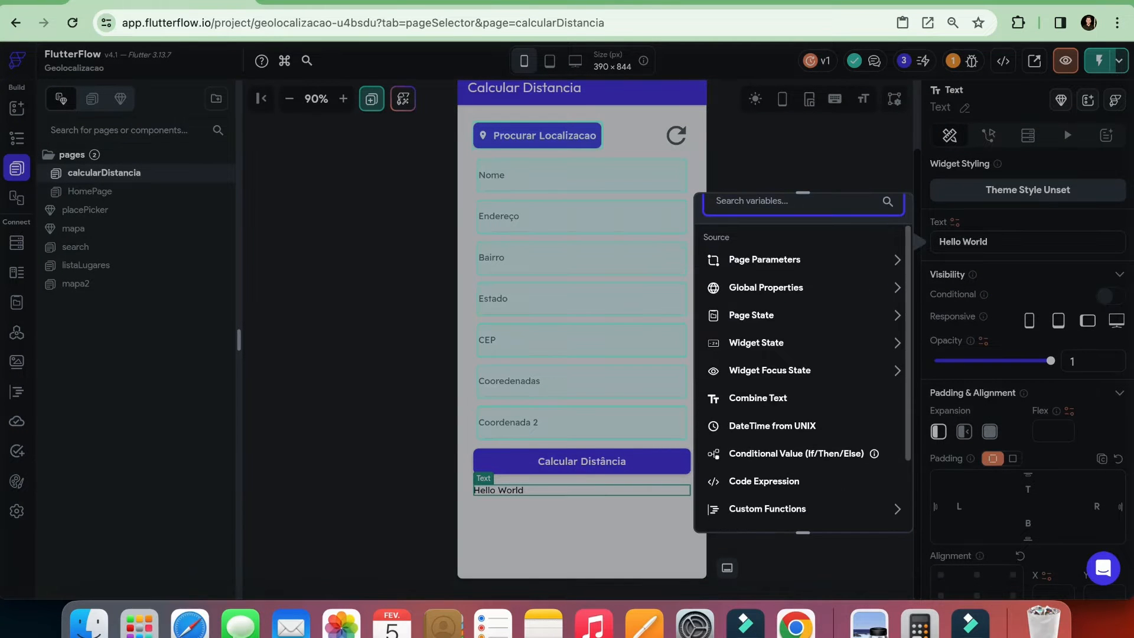
scroll(768, 334, "down", 1)
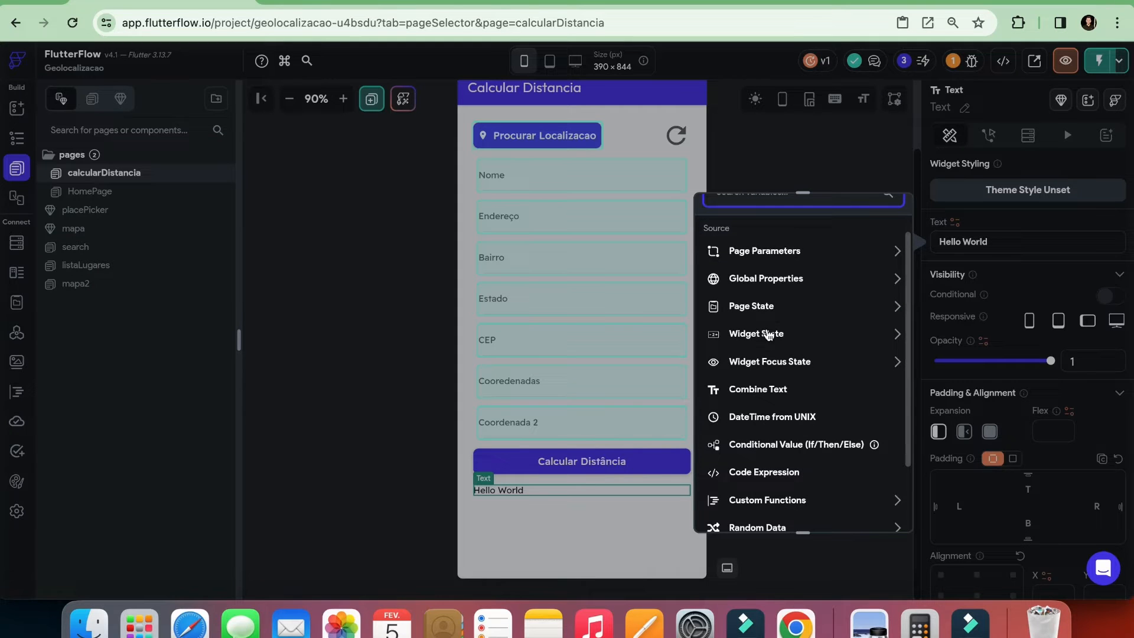
left_click(762, 306)
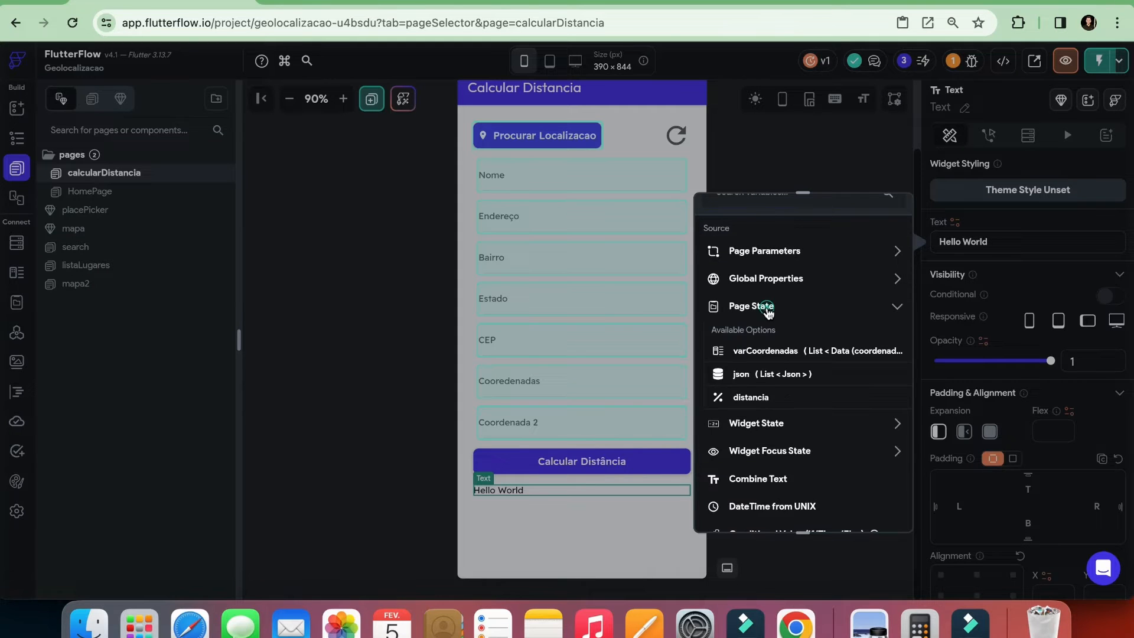
left_click(750, 398)
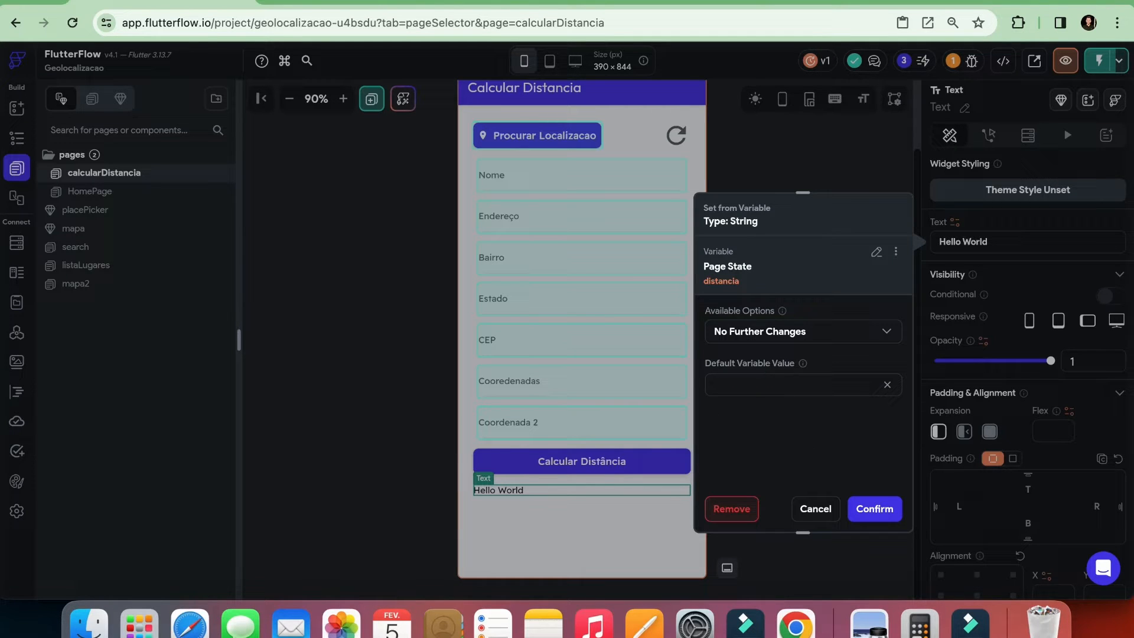
left_click(873, 508)
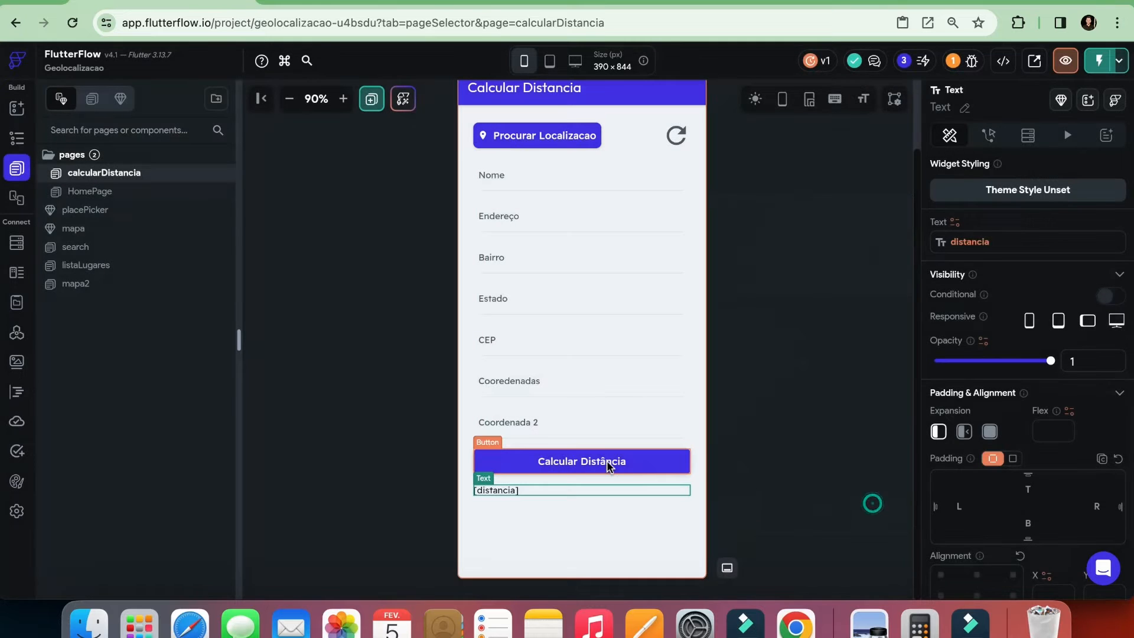
Delete the Navigate To mapa2 action from the Calcular Distância button's On Tap actions.
left_click(614, 463)
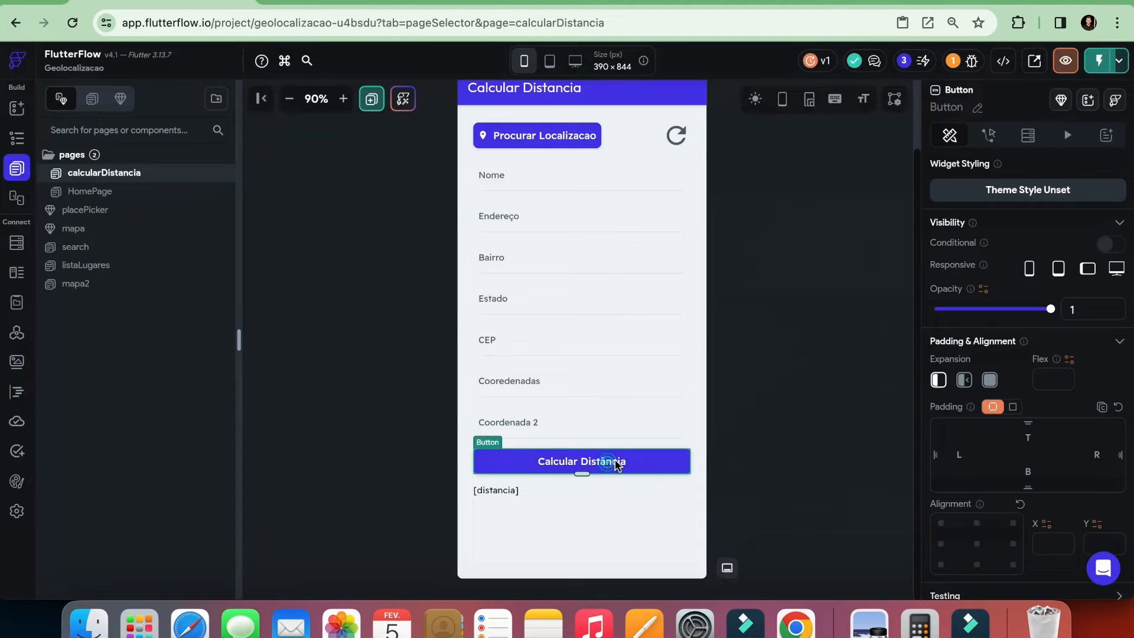
left_click(989, 135)
left_click(1090, 214)
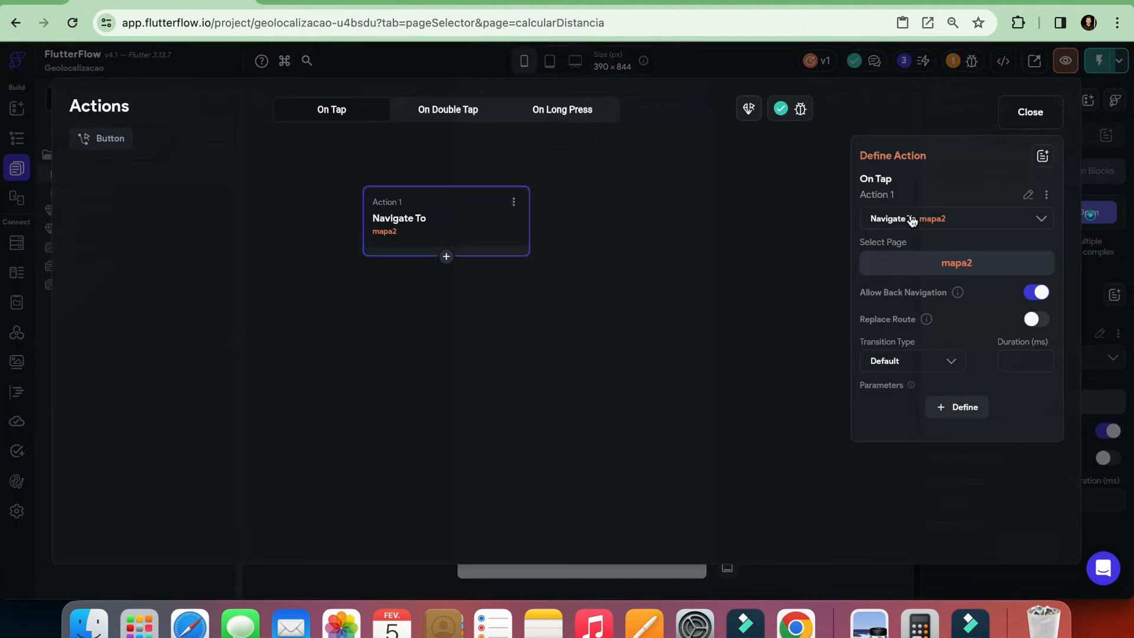
left_click(514, 201)
left_click(456, 317)
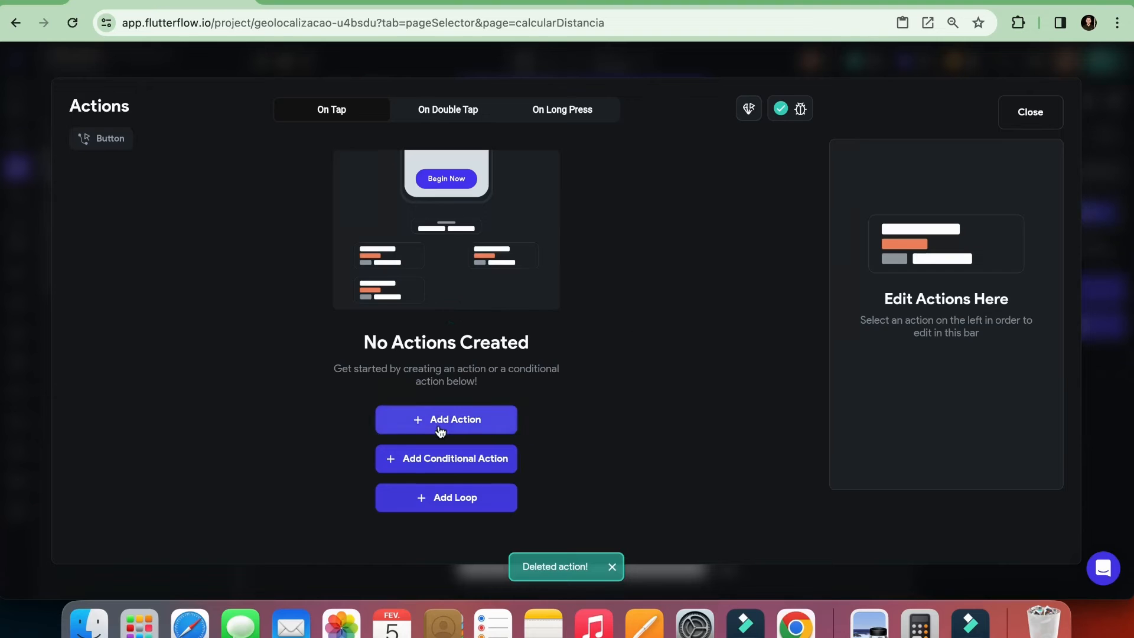
Add an Update Page State action to the button's On Tap trigger.
left_click(440, 422)
left_click(922, 265)
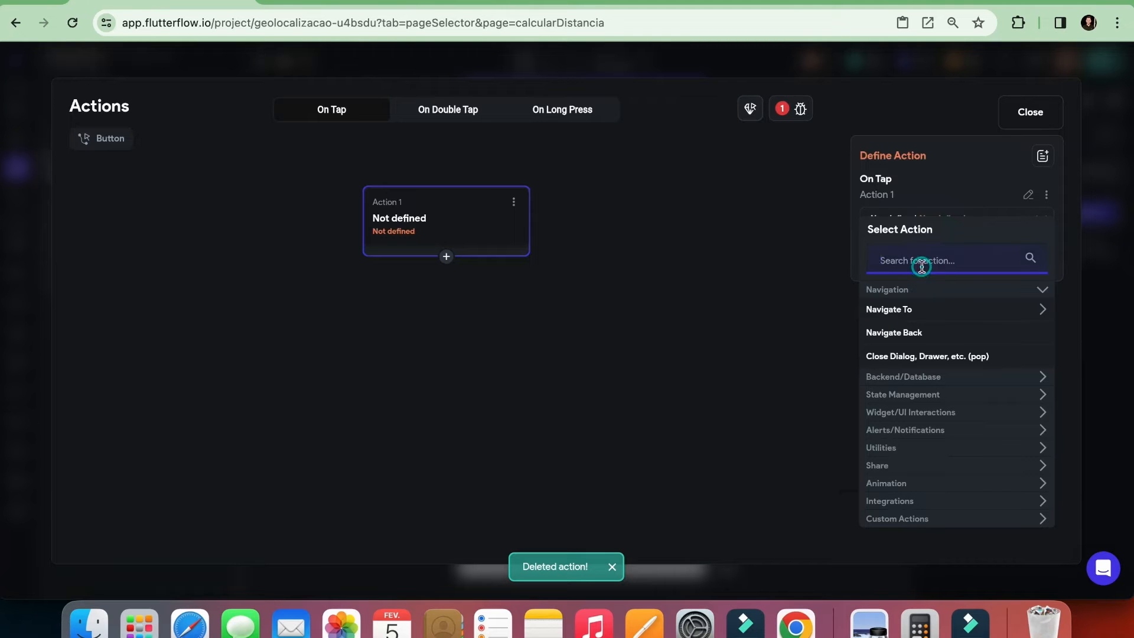
type("updta")
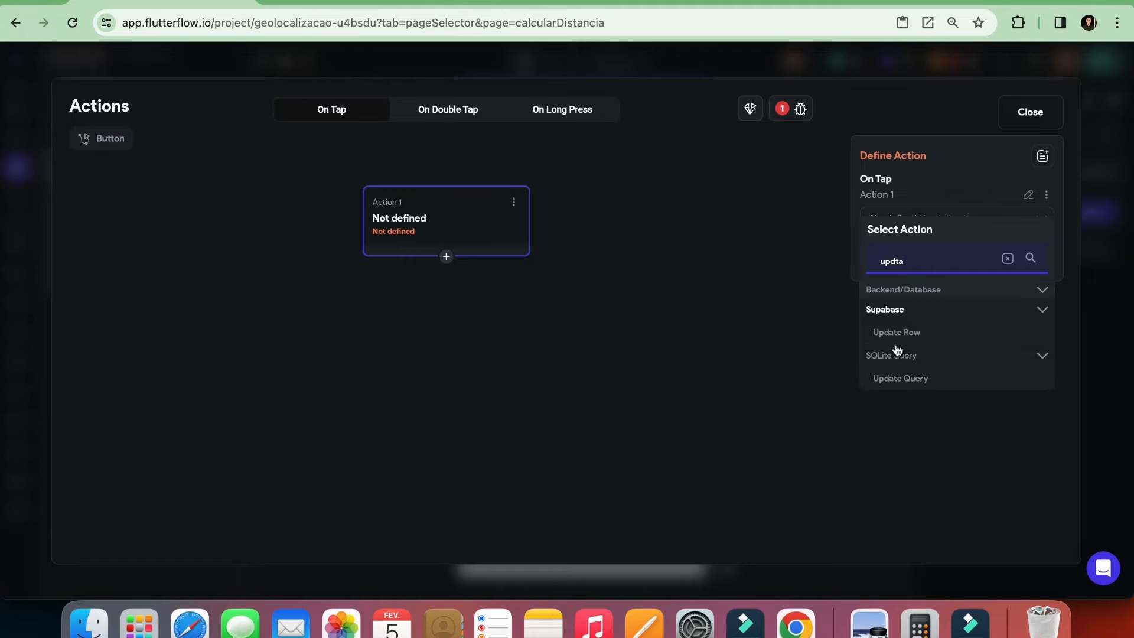
key("BackSpace")
key("BackSpace")
key("BackSpace")
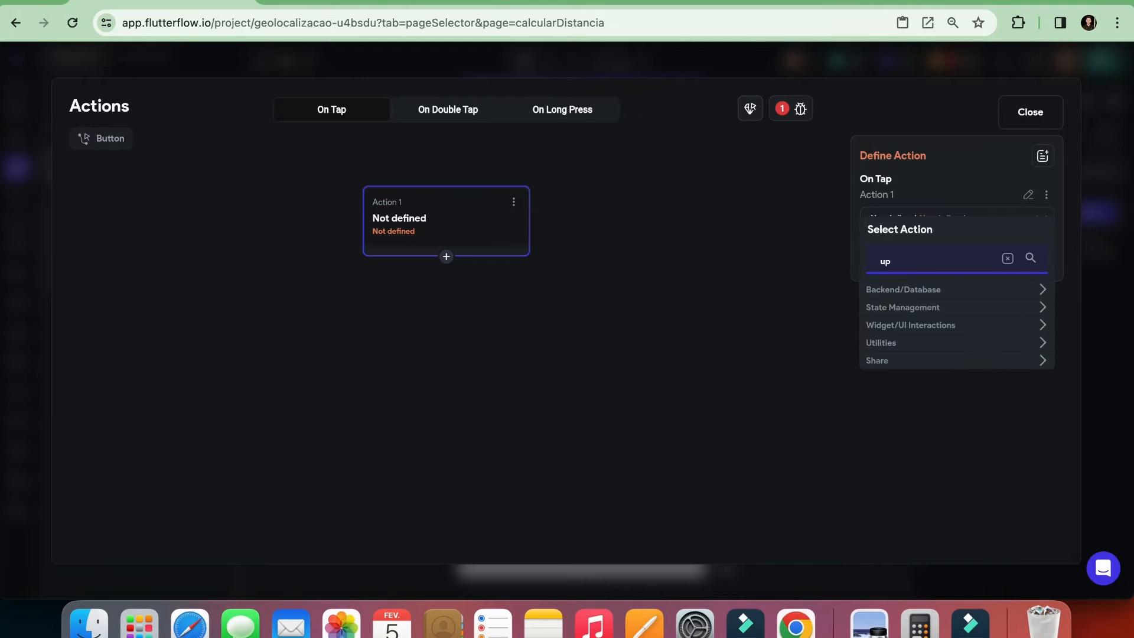
type("da")
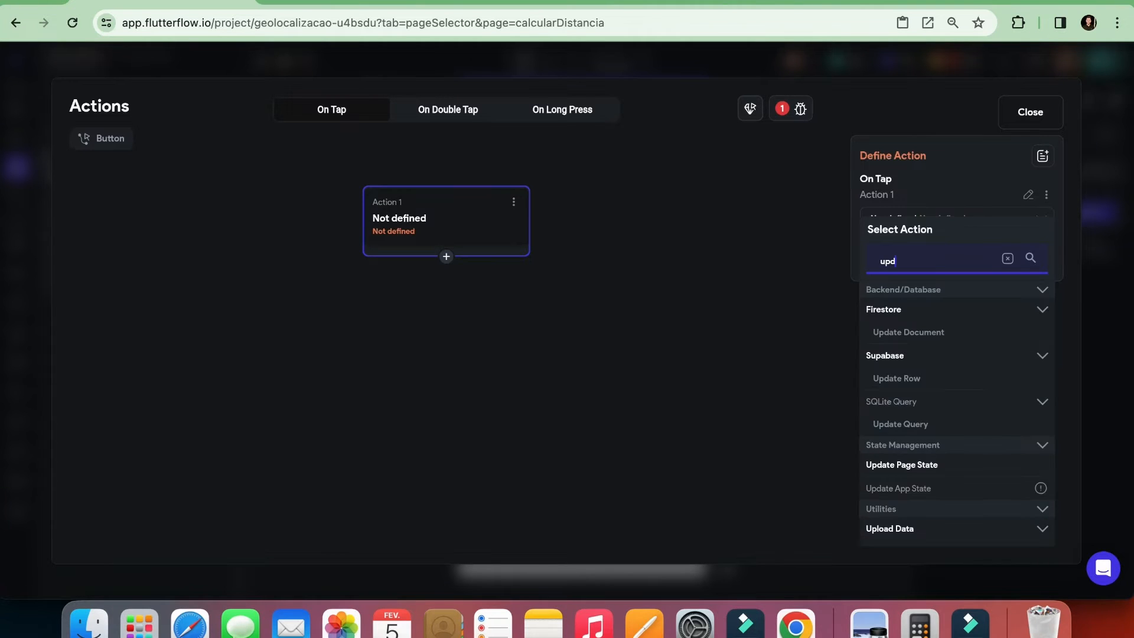
left_click(902, 466)
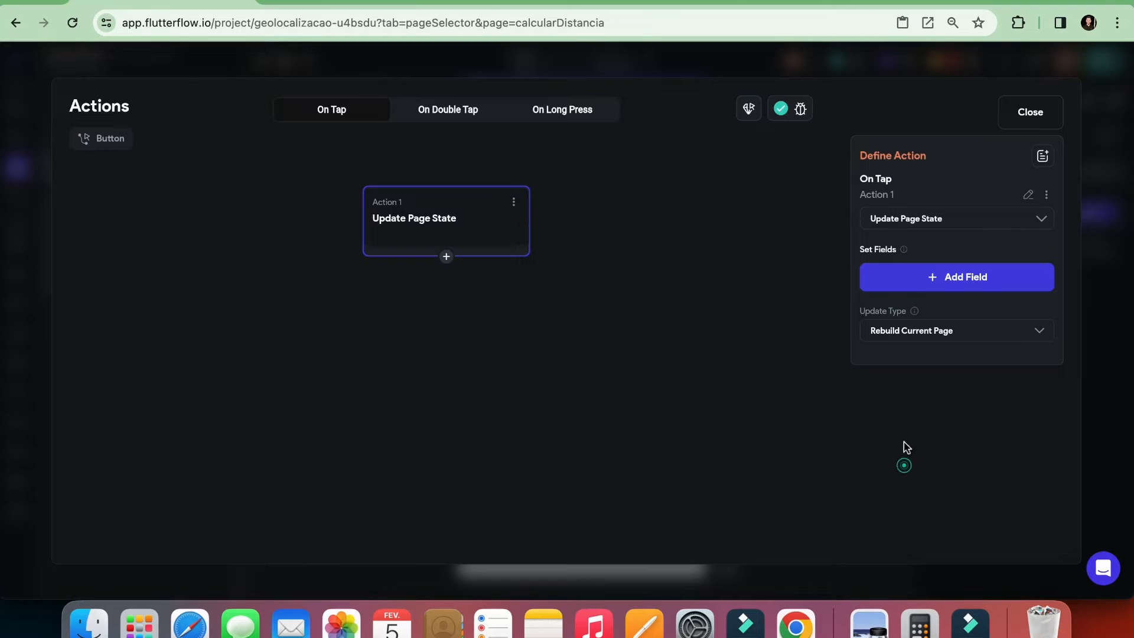
Add the distancia field to the Update Page State action with the Set Value update type.
left_click(913, 276)
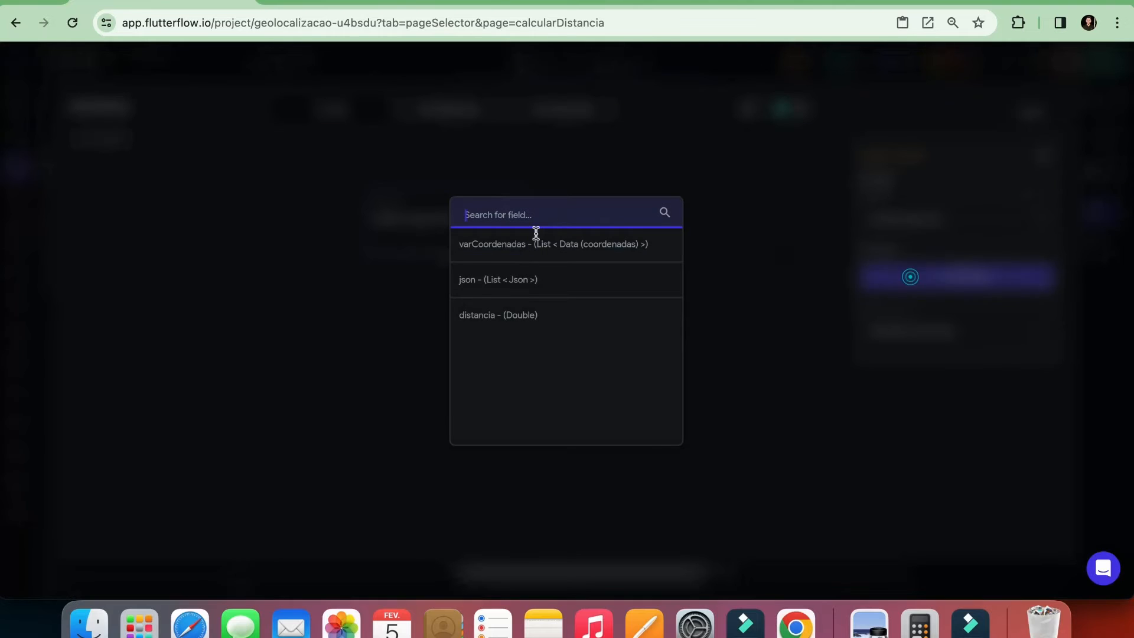
left_click(502, 317)
left_click(898, 335)
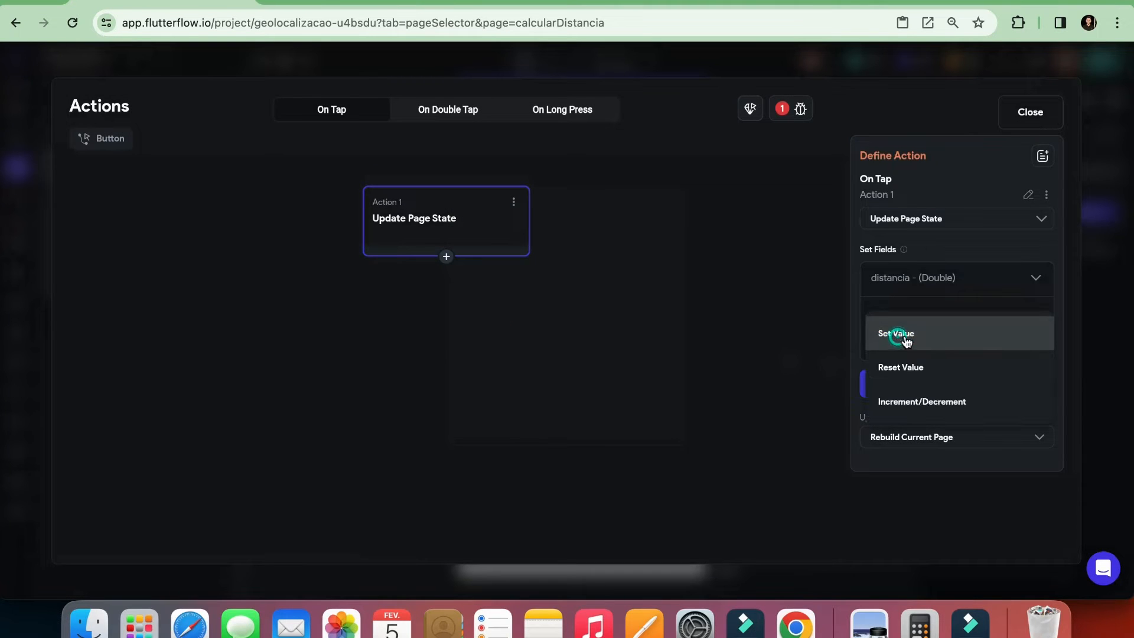
left_click(904, 336)
Use the custom function calculateDistance as the value to set for distancia in the Update Page State action.
left_click(913, 377)
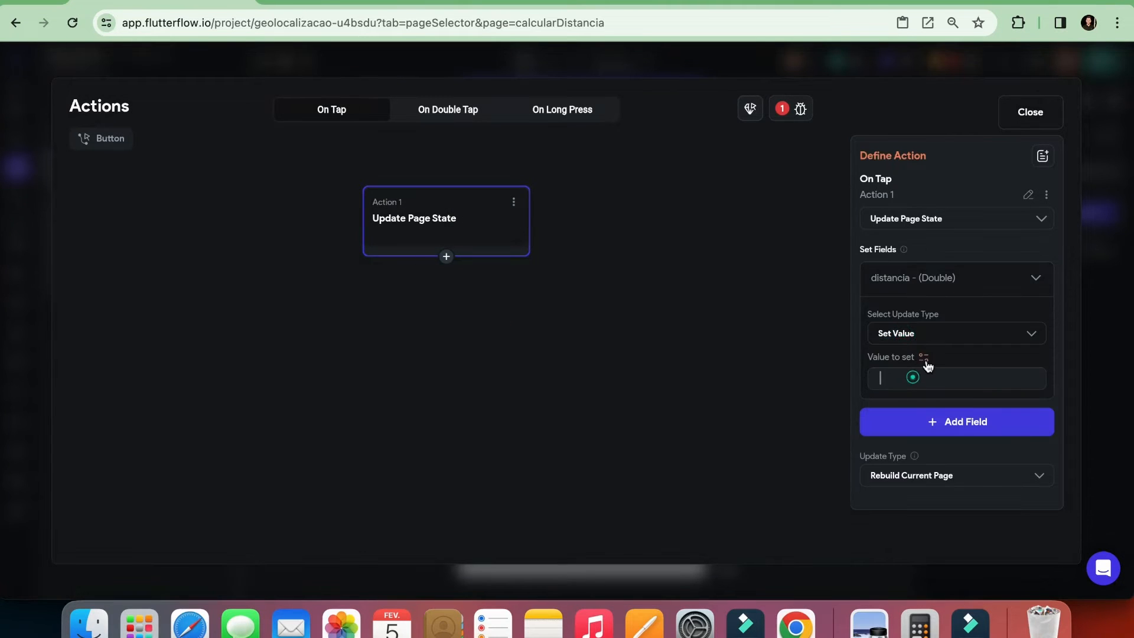
left_click(926, 363)
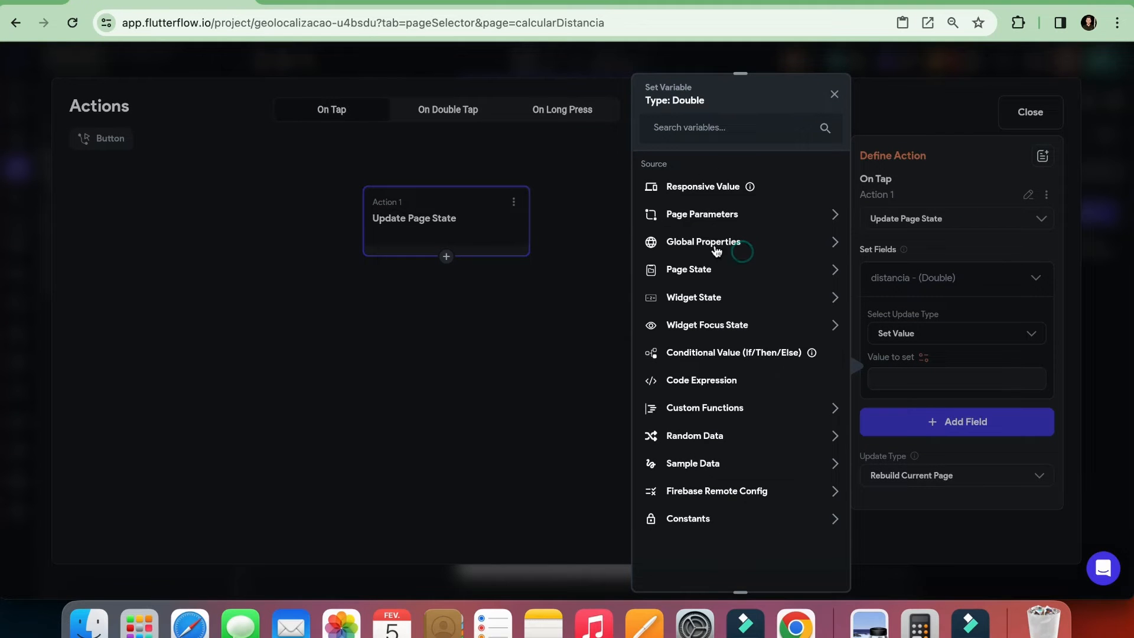
left_click(713, 410)
scroll(713, 413, "down", 3)
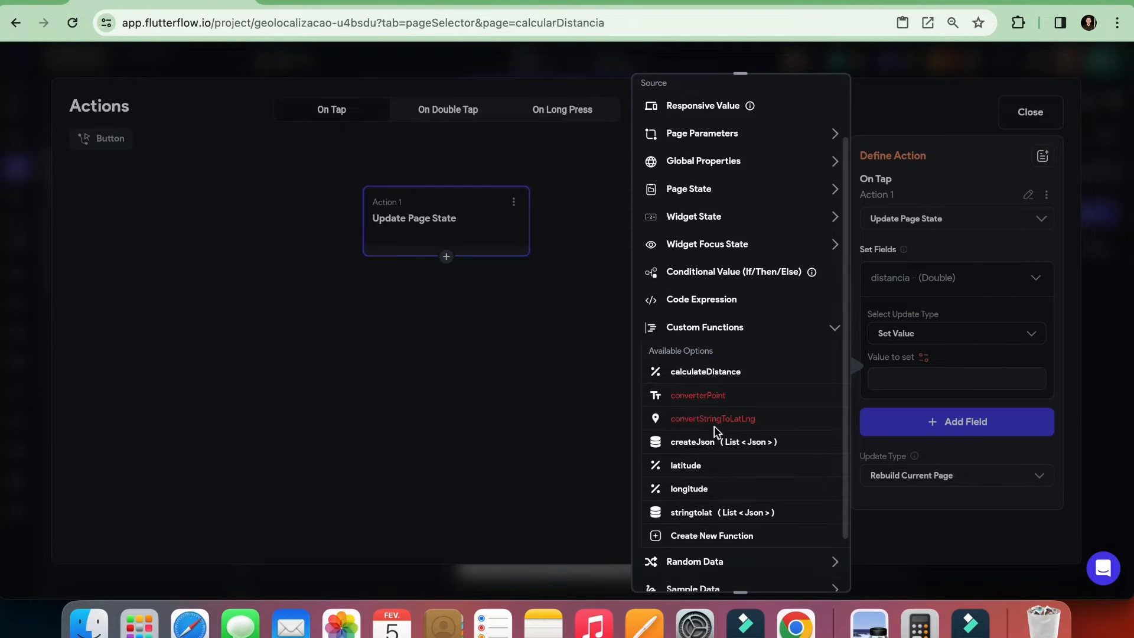
left_click(716, 372)
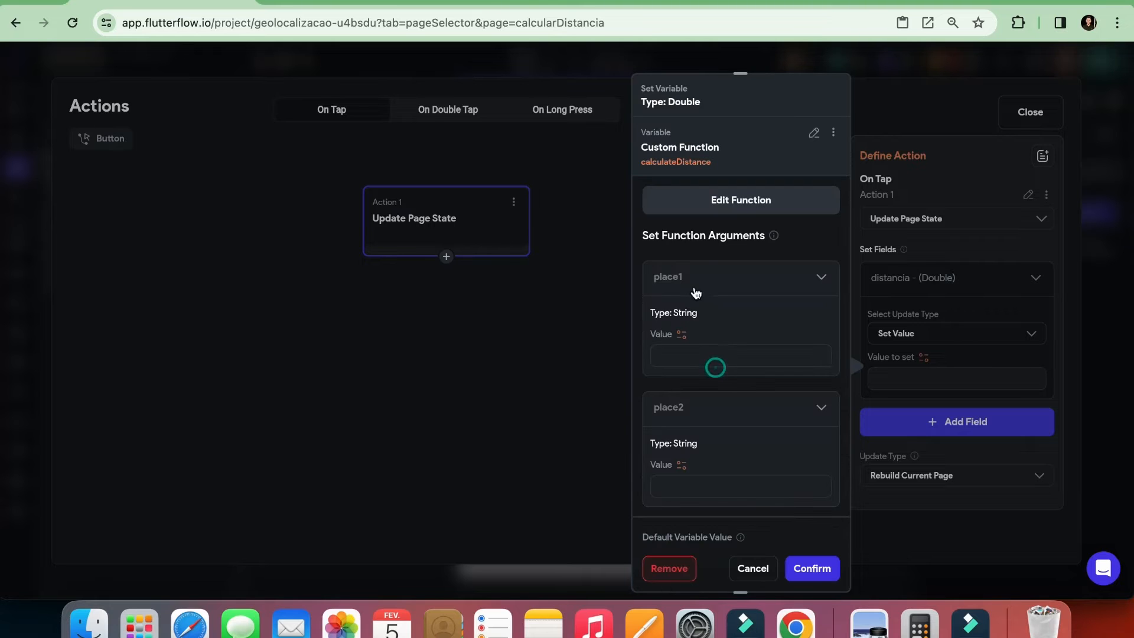
Bind the function's place1 argument to the widget state Cooredenadas 1 (Cooredenadas).
scroll(701, 338, "down", 1)
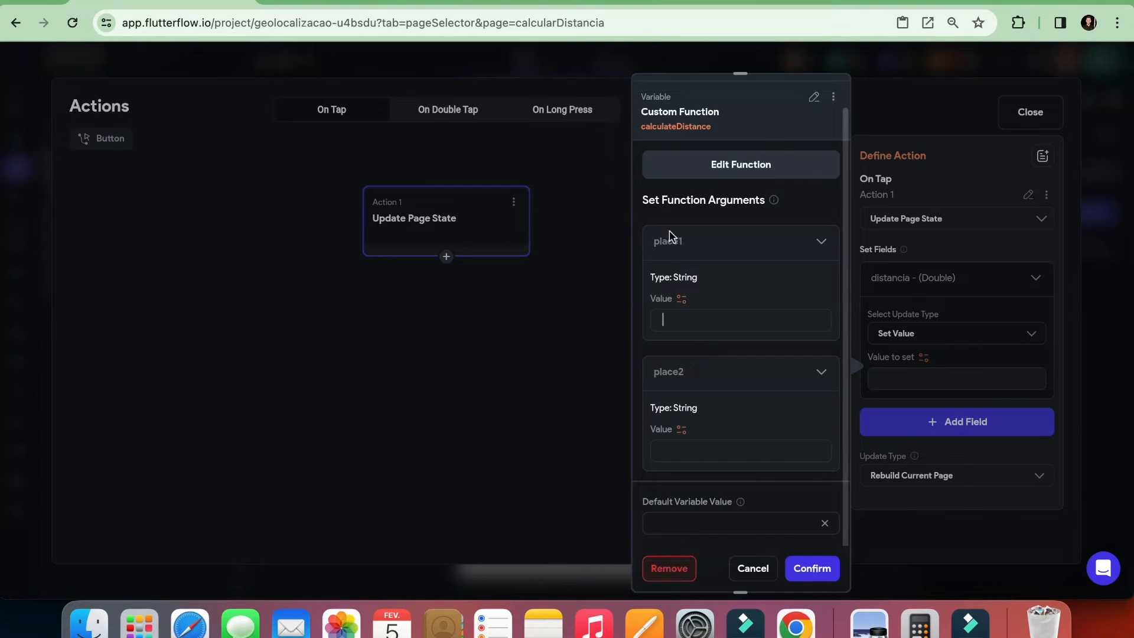
left_click(682, 300)
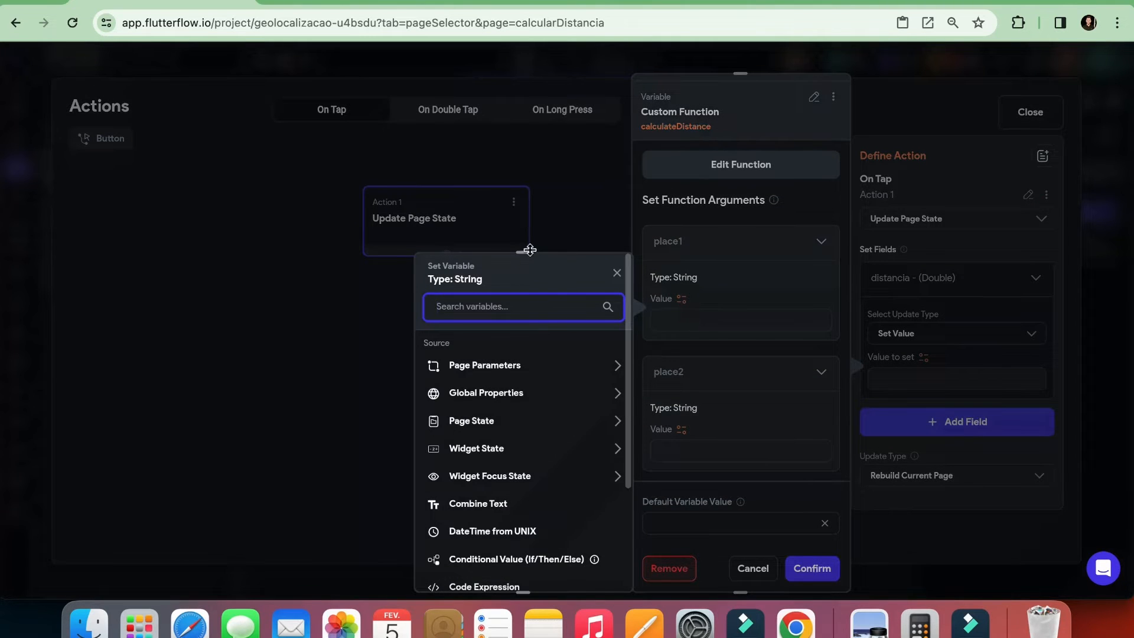
left_click_drag(526, 251, 497, 117)
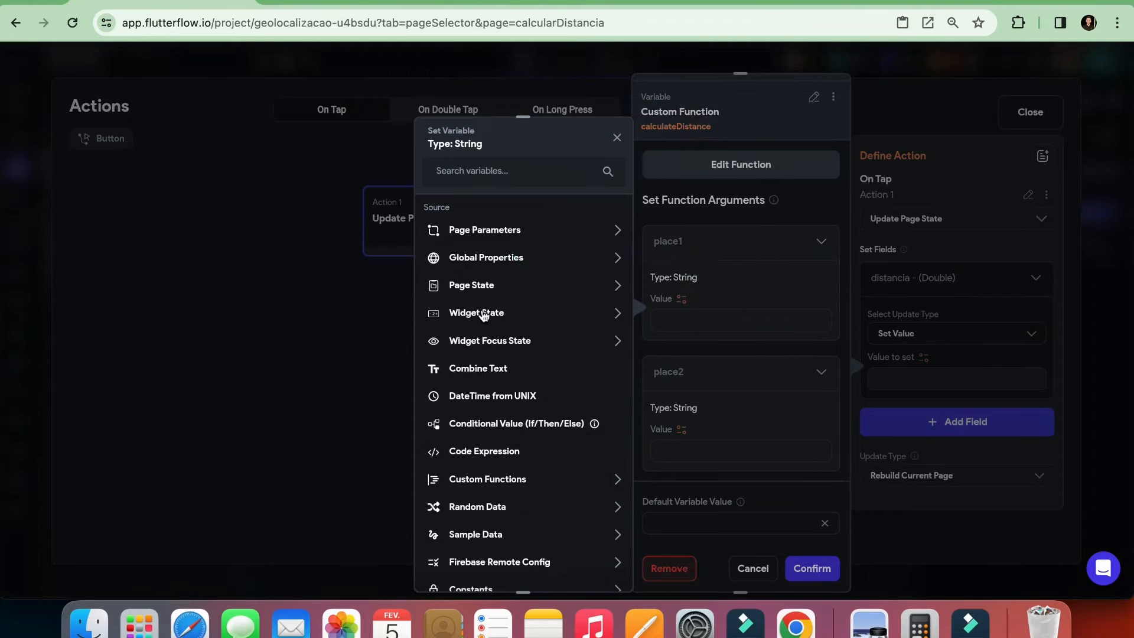
left_click(484, 315)
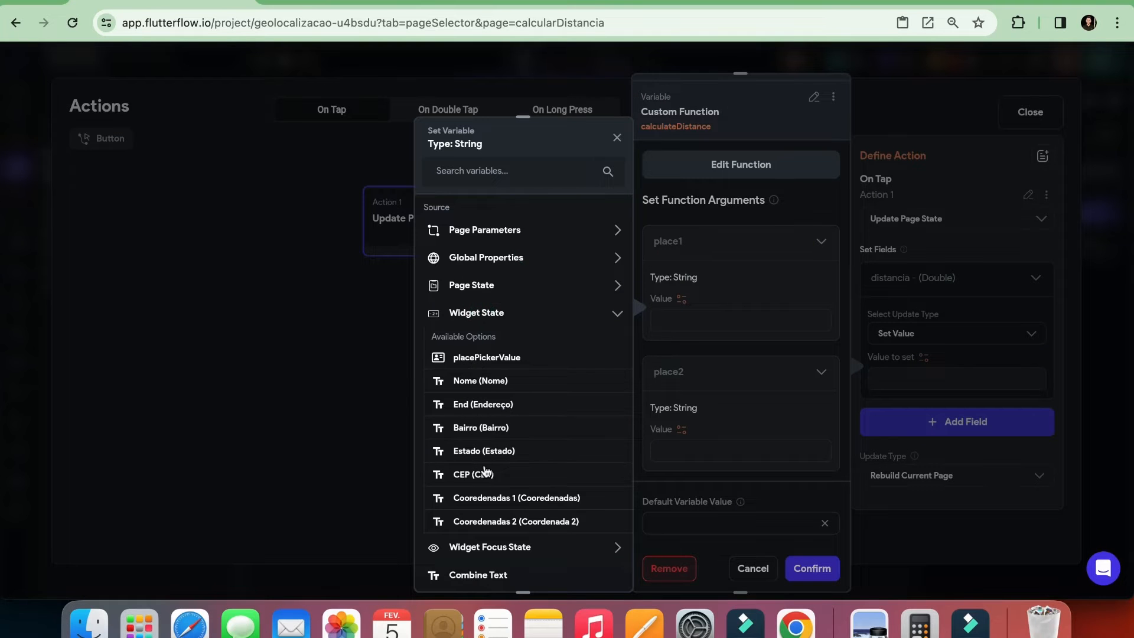
scroll(485, 472, "down", 1)
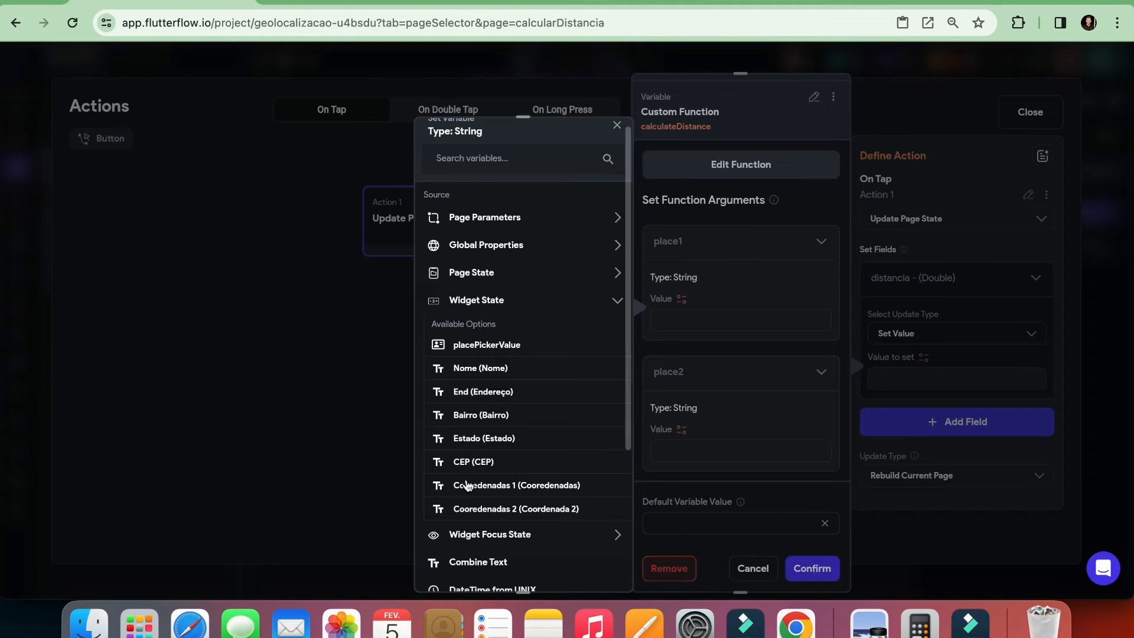
left_click(527, 489)
Bind the place2 argument to the widget state Cooredenadas 2 (Coordenada 2) and confirm the variable.
left_click(696, 448)
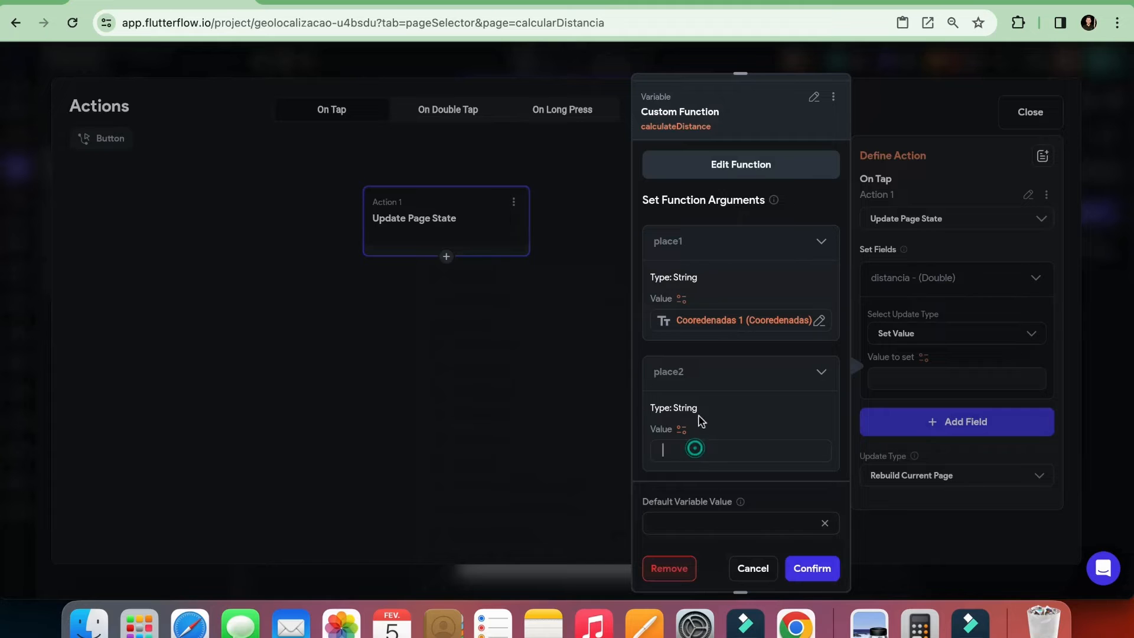
left_click(683, 431)
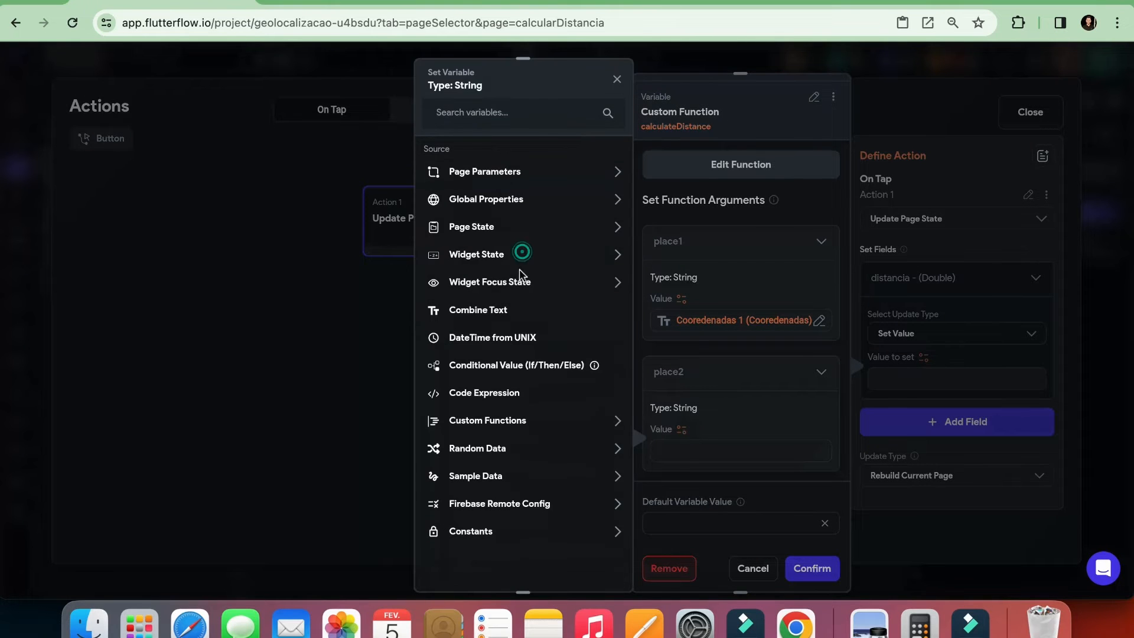
left_click(473, 255)
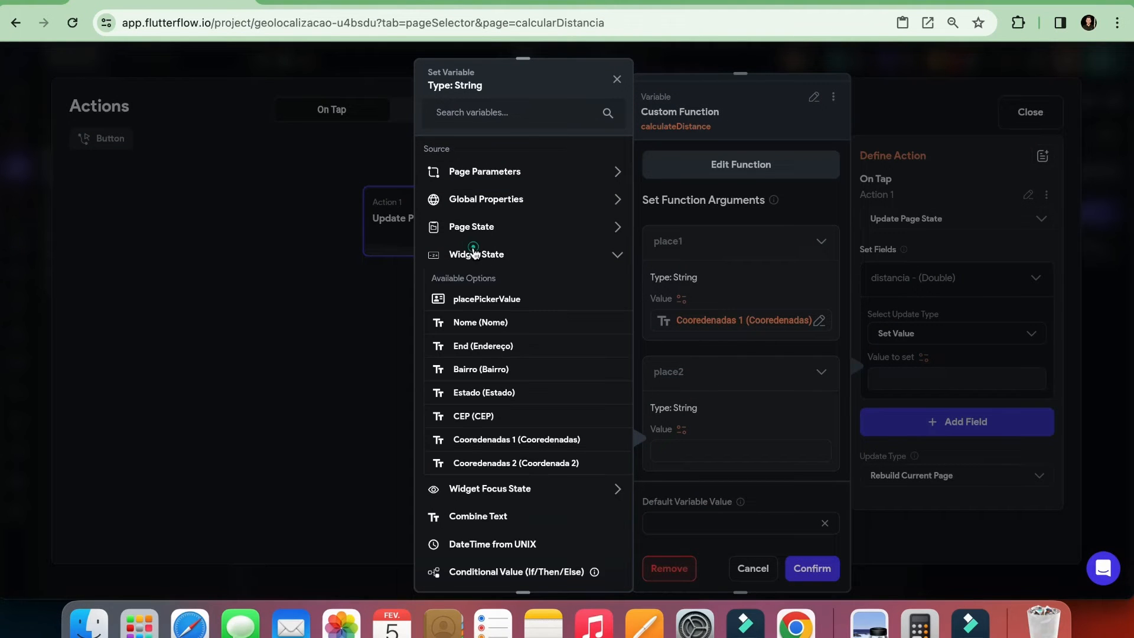
left_click(486, 464)
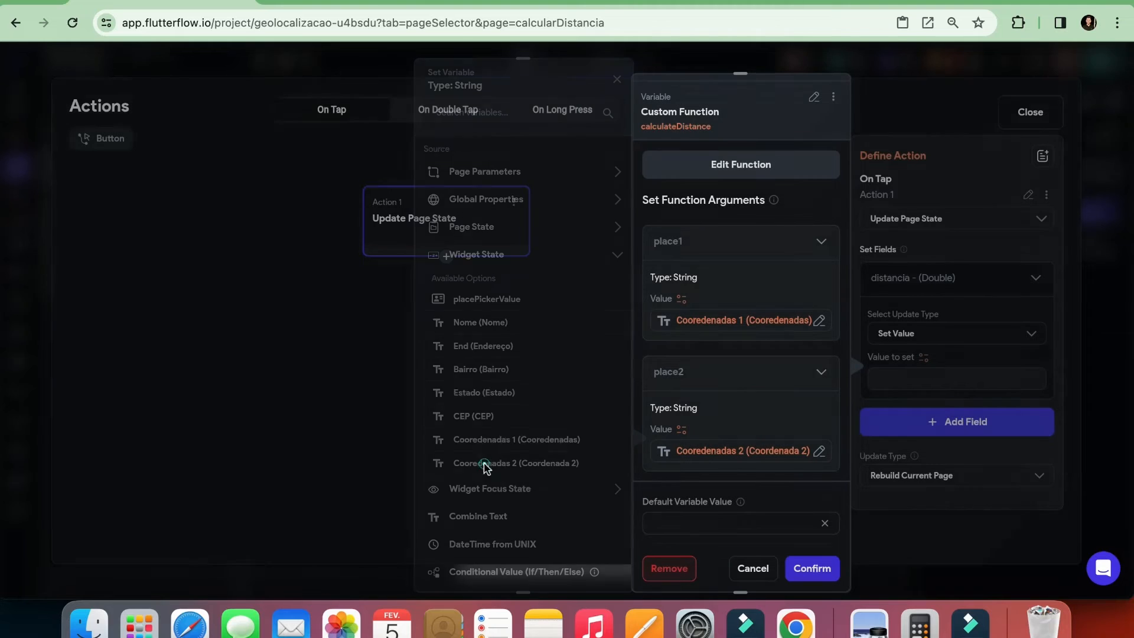
left_click(802, 570)
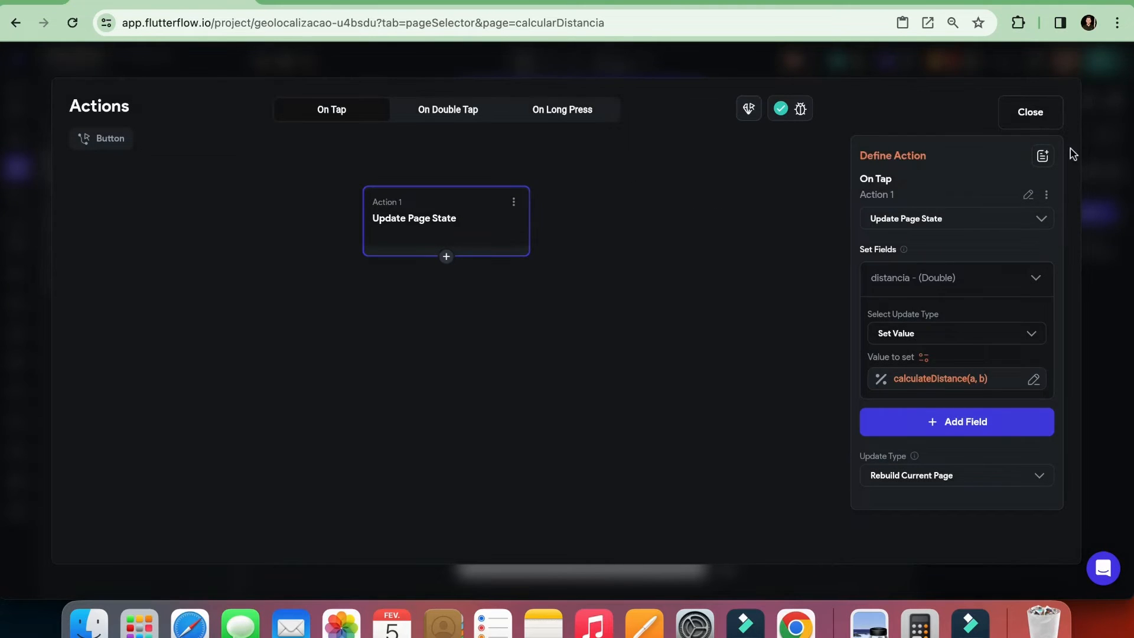
Close the action editor and instantly reload the app in the running test session.
left_click(1030, 115)
left_click(764, 298)
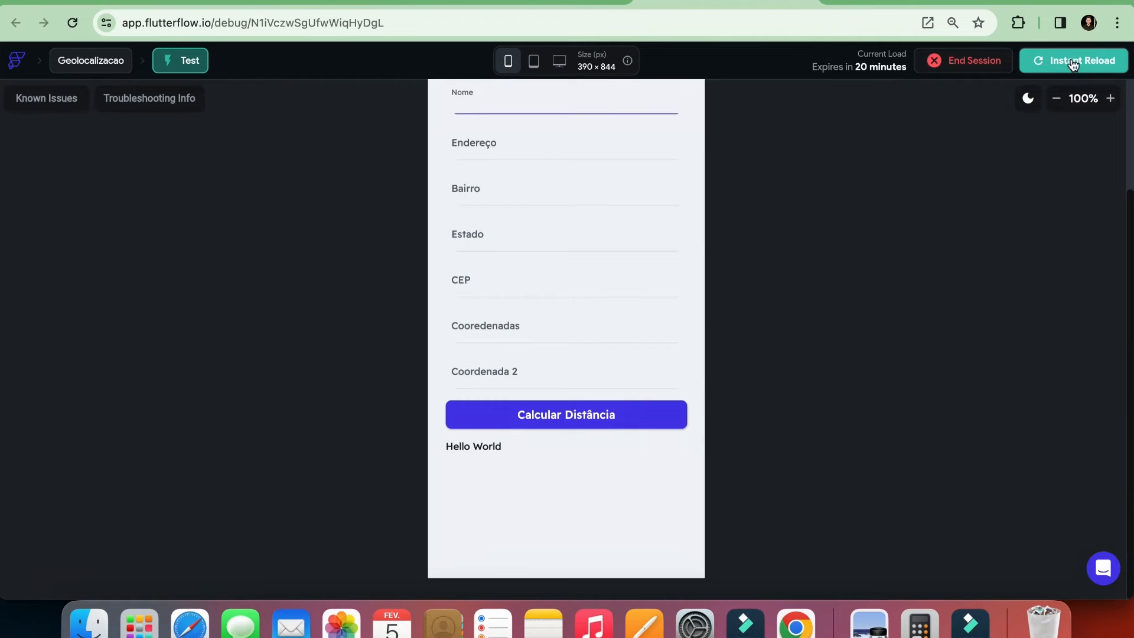
left_click(1077, 69)
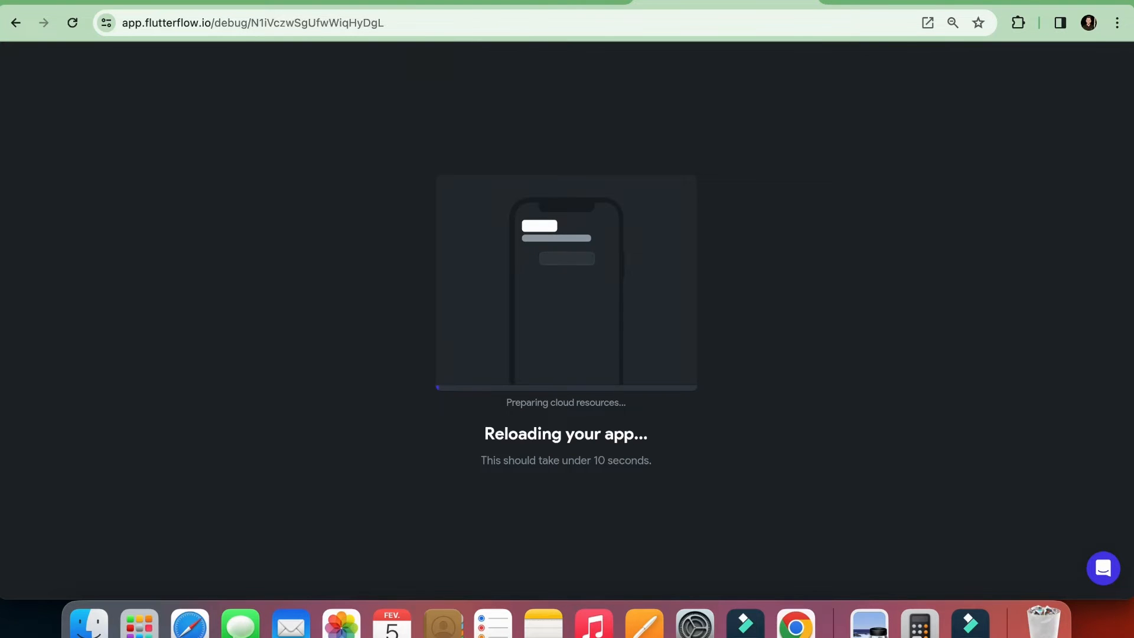
left_click(903, 3)
left_click(899, 21)
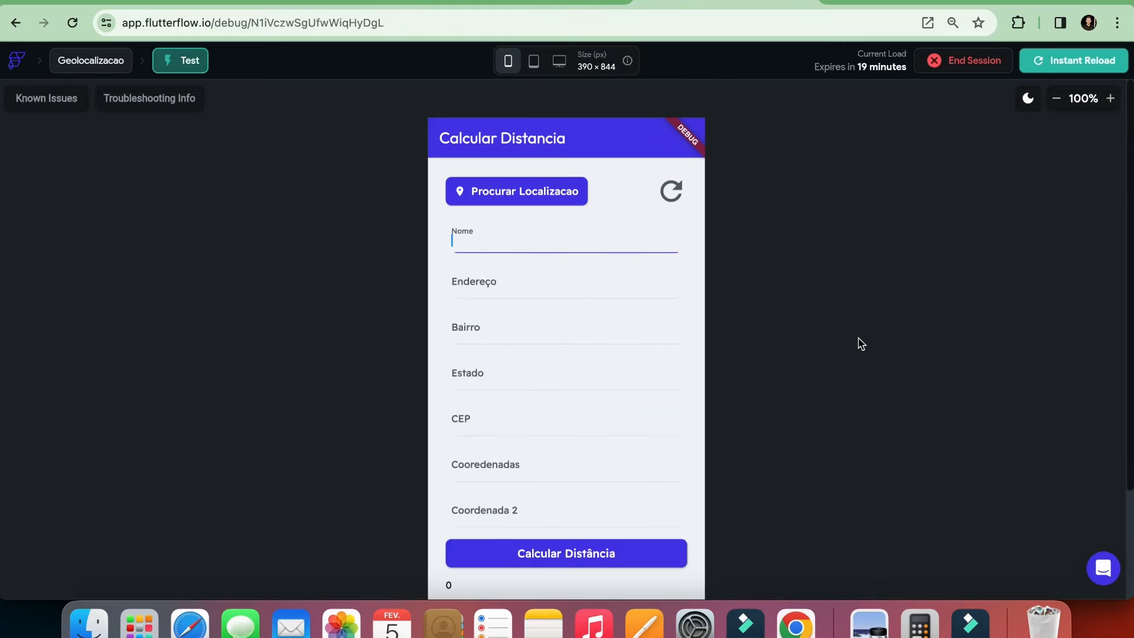
Search the place picker for "museu do olho", choose Museu Oscar Niemeyer - MON in Curitiba and load its details into the form.
left_click(526, 197)
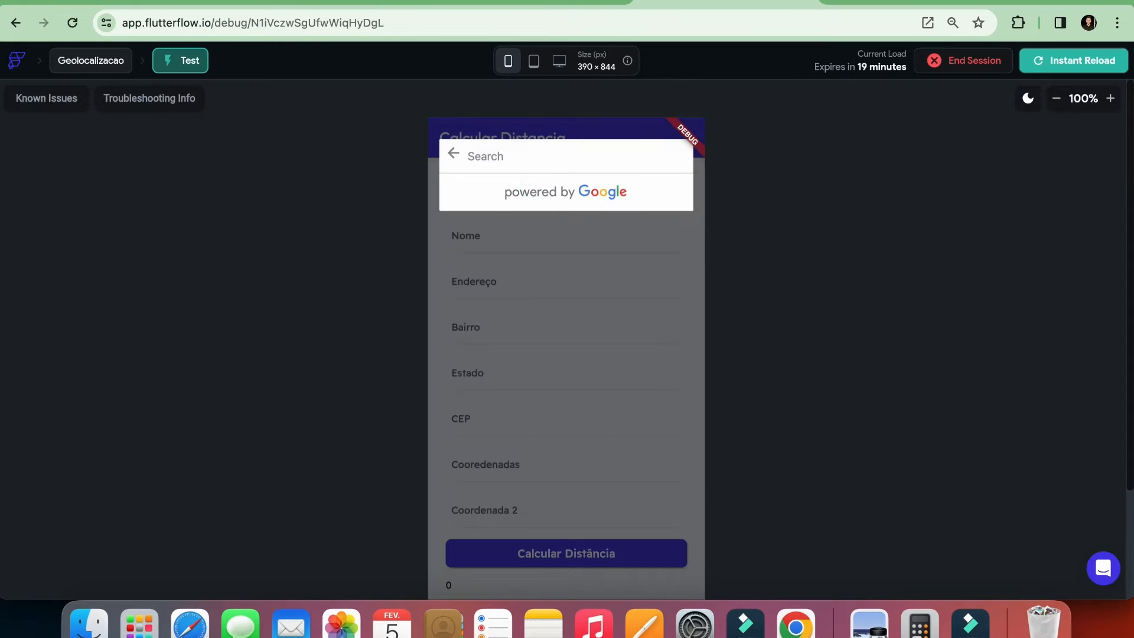
type("museu do olho")
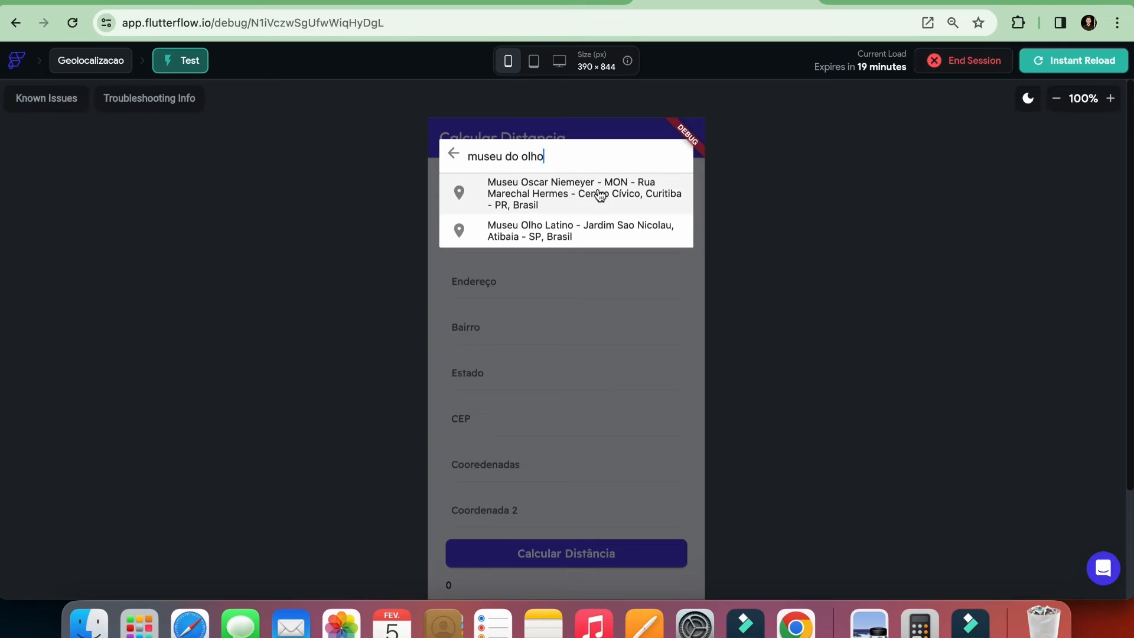
left_click(600, 191)
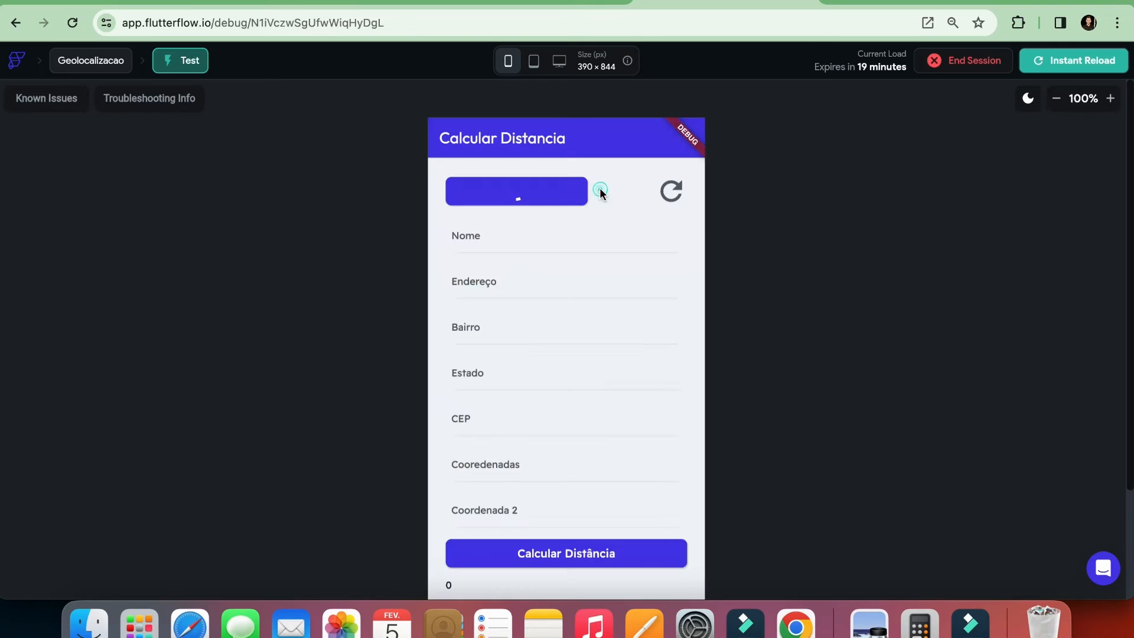
Copy the museum's LatLng from the Cooredenadas field into the Coordenada 2 field.
triple_click(517, 468)
key("super+c")
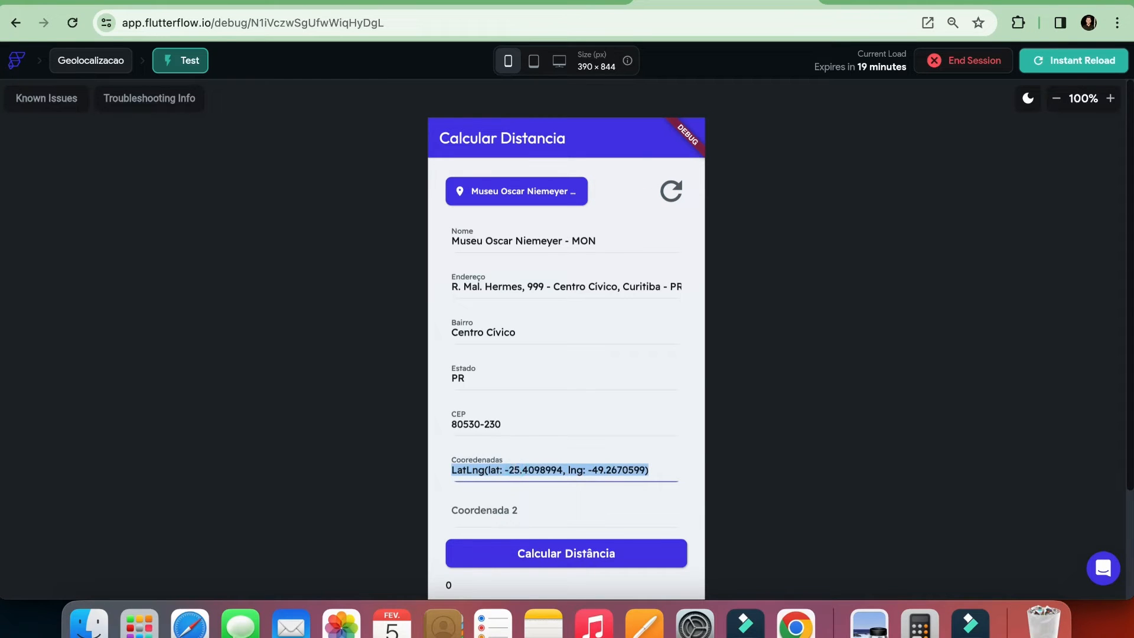
left_click(518, 502)
key("super+v")
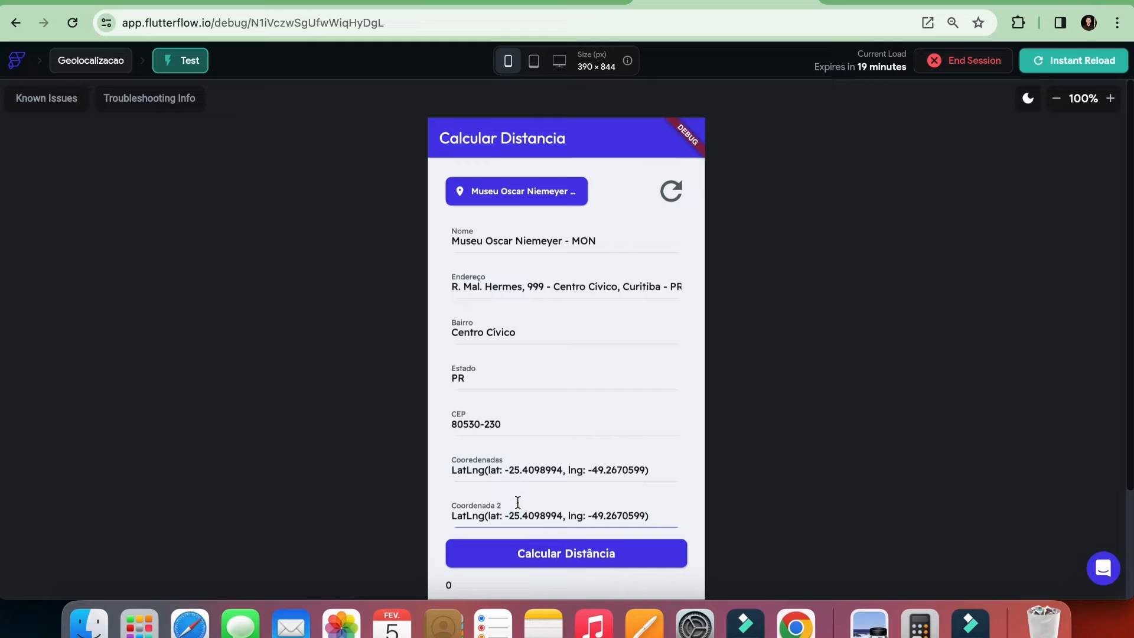
Search the place picker for "praca ozo", choose Praça Osório in Centro, Curitiba, and load its details into the form.
left_click(518, 197)
type("par")
type("ca ozo")
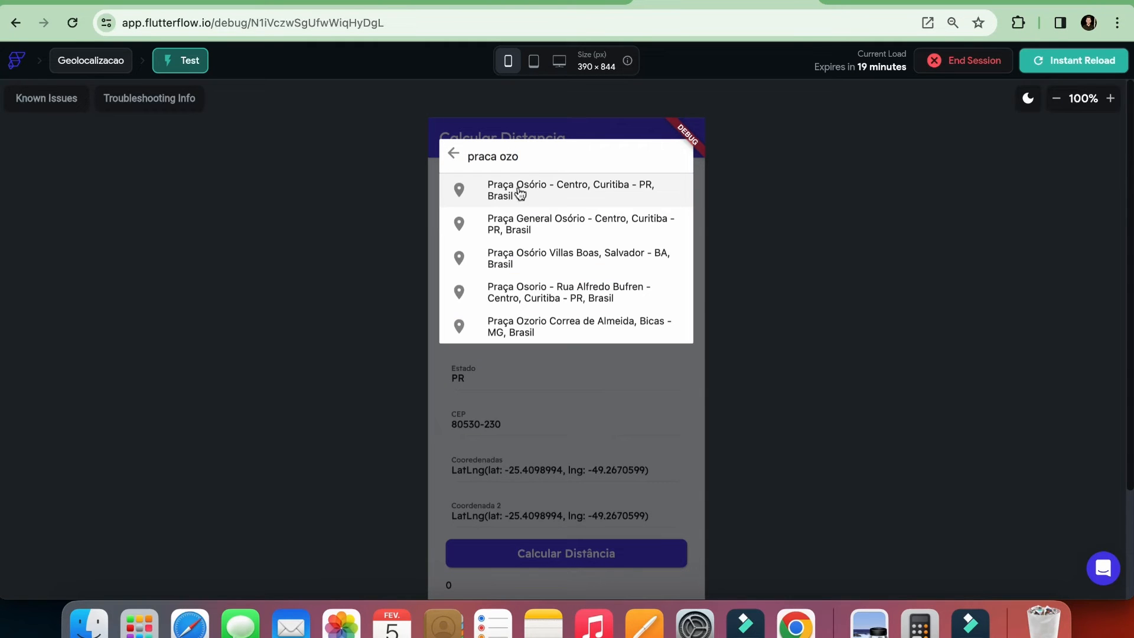
left_click(595, 195)
left_click(665, 194)
Calculate the distance between the two coordinates in the form and inspect the result at 150% preview size.
double_click(534, 470)
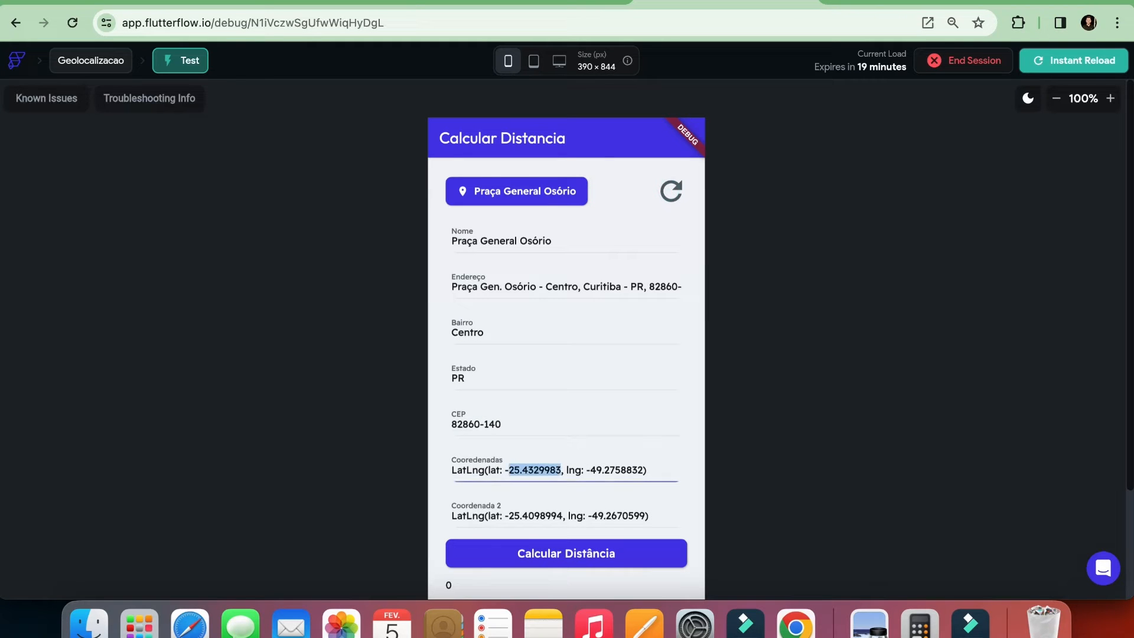
triple_click(537, 469)
scroll(810, 468, "down", 3)
left_click(577, 414)
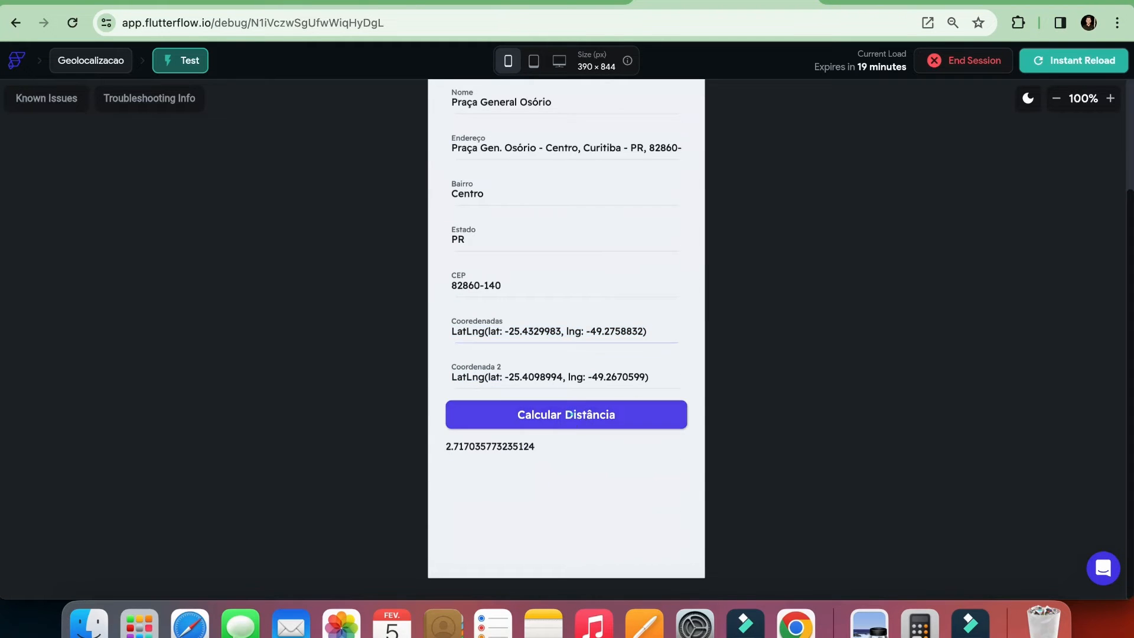
left_click(571, 412)
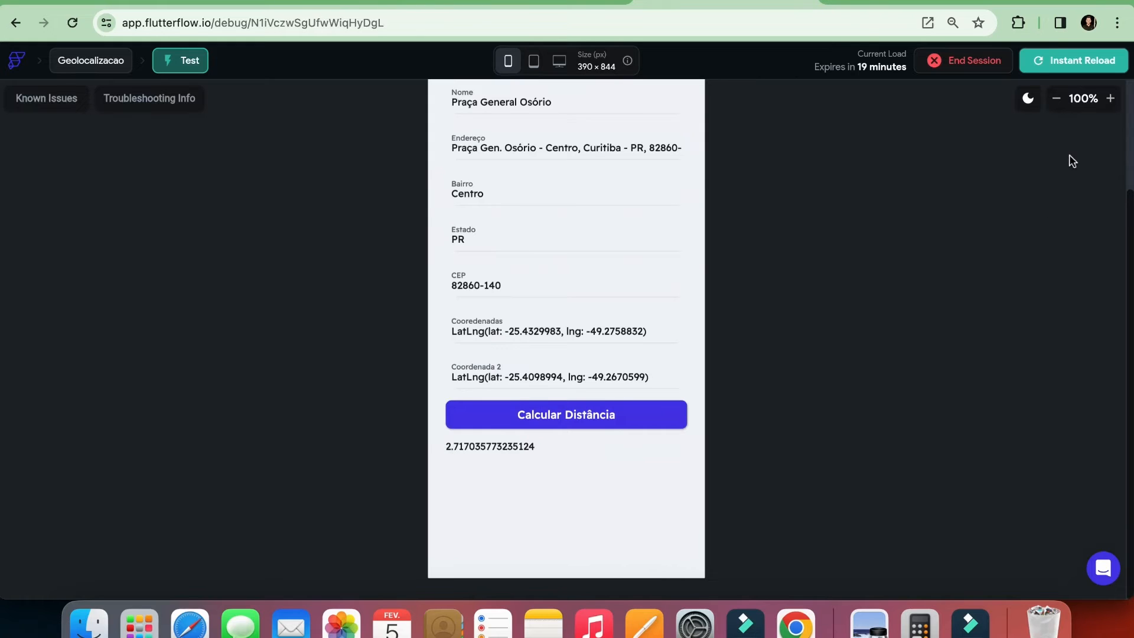
left_click(1111, 98)
left_click(1111, 98)
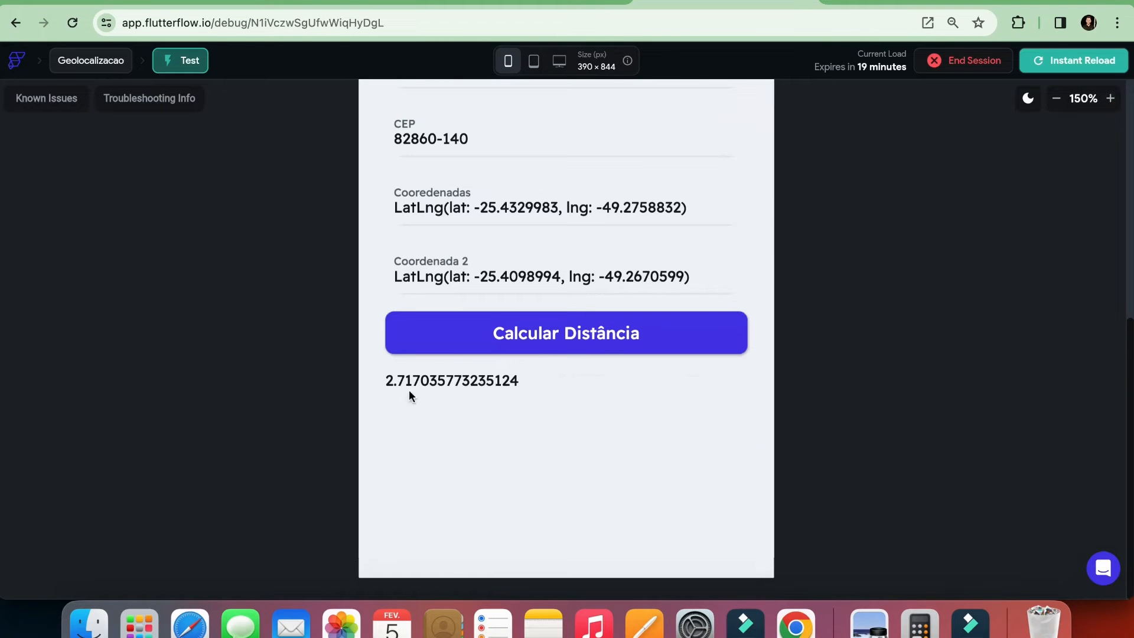
Search the place picker for "estadio maraca", choose the Maracanã stadium and load its details into the form.
scroll(988, 445, "up", 6)
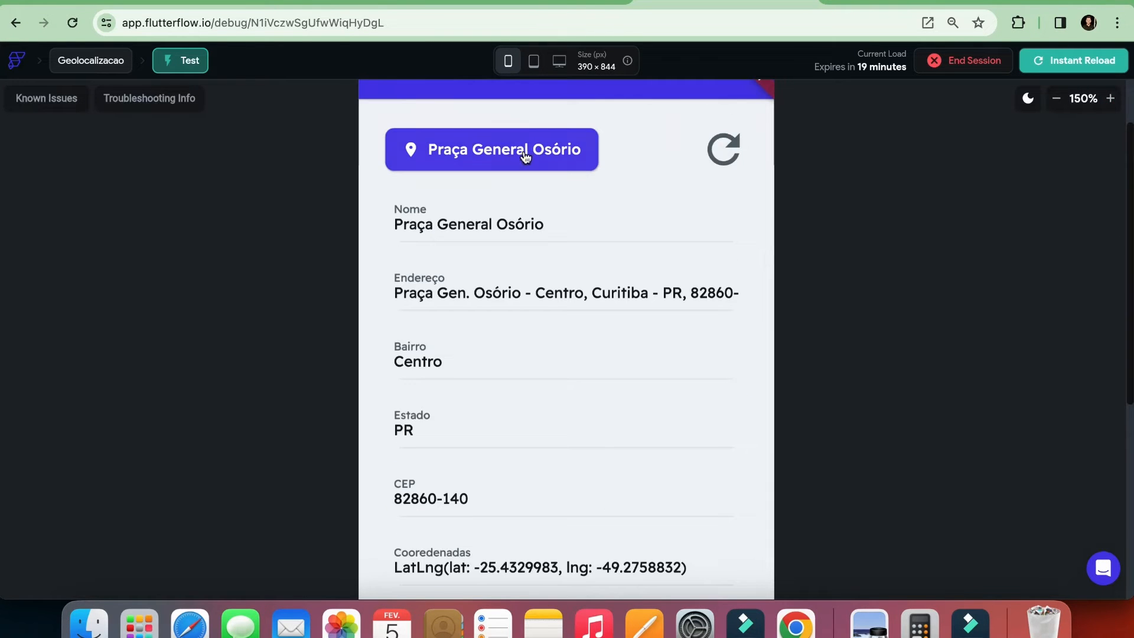
type("rio")
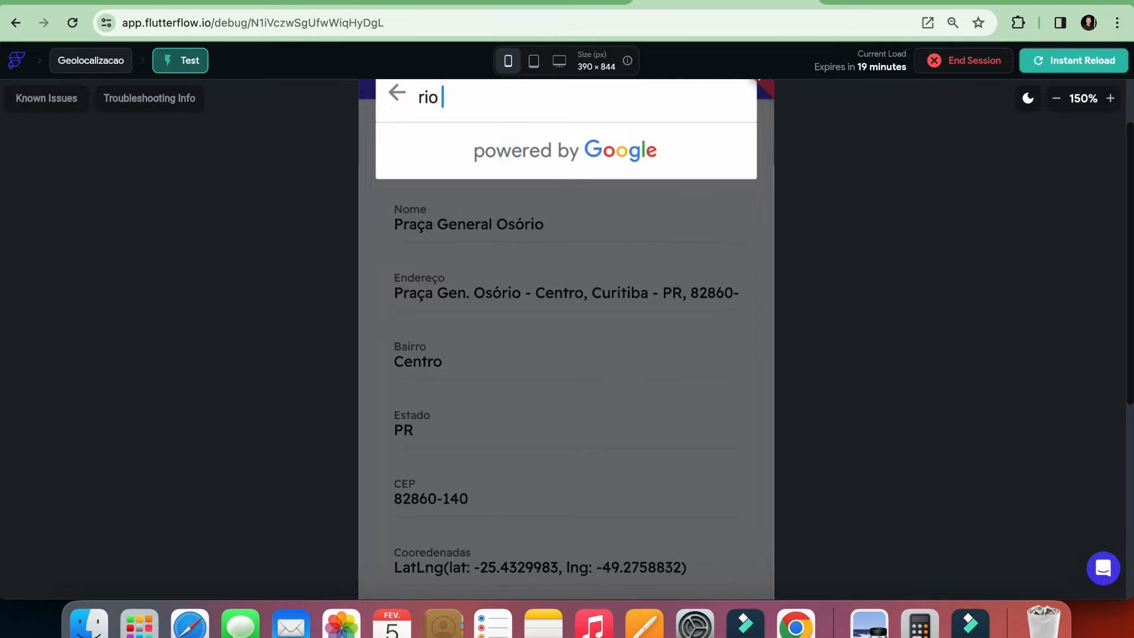
scroll(867, 314, "up", 2)
key("BackSpace")
key("BackSpace")
key("BackSpace")
type("estadio maraca")
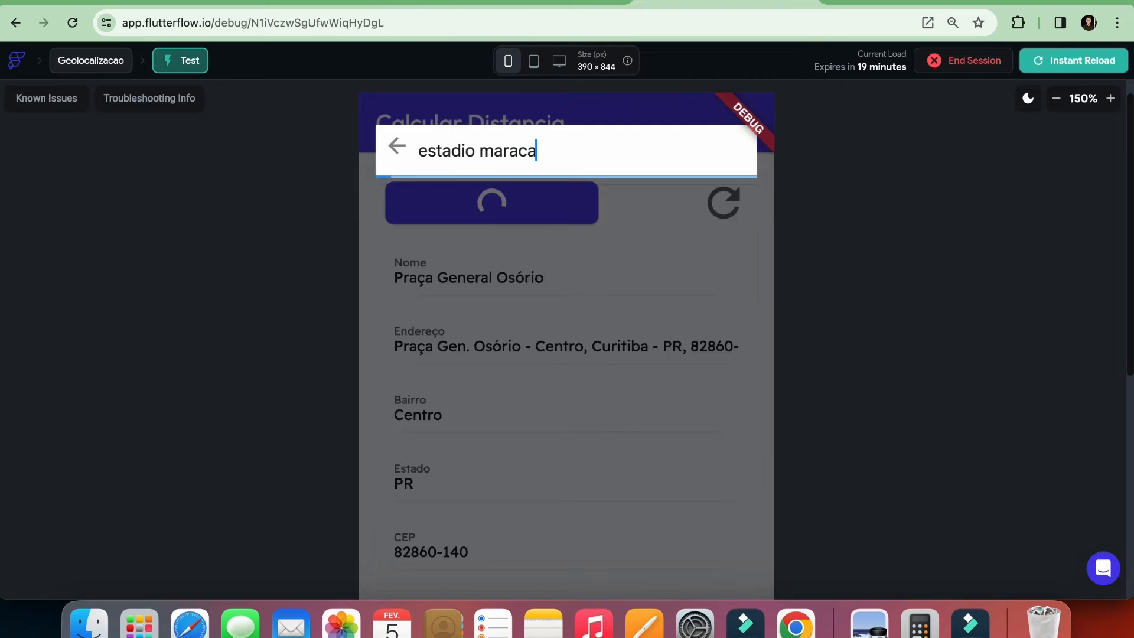
left_click(631, 224)
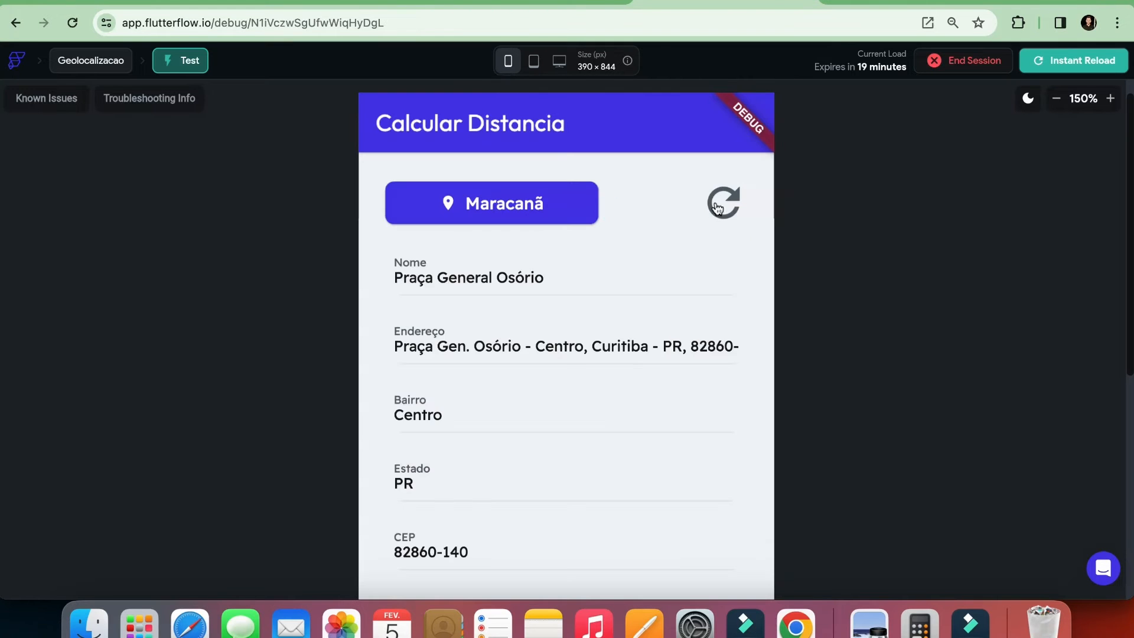
left_click(717, 207)
Replace the Coordenada 2 value with Maracanã's LatLng copied from the Cooredenadas field.
scroll(886, 329, "down", 5)
triple_click(536, 358)
key("super+c")
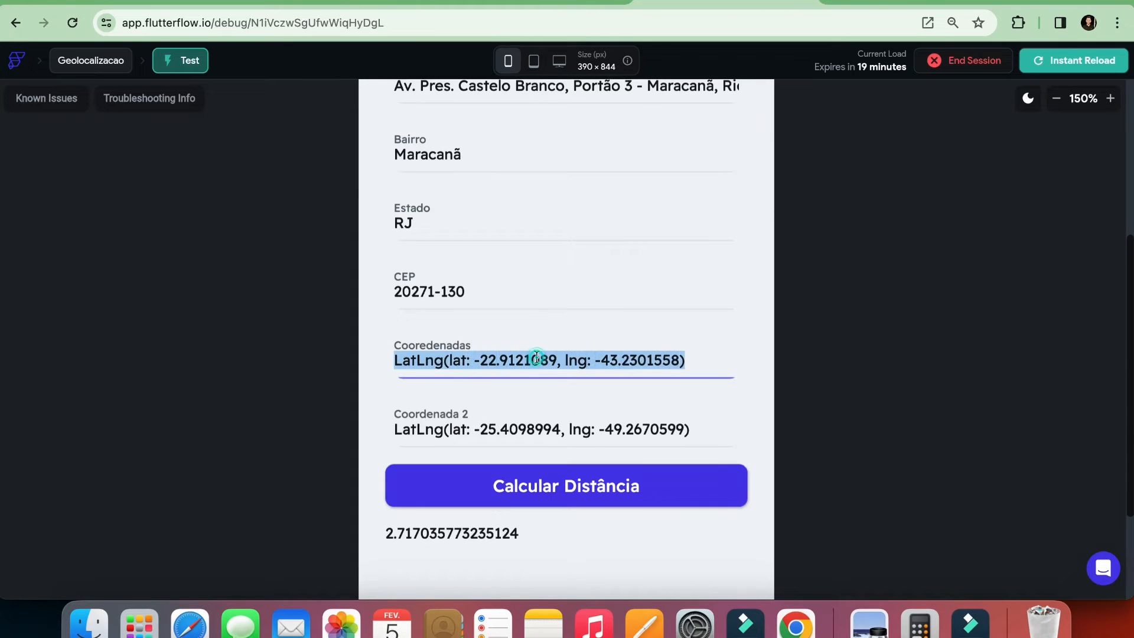
triple_click(542, 430)
key("super+v")
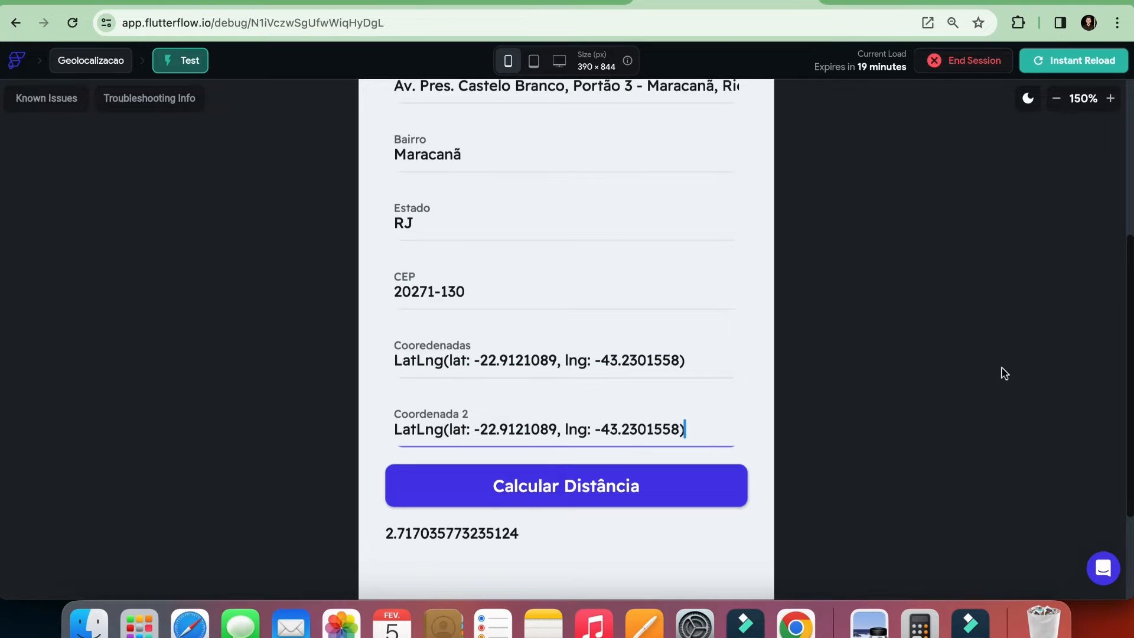
Search the place picker for "estadio do cori", choose Neo Química Arena in Vila Carmosina, São Paulo, and load its details into the form.
scroll(992, 372, "up", 6)
left_click(494, 221)
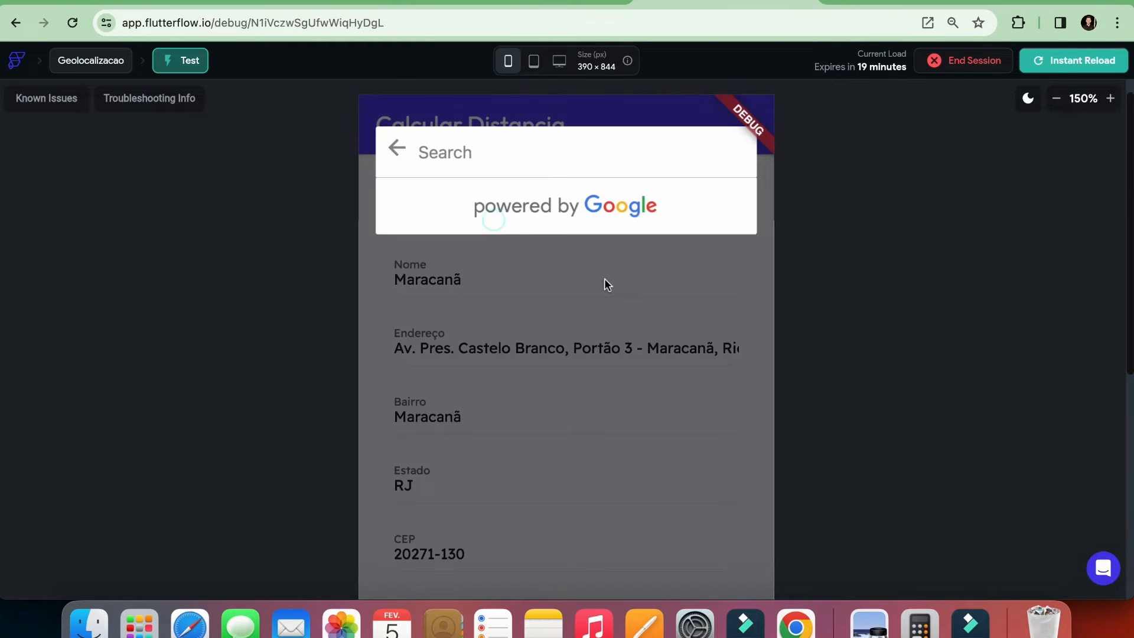
type("estadio")
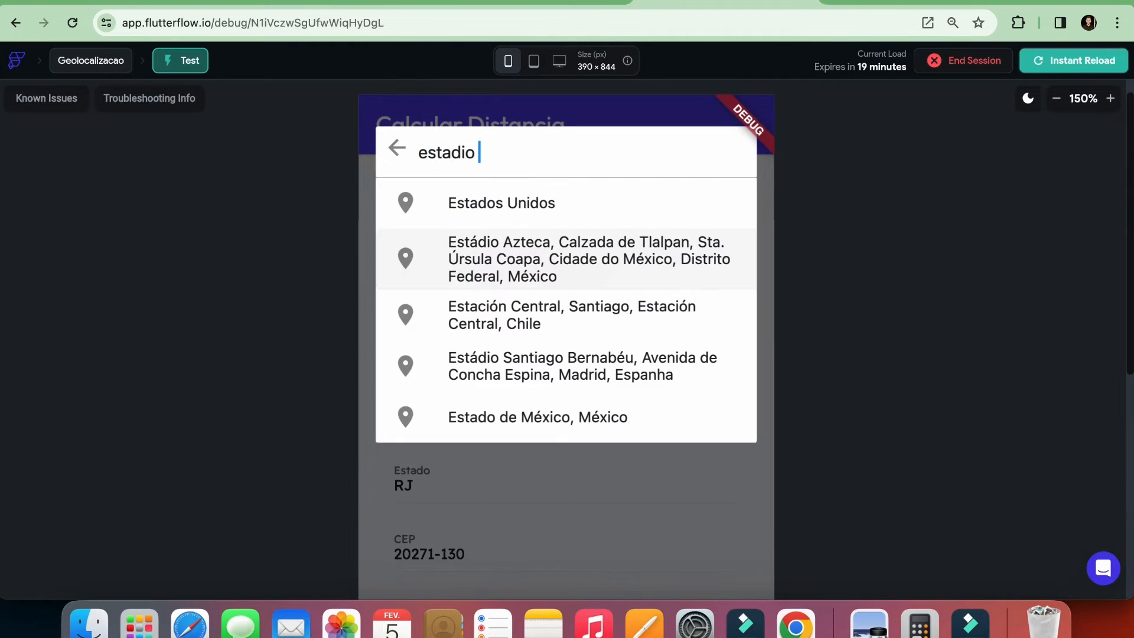
type(" do cori")
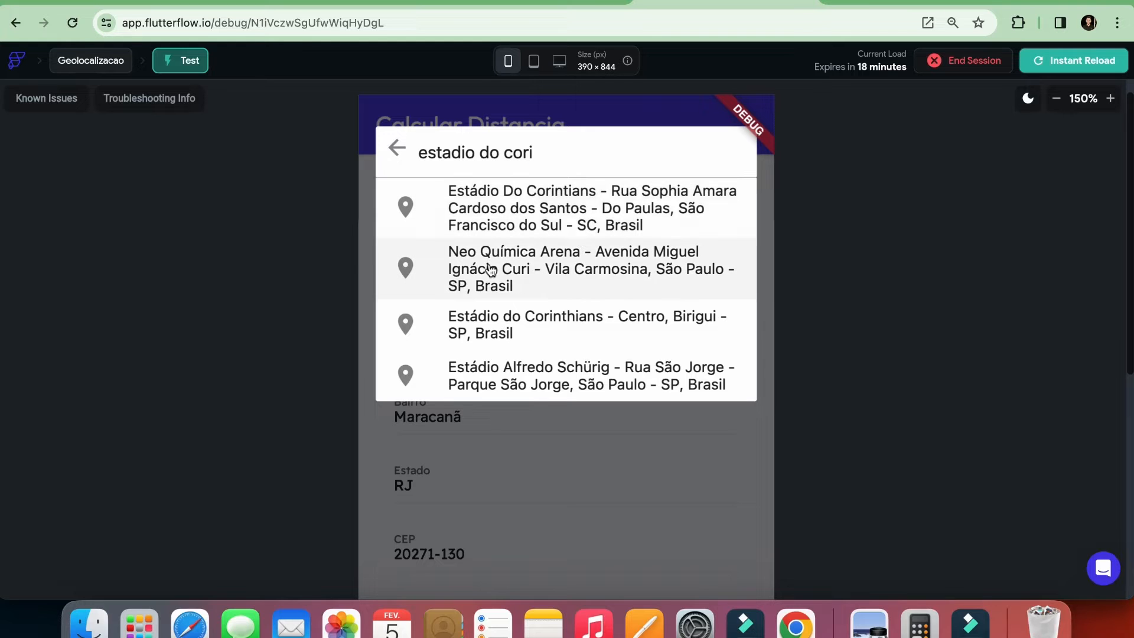
left_click(604, 268)
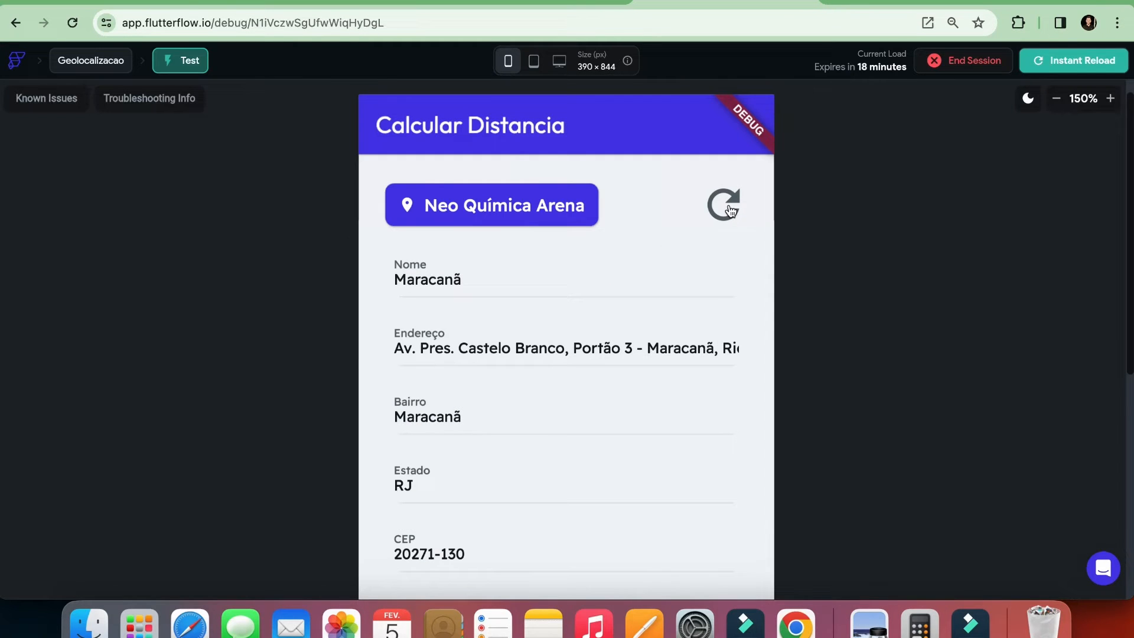
left_click(731, 212)
Calculate the distance between the Neo Química Arena and Maracanã coordinates, and return the preview size to 100%.
scroll(880, 307, "down", 5)
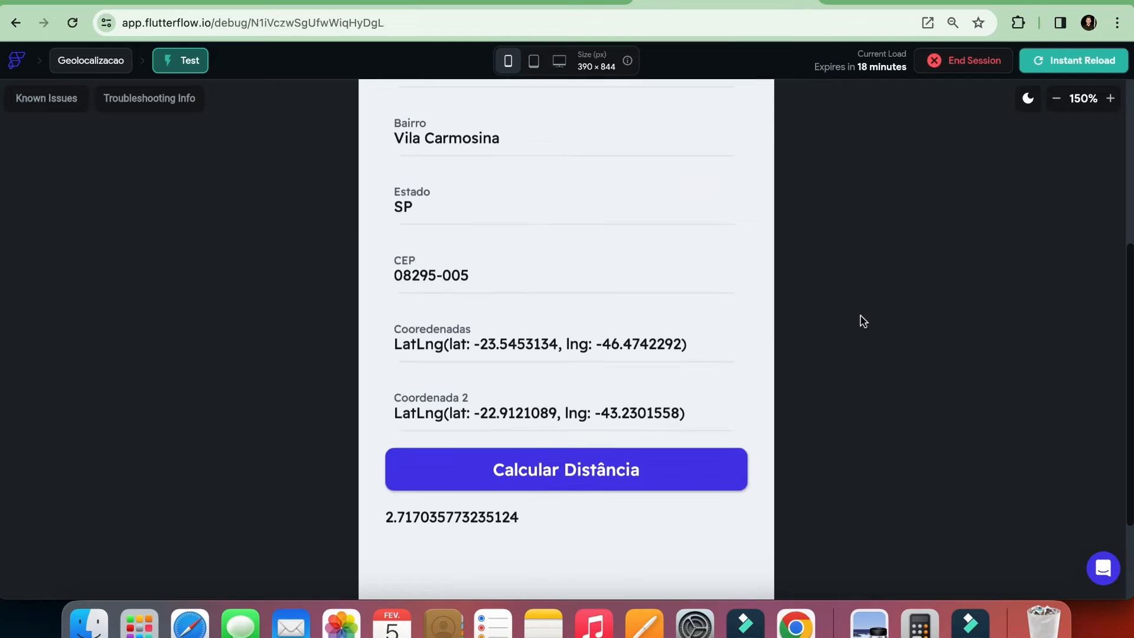
triple_click(463, 343)
triple_click(466, 412)
double_click(470, 350)
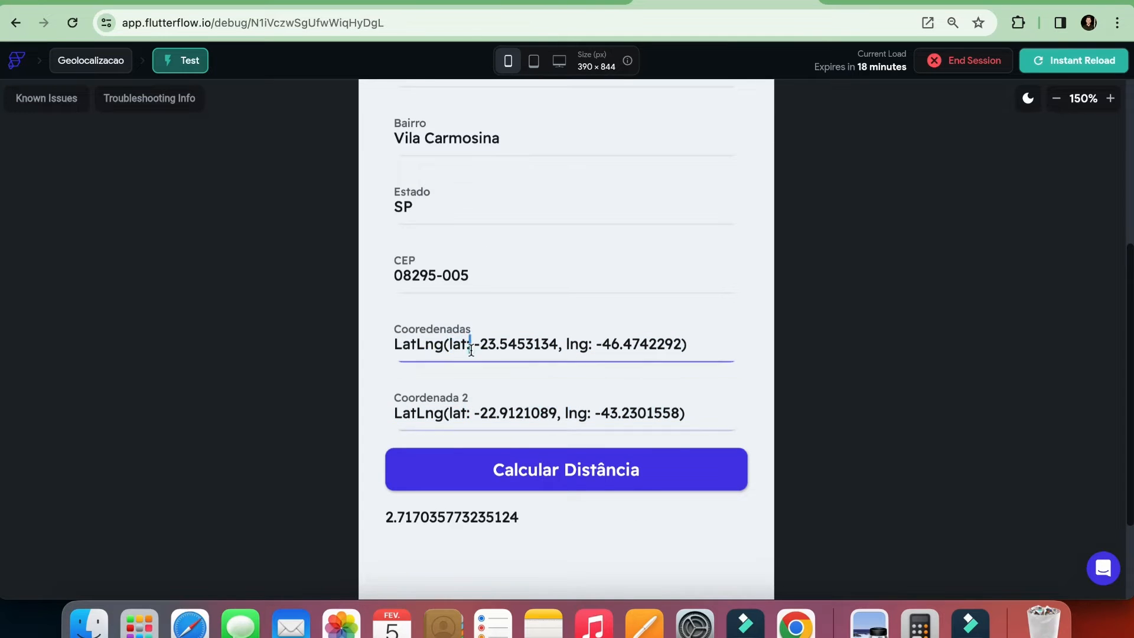
scroll(842, 405, "down", 3)
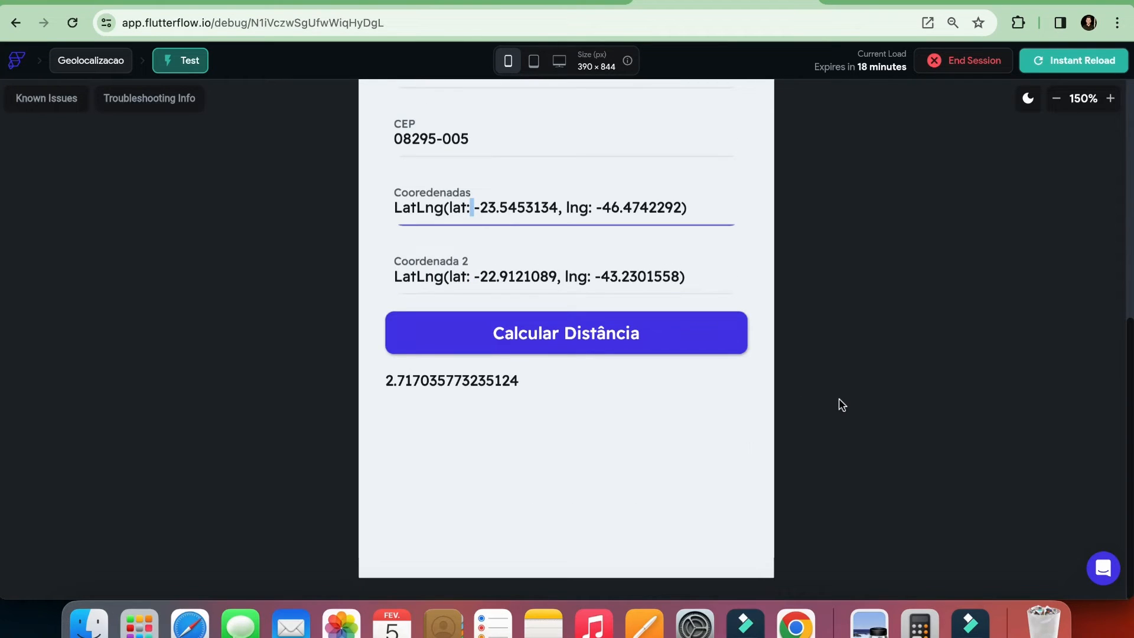
left_click(608, 348)
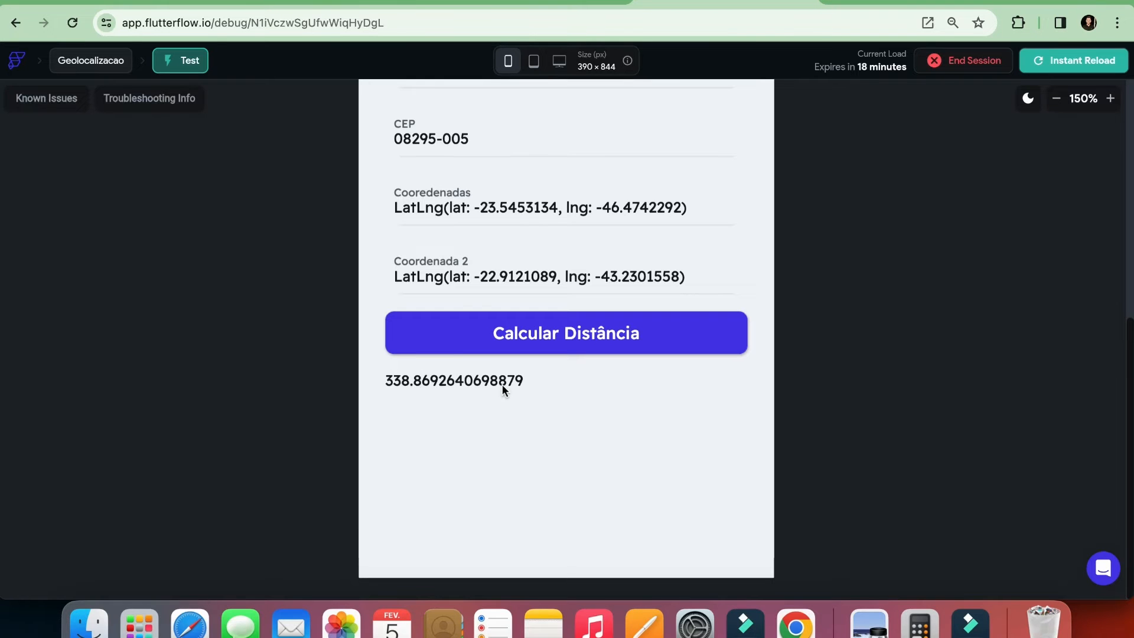
left_click(1058, 101)
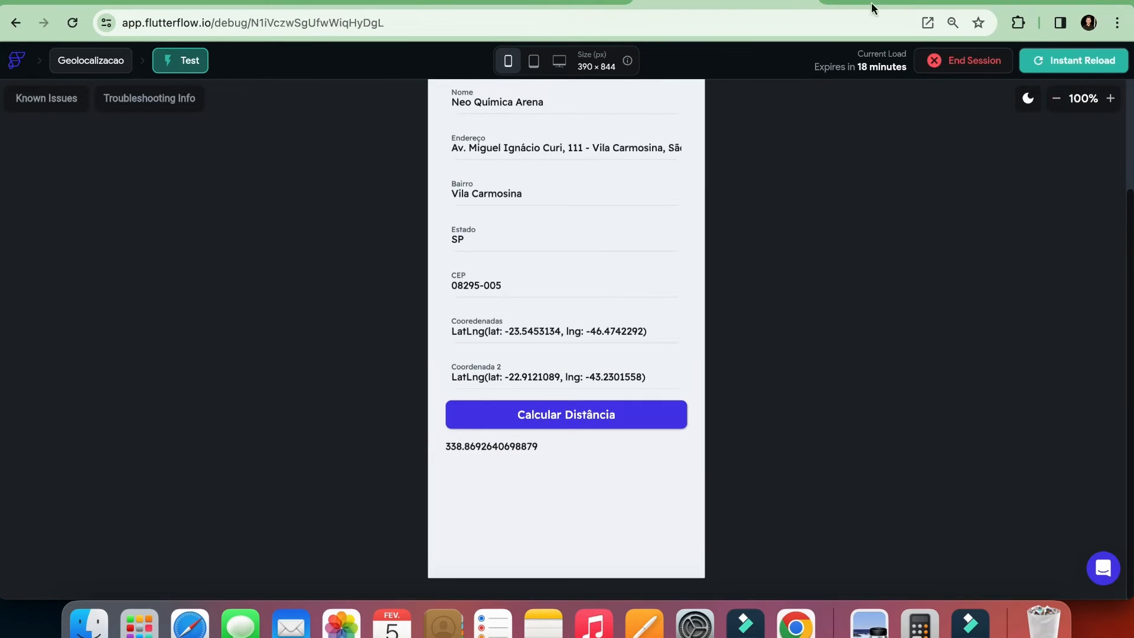
Switch to ChatGPT, review the Data7 Apps IA answer for the distance function, and start a new chat with the standard ChatGPT 4.
left_click(892, 2)
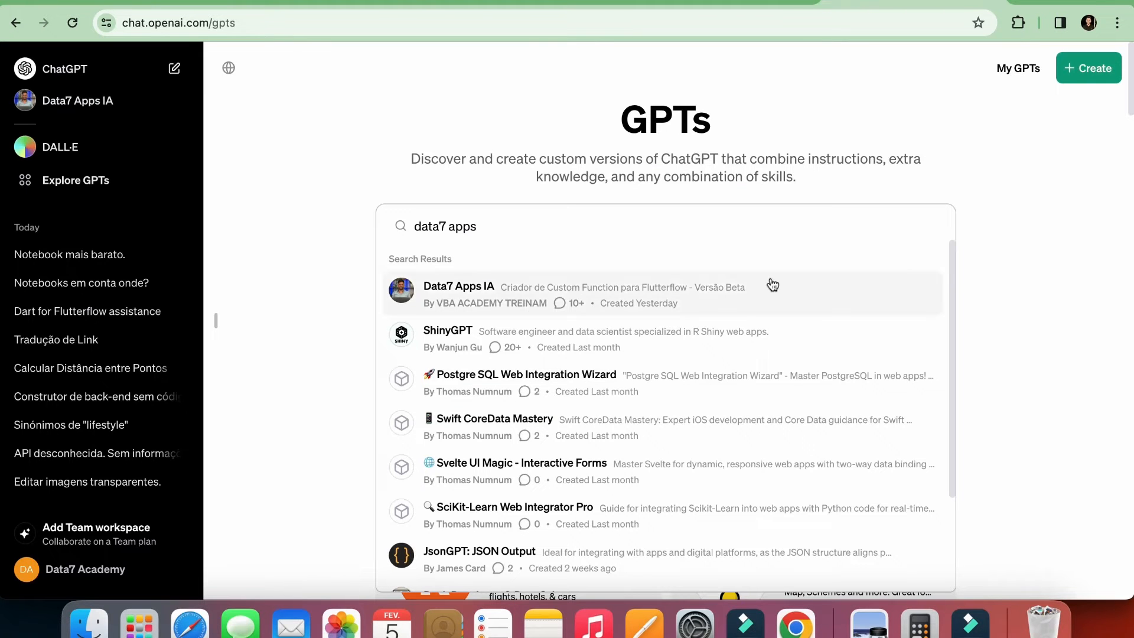
left_click(369, 5)
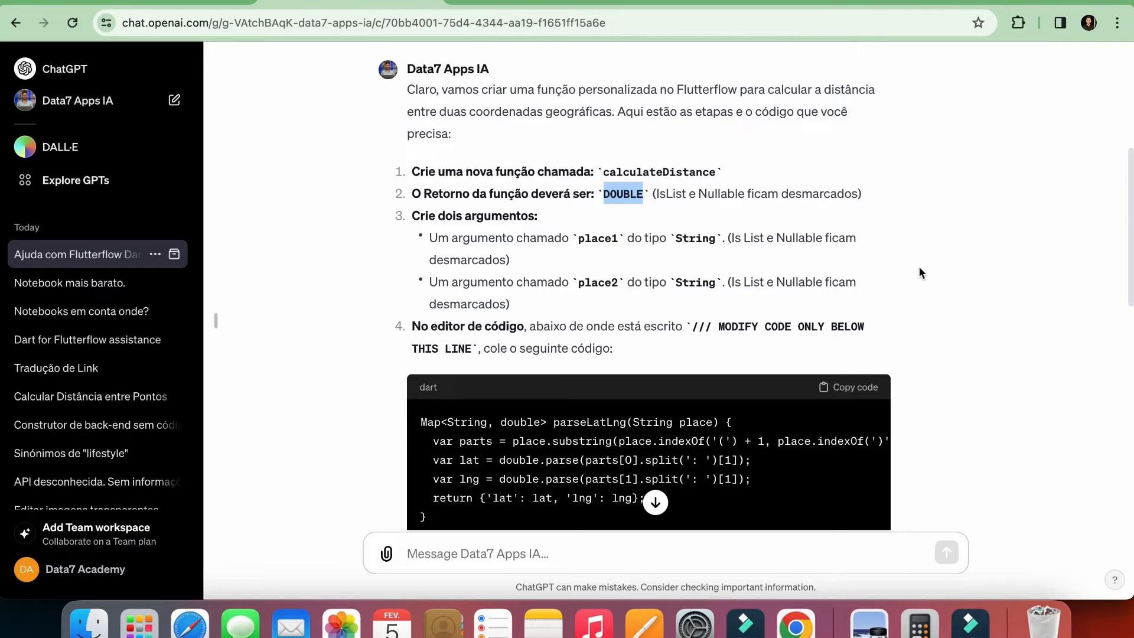
scroll(919, 268, "down", 1)
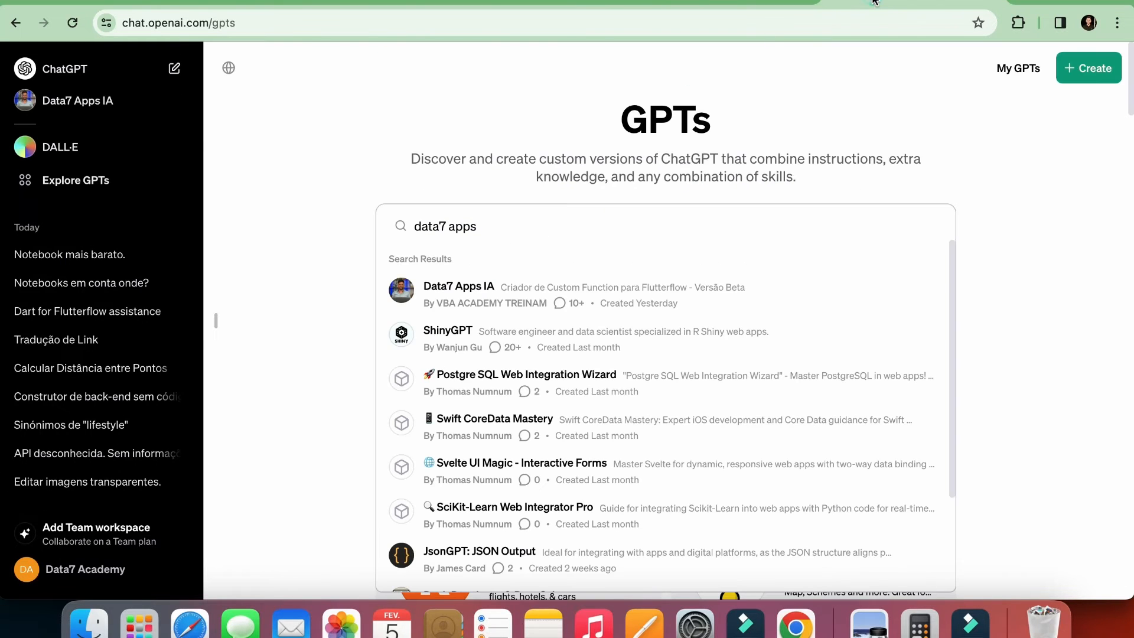
left_click(81, 76)
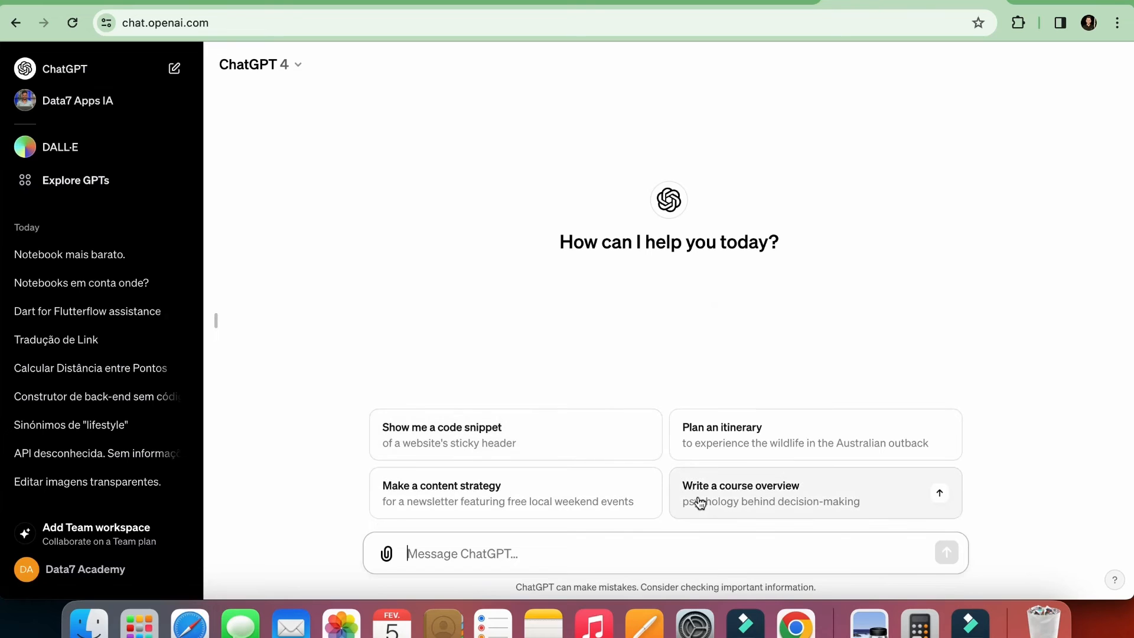
type("cie")
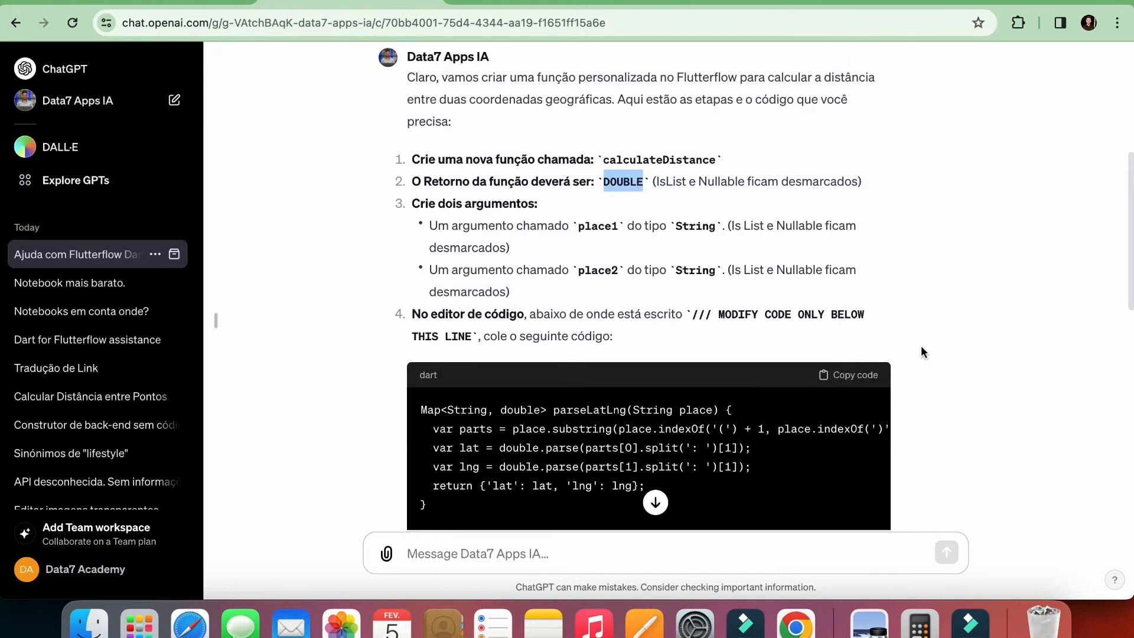
Copy the distance-function prompt from the Data7 Apps IA conversation into the new ChatGPT message, append "em dart para flutterflow" and send it.
scroll(921, 345, "up", 5)
left_click_drag(408, 330, 965, 362)
key("super+c")
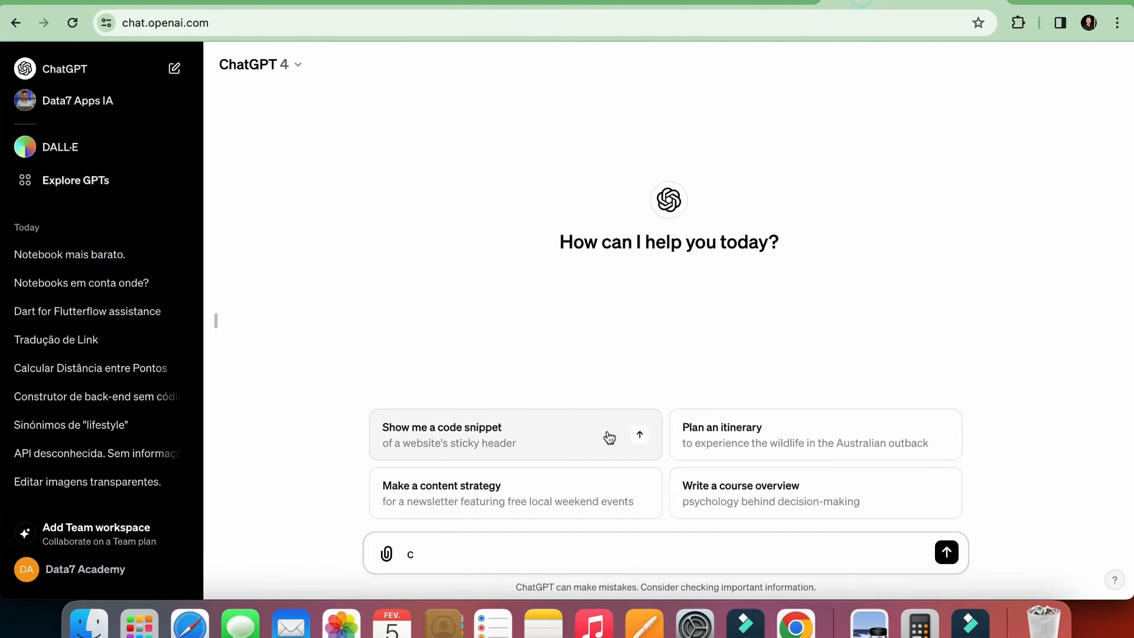
key("BackSpace")
key("super+v")
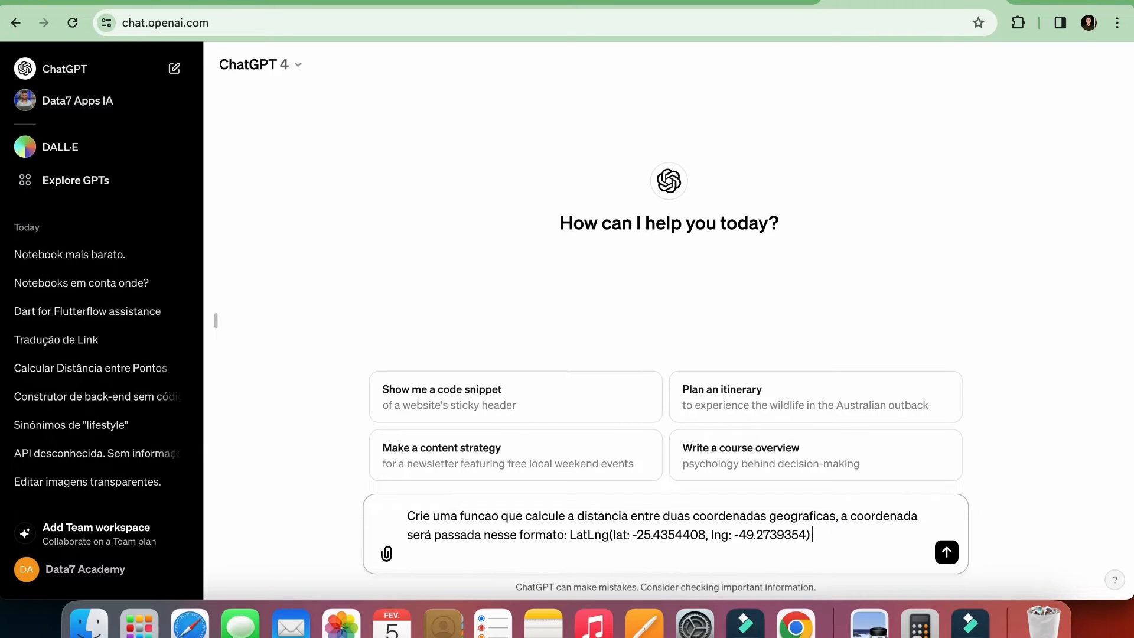
type("em dart para flutterflow")
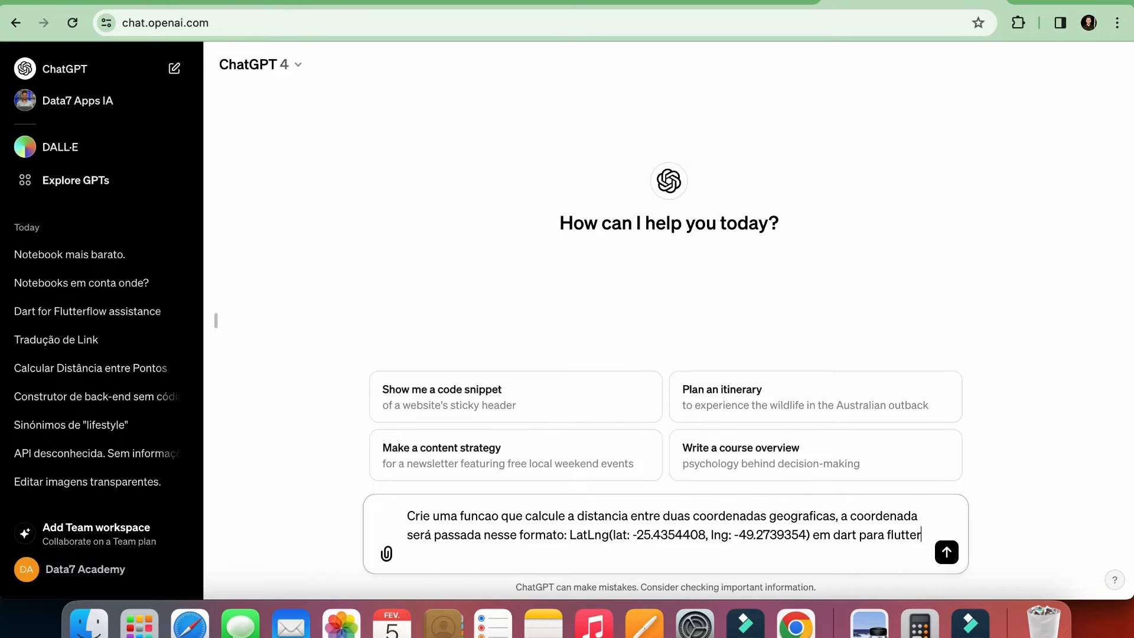
key("Return")
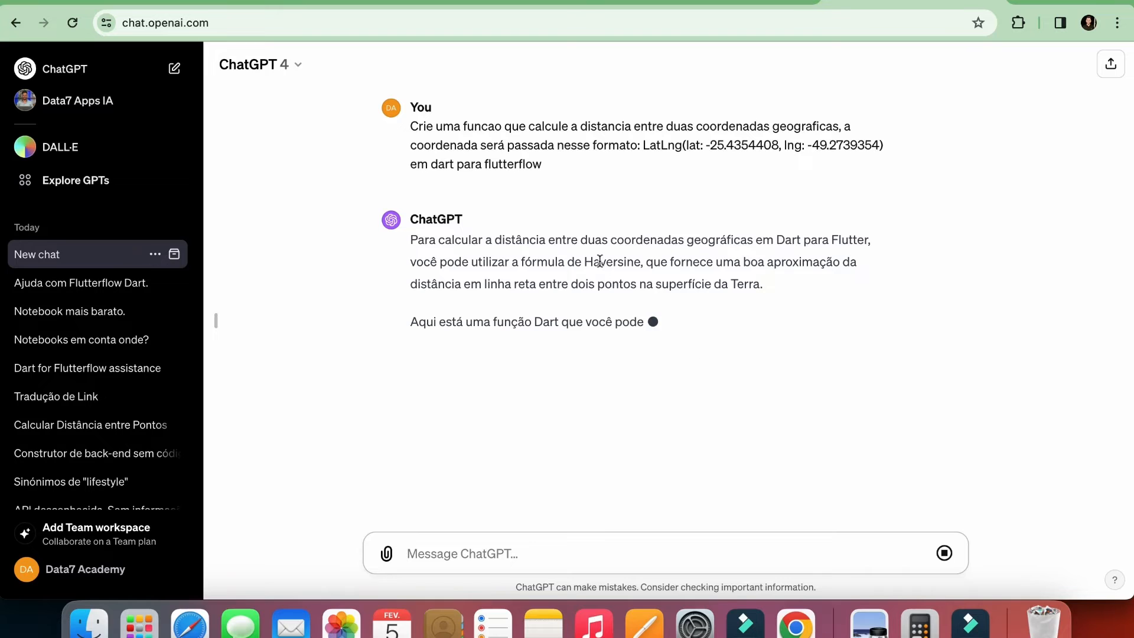
Examine the Haversine explanation and the Dart code that standard ChatGPT generates for the distance function.
double_click(602, 263)
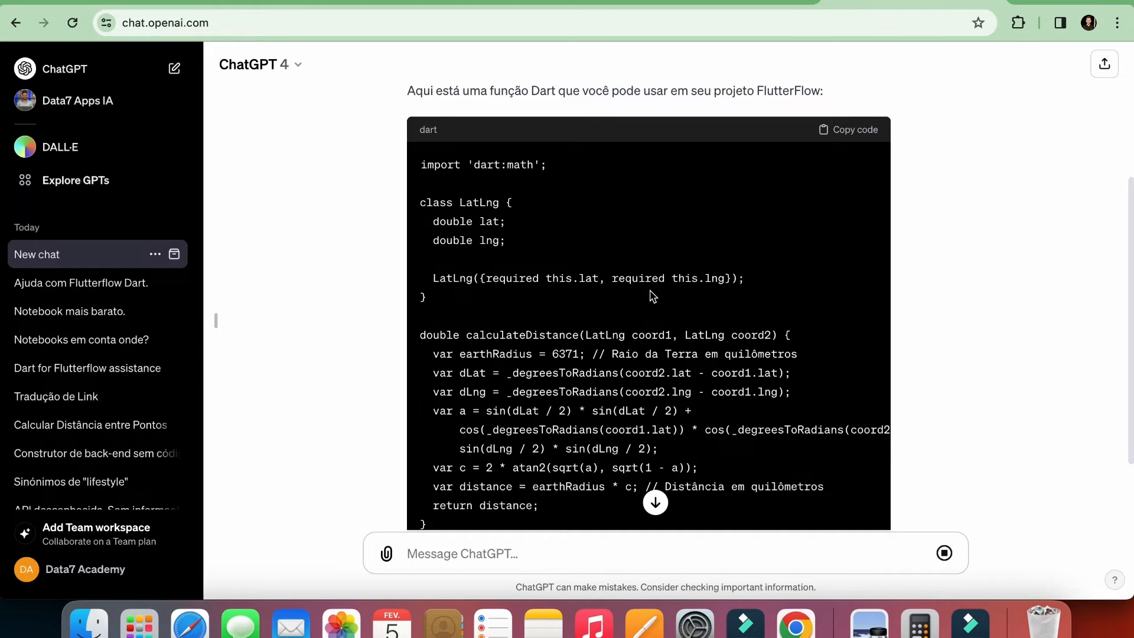
scroll(732, 316, "down", 2)
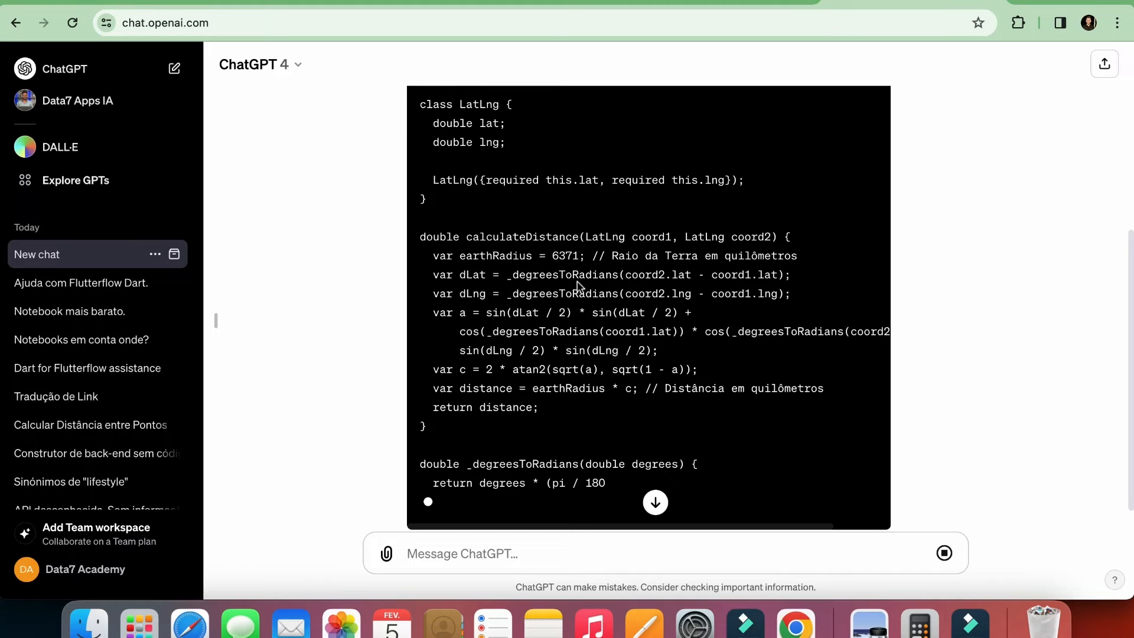
scroll(610, 294, "down", 1)
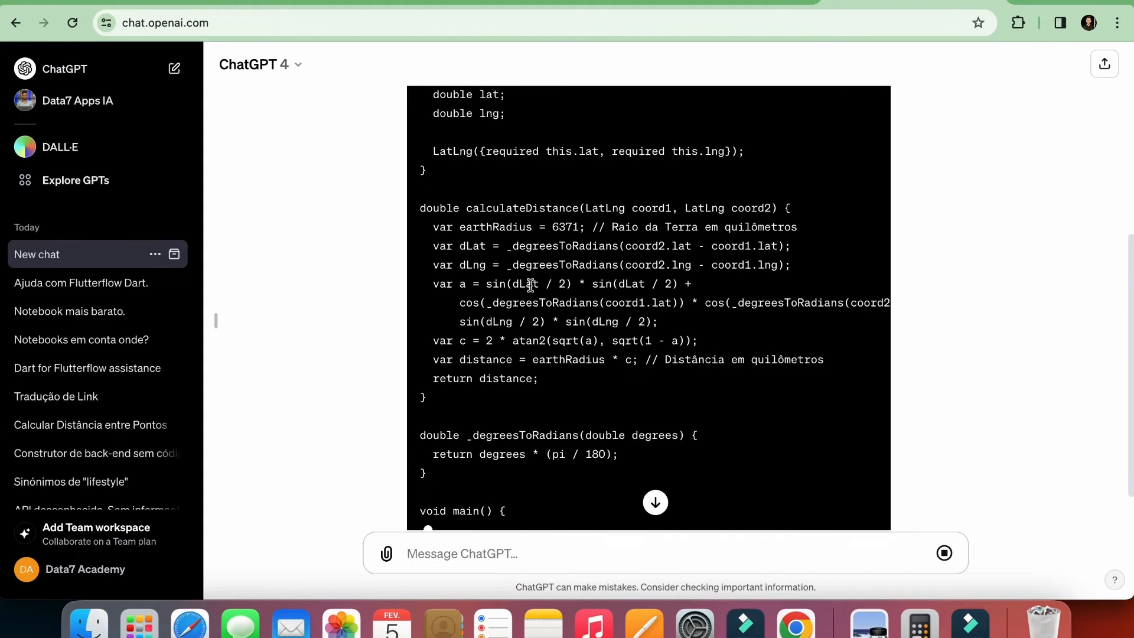
scroll(602, 343, "down", 3)
scroll(650, 384, "up", 8)
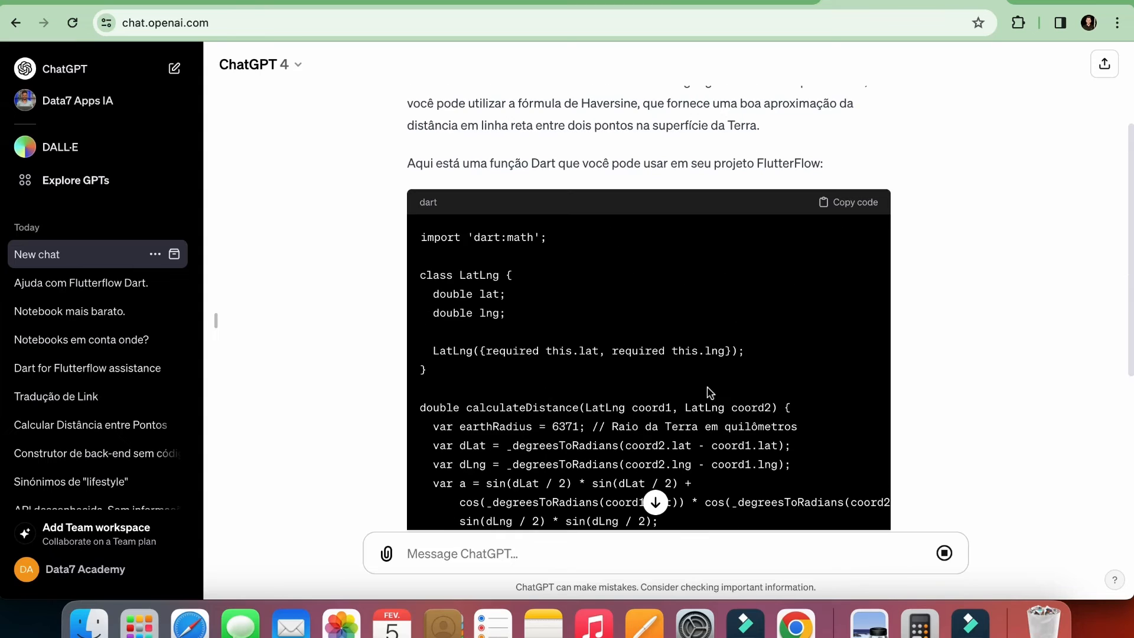
scroll(712, 403, "down", 1)
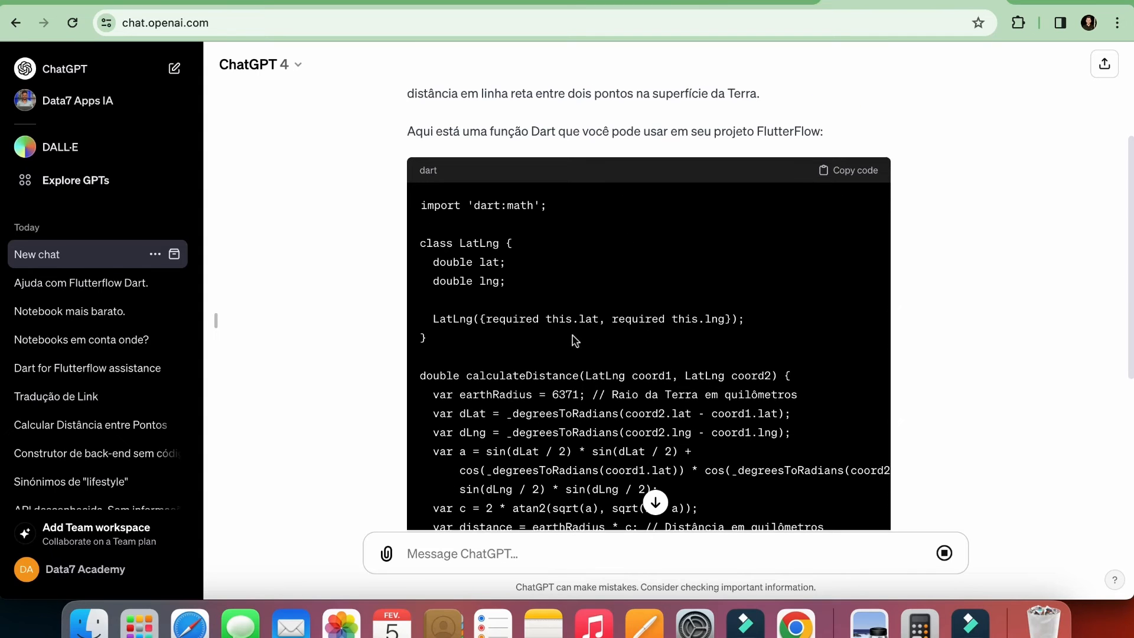
scroll(694, 407, "down", 2)
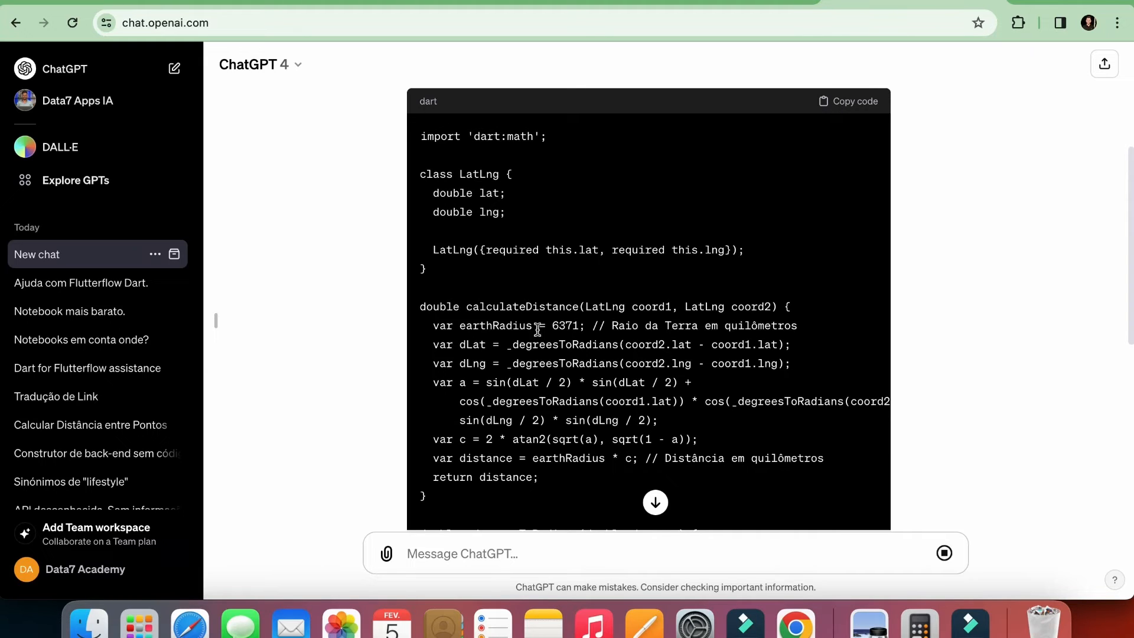
Inspect the generated LatLng class and the calculateDistance parameters, comparing them with the coordinate format given in the prompt.
left_click_drag(420, 172, 445, 277)
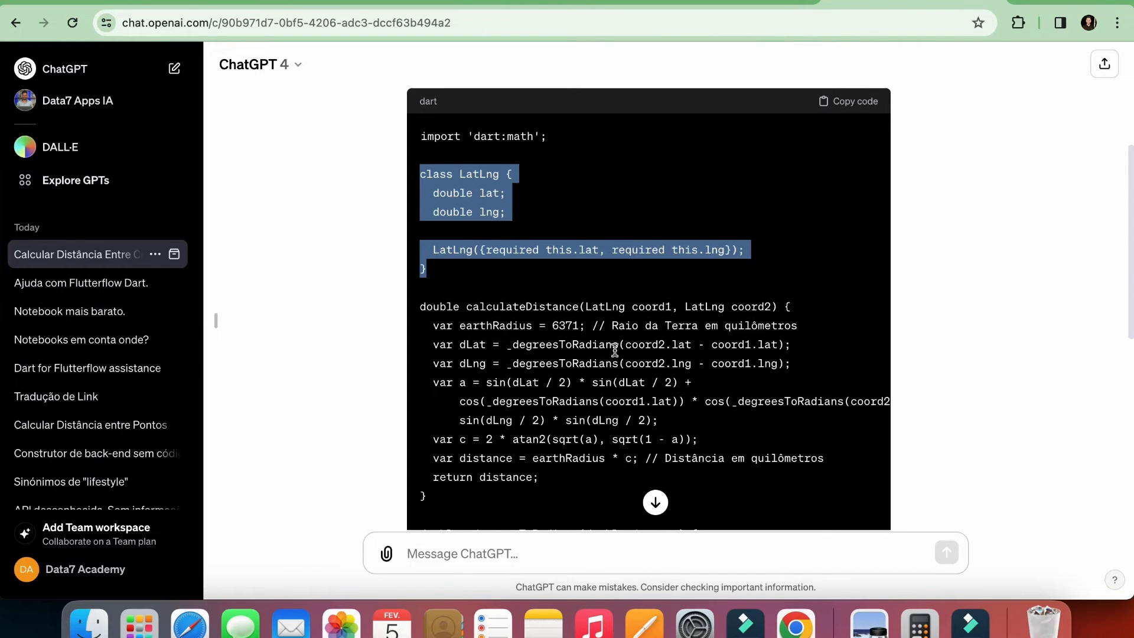
scroll(614, 349, "down", 1)
double_click(585, 277)
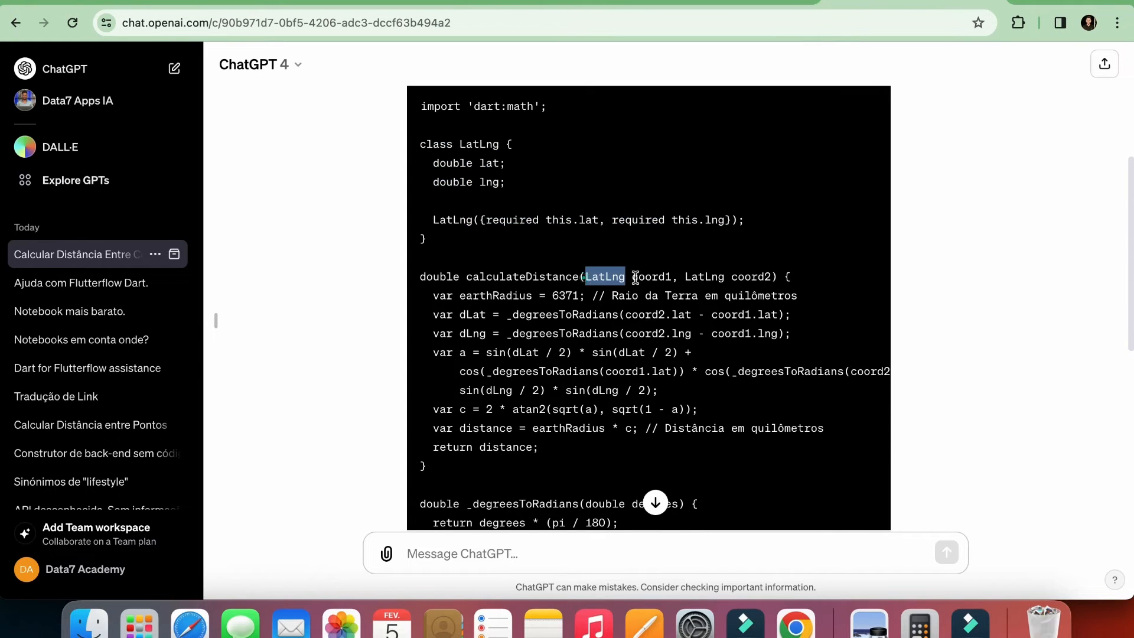
triple_click(636, 276)
left_click(598, 277)
double_click(595, 277)
double_click(641, 277)
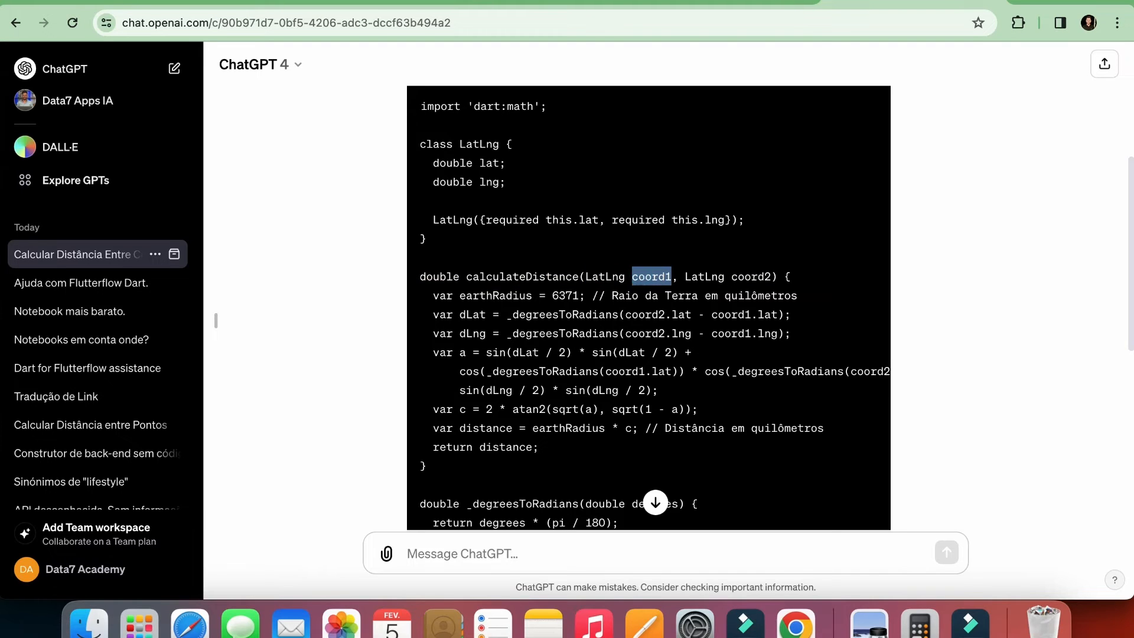
triple_click(461, 163)
double_click(461, 163)
double_click(490, 163)
left_click(489, 189)
scroll(676, 317, "up", 5)
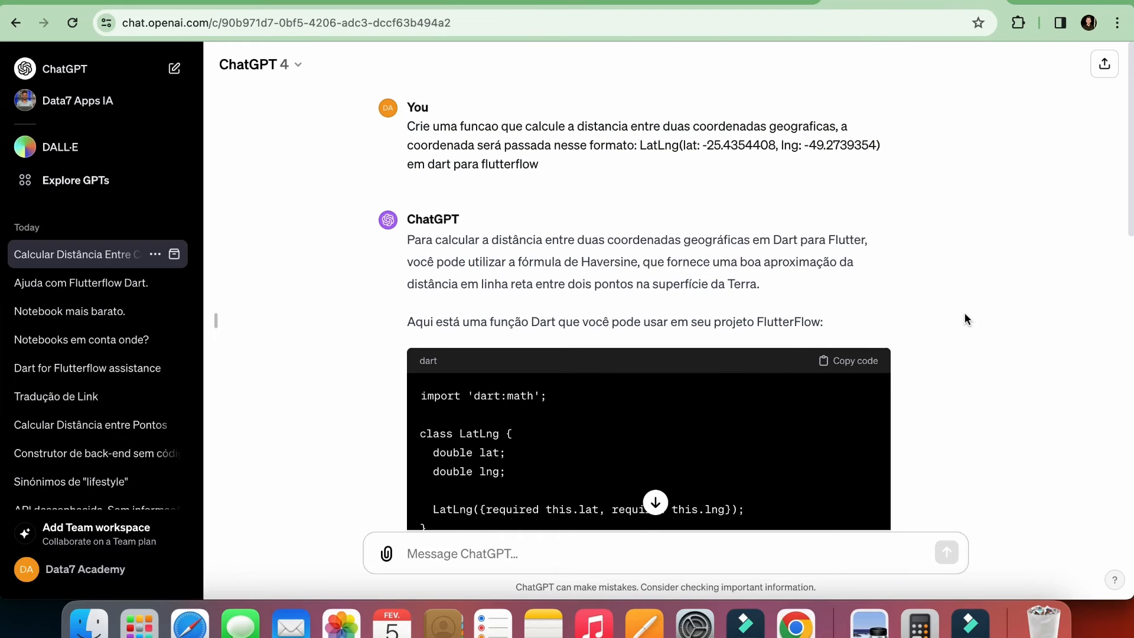
left_click_drag(639, 145, 775, 146)
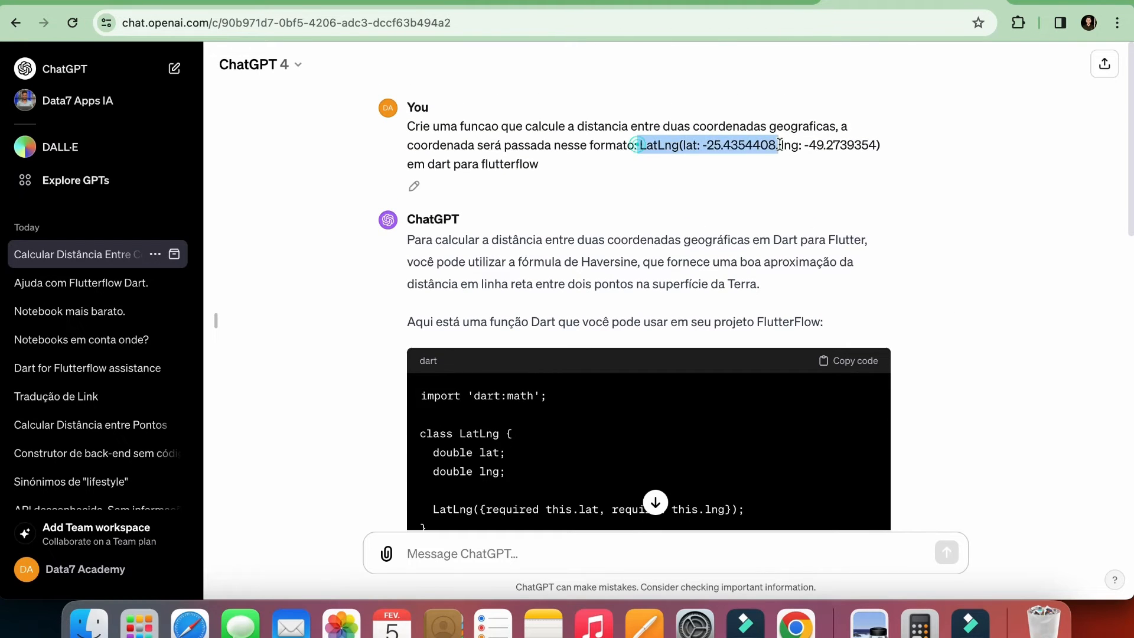
Examine the generated main example and the atan2, sin, cos and sqrt calls used in calculateDistance.
scroll(948, 304, "down", 5)
scroll(735, 322, "down", 5)
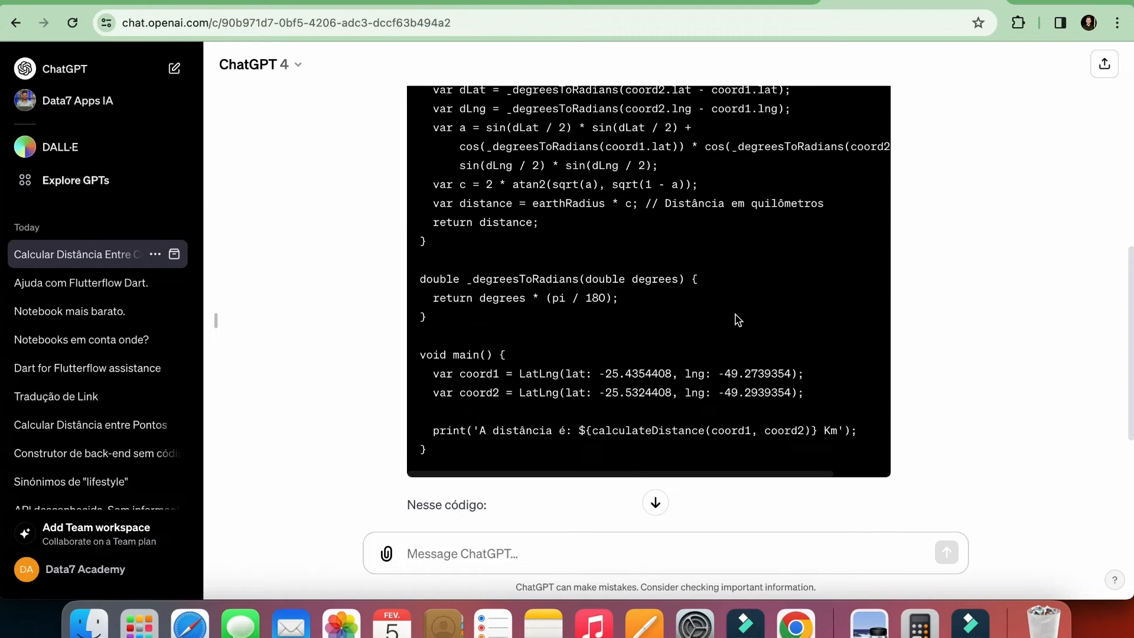
scroll(728, 390, "up", 3)
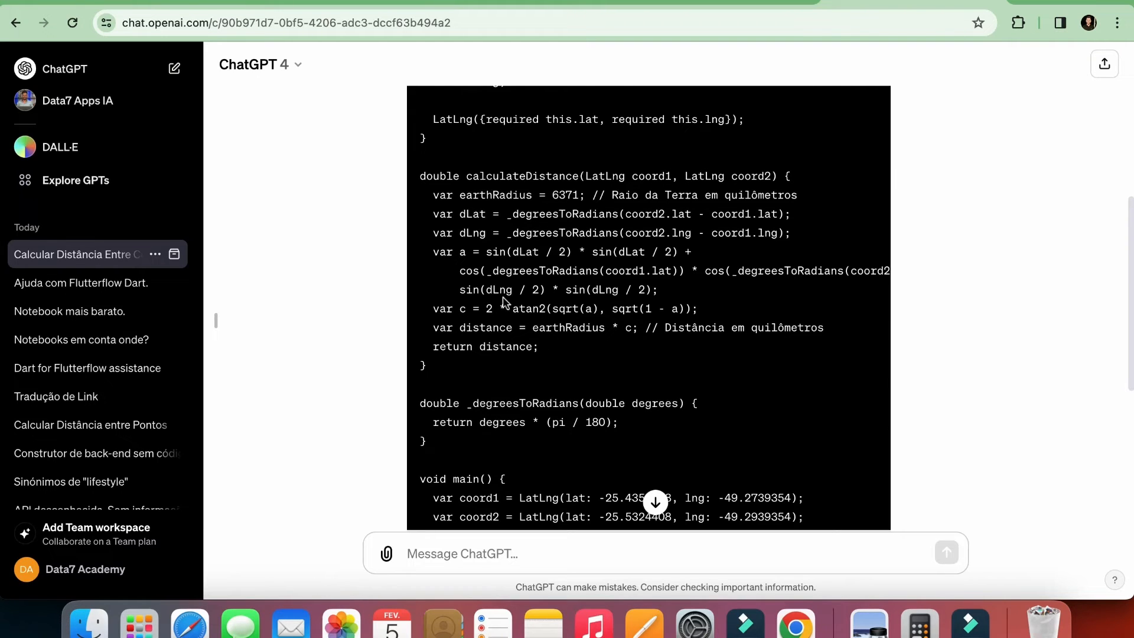
double_click(520, 308)
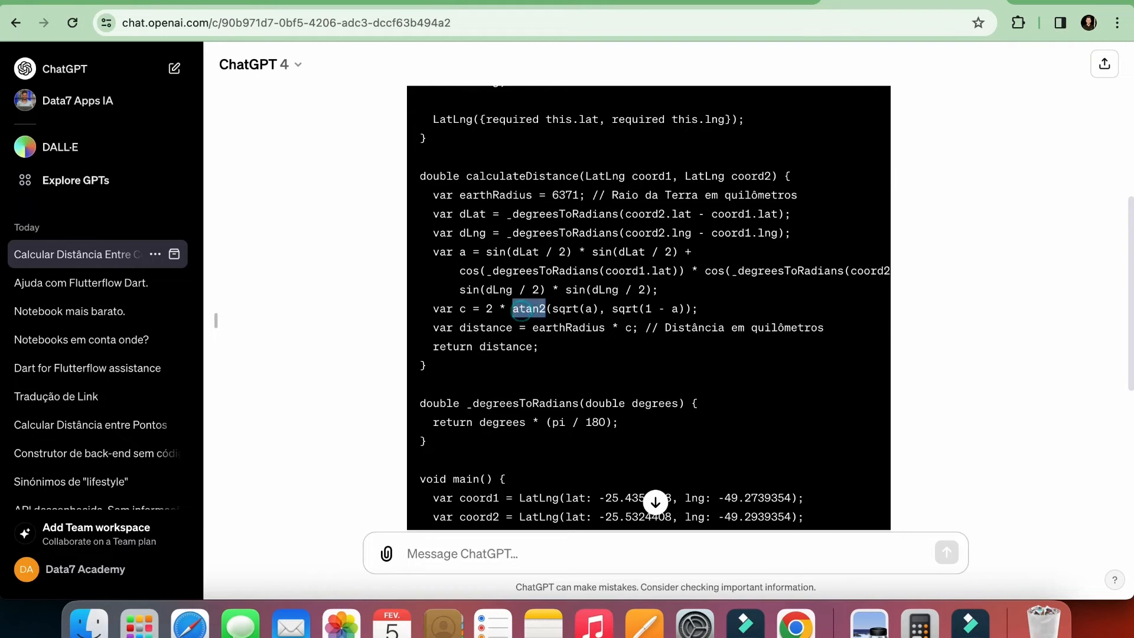
double_click(469, 290)
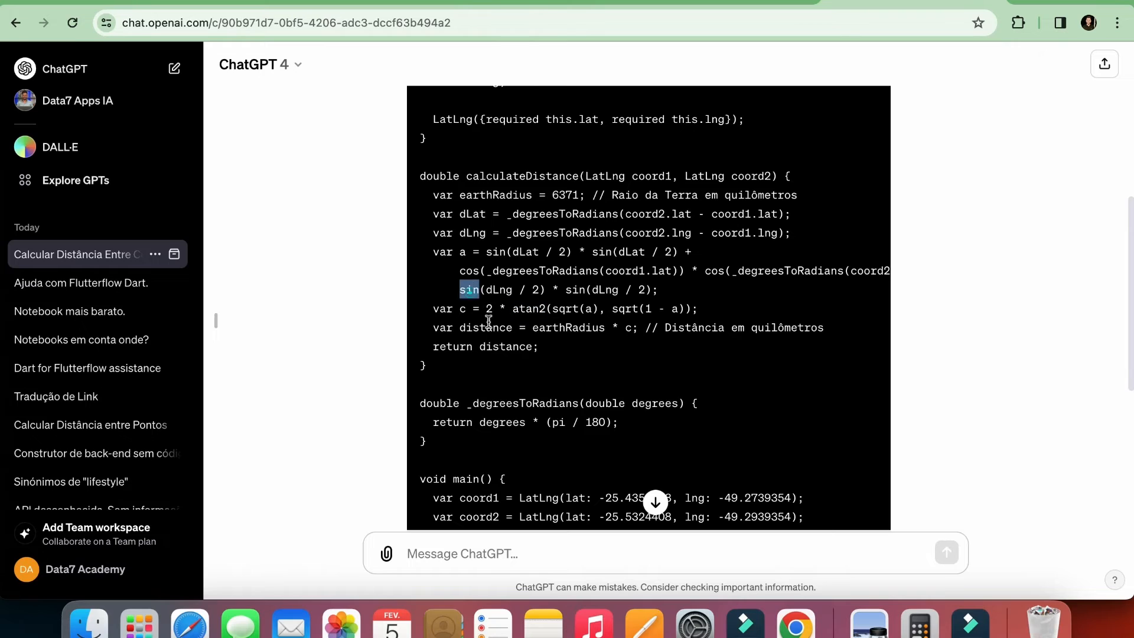
double_click(469, 272)
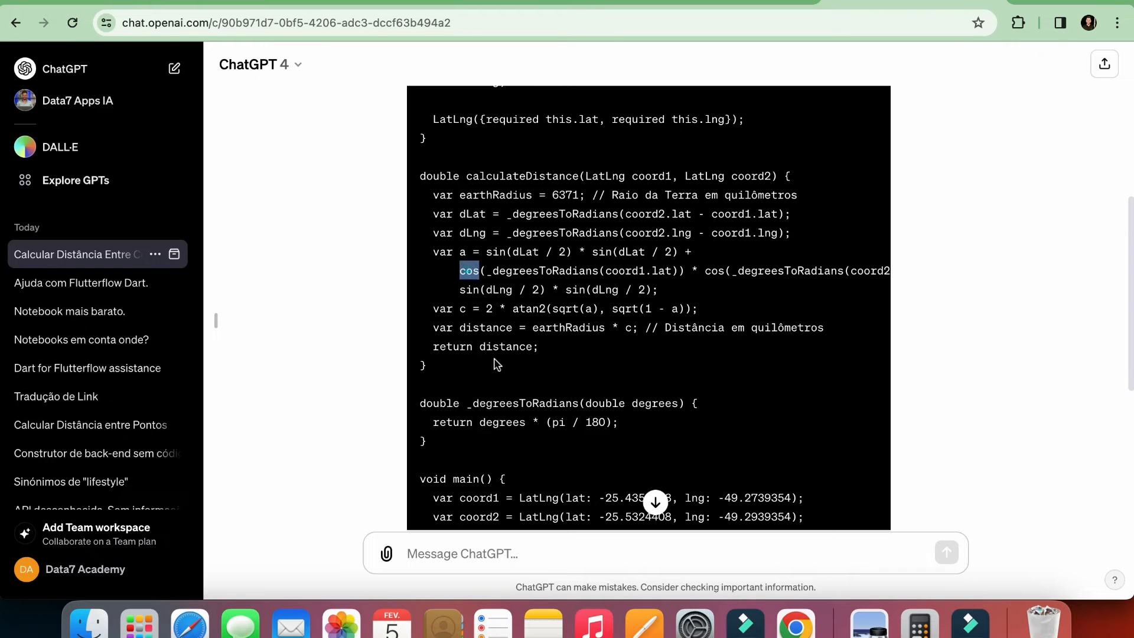
double_click(623, 308)
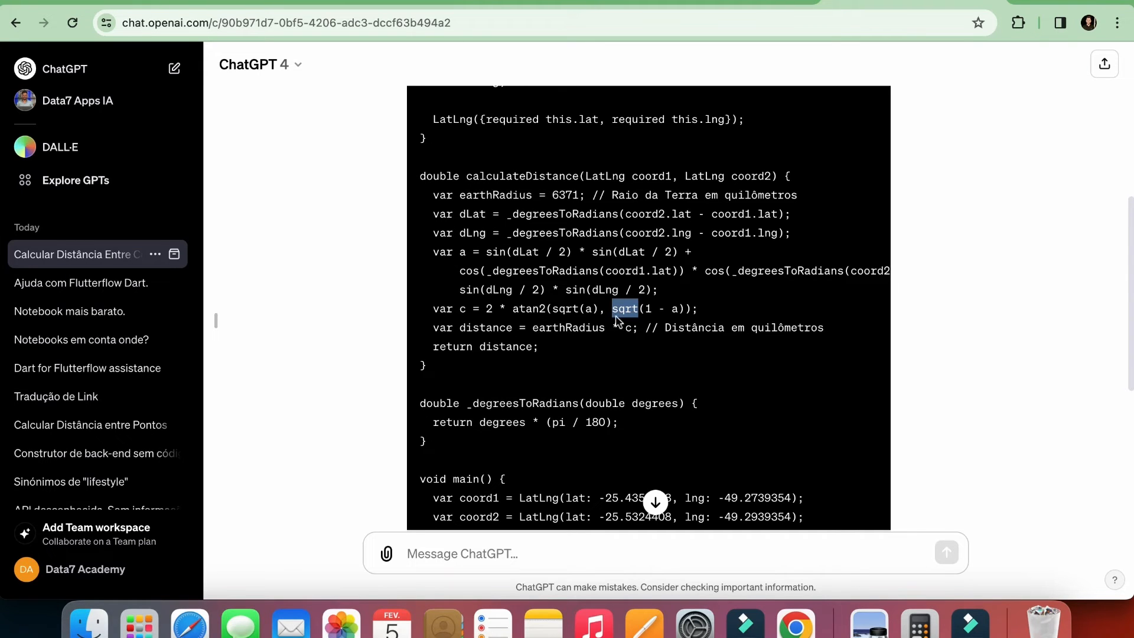
Compare the atan2 call in standard ChatGPT's code with the math.sin and math.cos calls in the Data7 Apps IA code.
double_click(525, 309)
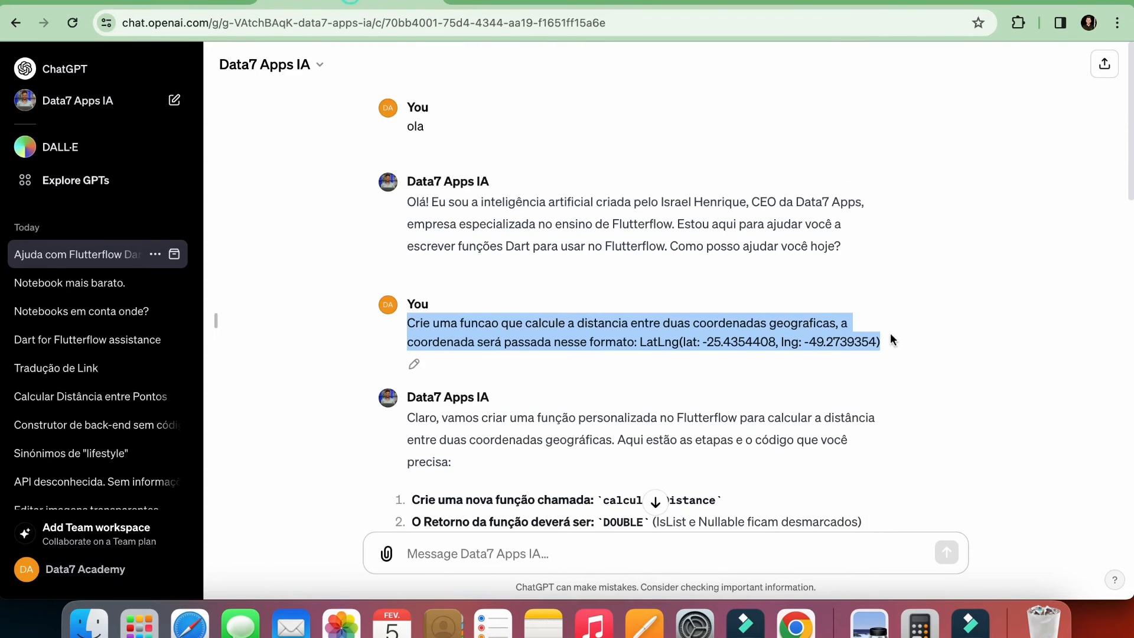
scroll(892, 339, "down", 10)
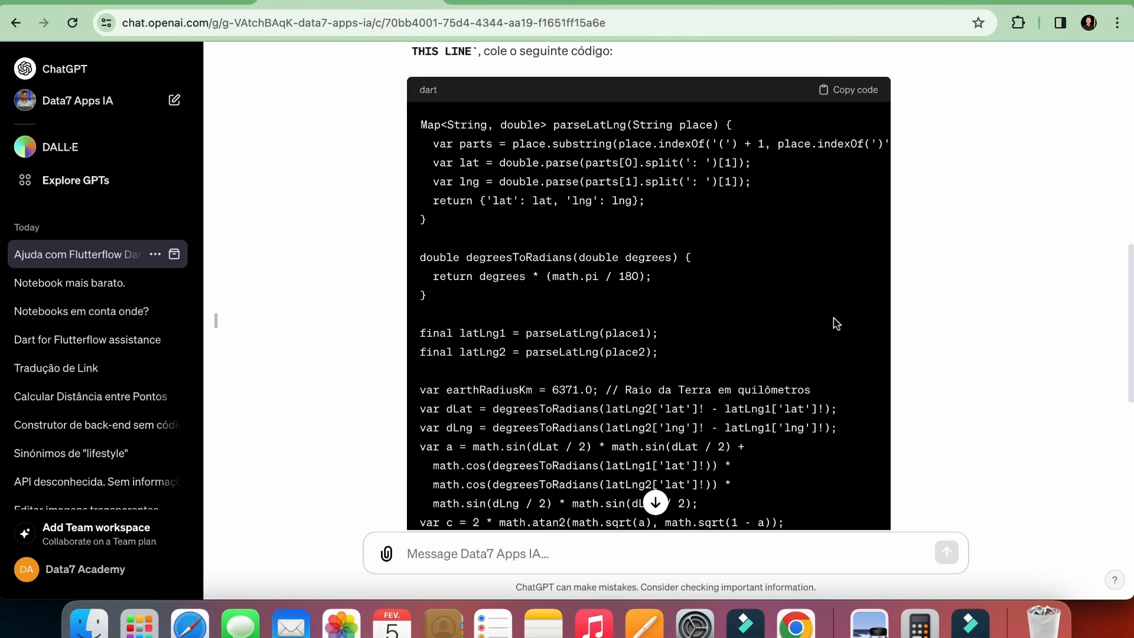
scroll(836, 324, "down", 4)
double_click(471, 257)
left_click(470, 257)
double_click(445, 275)
double_click(471, 277)
double_click(449, 293)
left_click(471, 295)
double_click(472, 295)
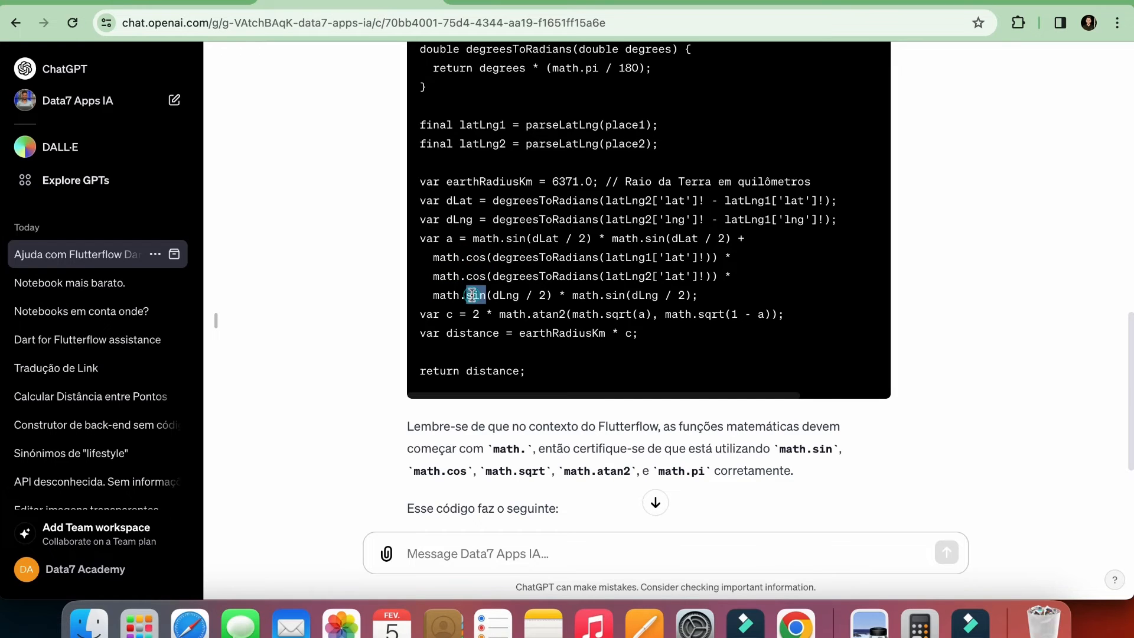
Inspect the math.sqrt(1 - a) call in the line of the Data7 Apps IA code that computes variable c.
double_click(701, 314)
double_click(677, 314)
double_click(718, 314)
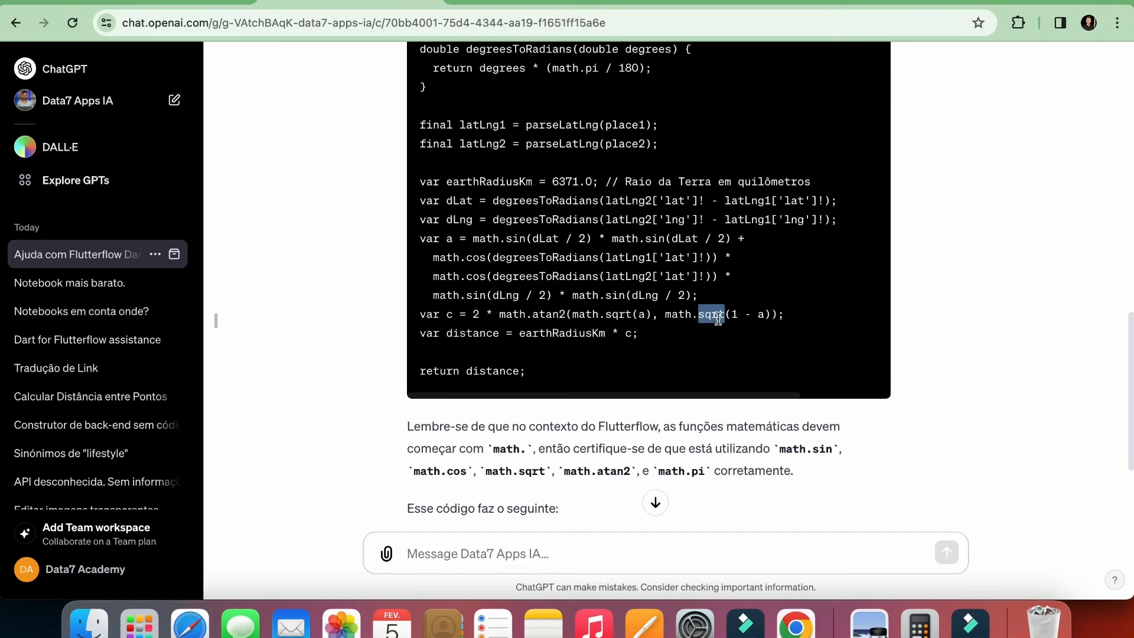
double_click(674, 313)
left_click_drag(665, 313, 787, 316)
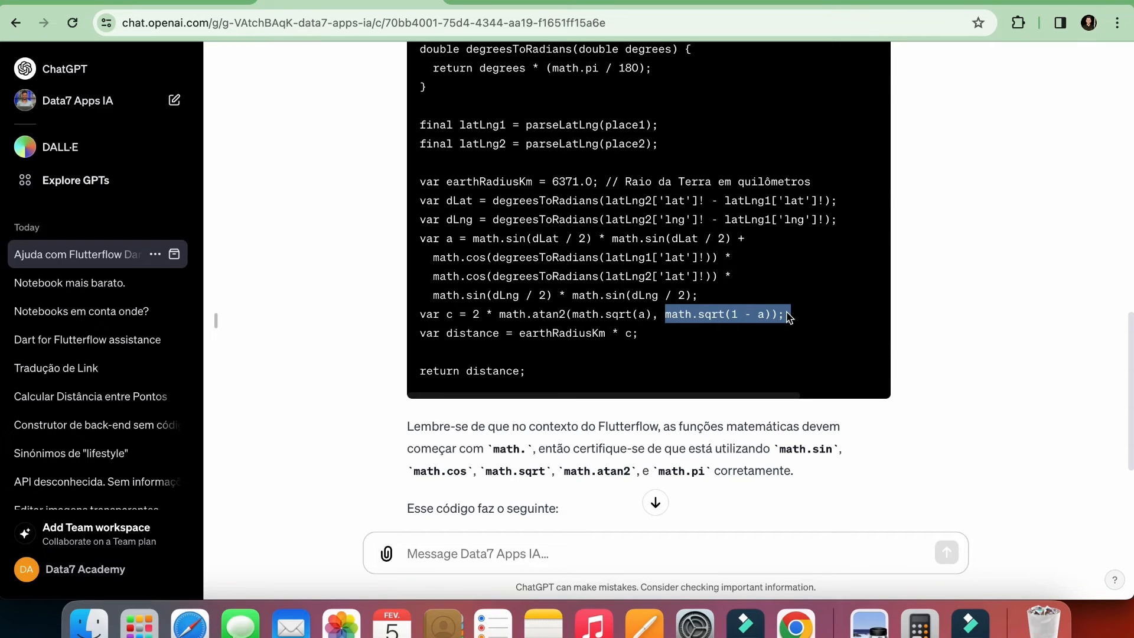
Switch to the FlutterFlow project and view the variable settings of the distancia text on the calcularDistancia page.
left_click(525, 5)
left_click(142, 2)
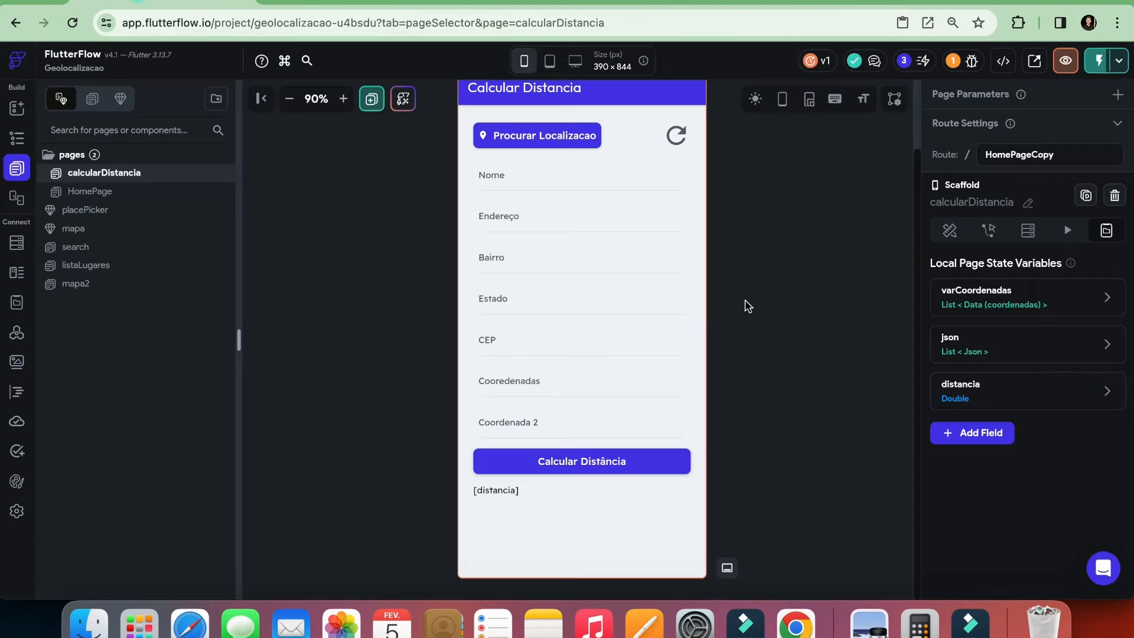
left_click(522, 493)
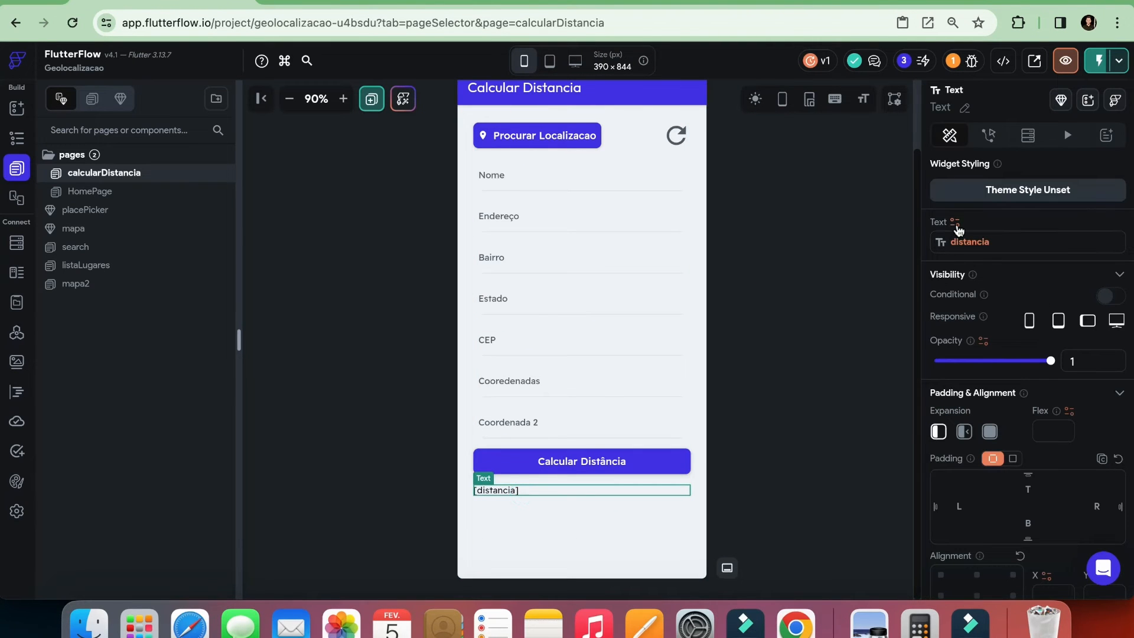
left_click(954, 222)
left_click(866, 182)
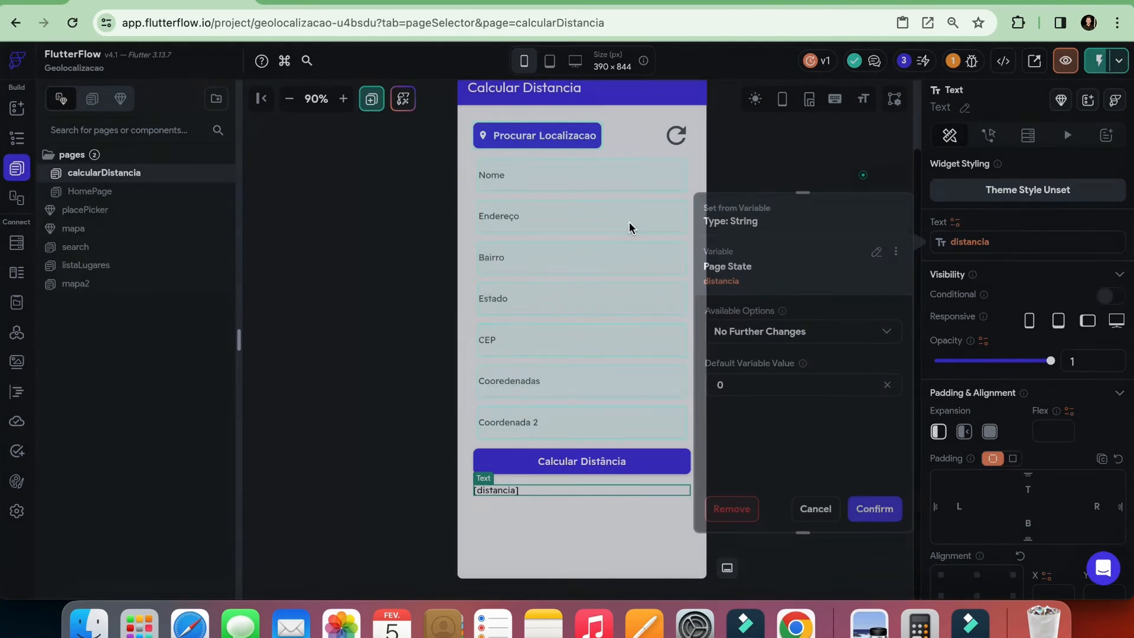
Open the Code Expression editor for the initial value of the Estado text field.
left_click(604, 308)
scroll(977, 324, "down", 7)
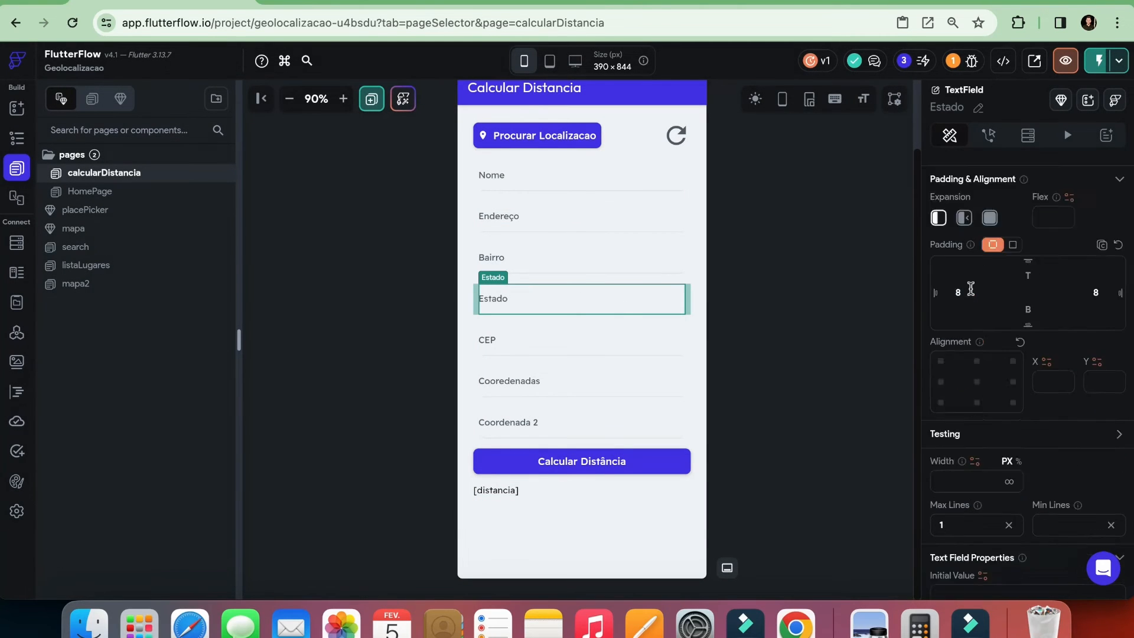
left_click(983, 338)
left_click(793, 251)
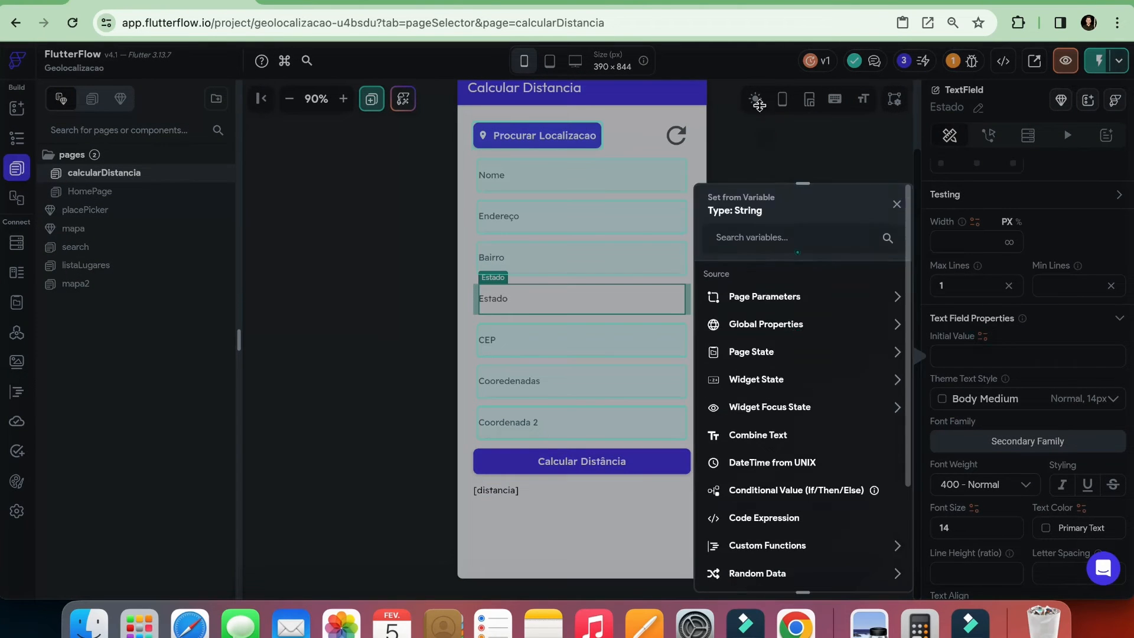
left_click(762, 416)
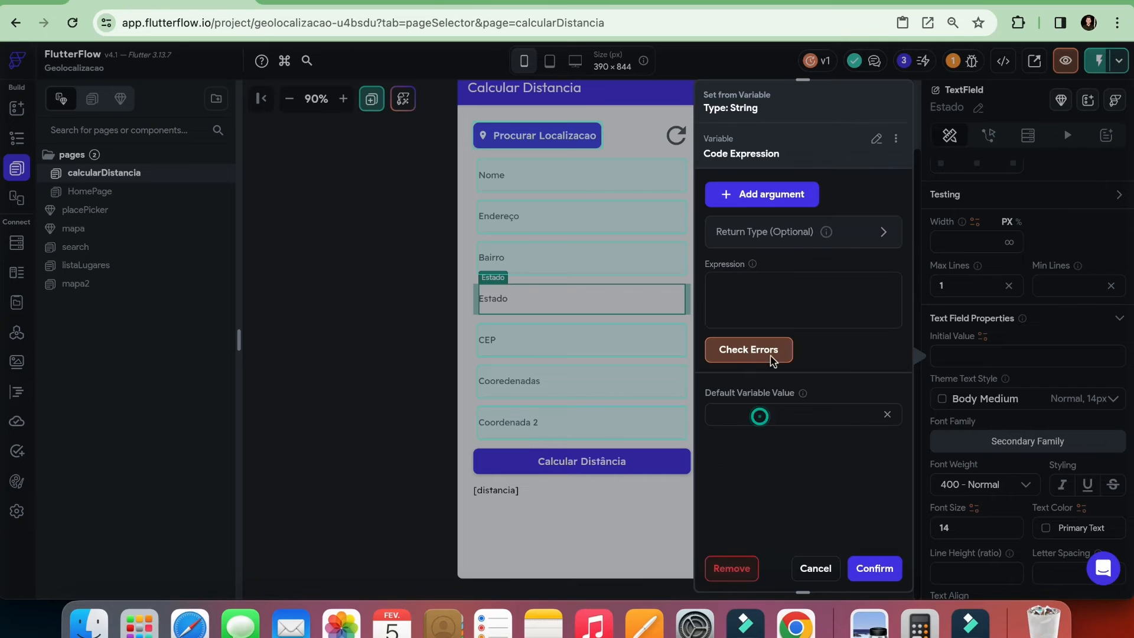
left_click(757, 305)
mouse_move(753, 266)
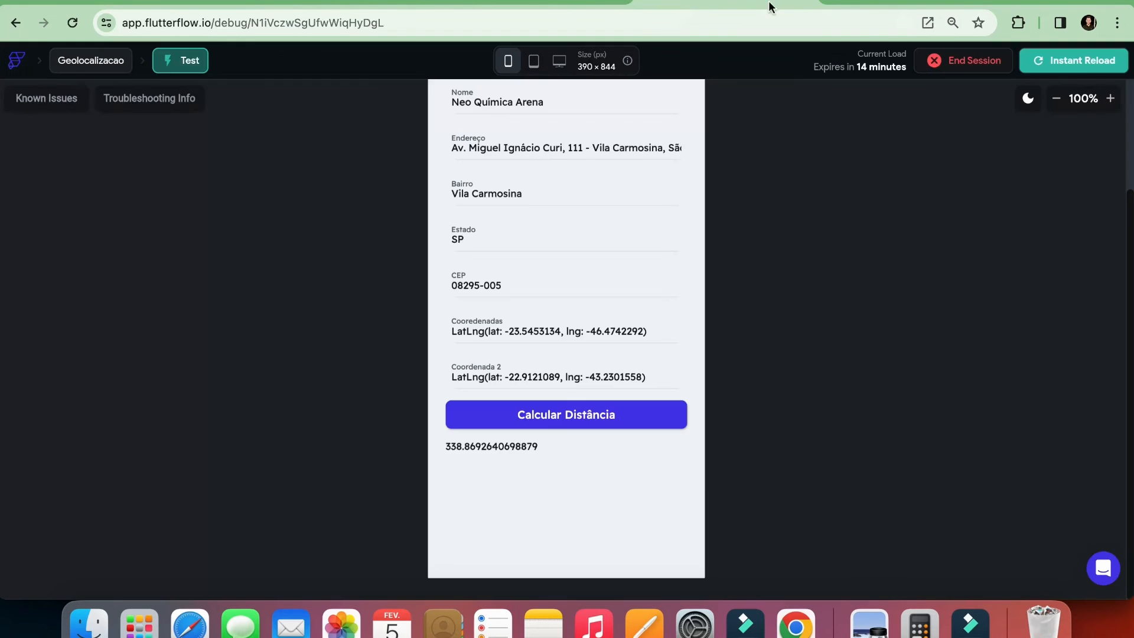
Return to the standard ChatGPT conversation and review the atan2 and sqrt calls in its calculateDistance code.
left_click(848, 3)
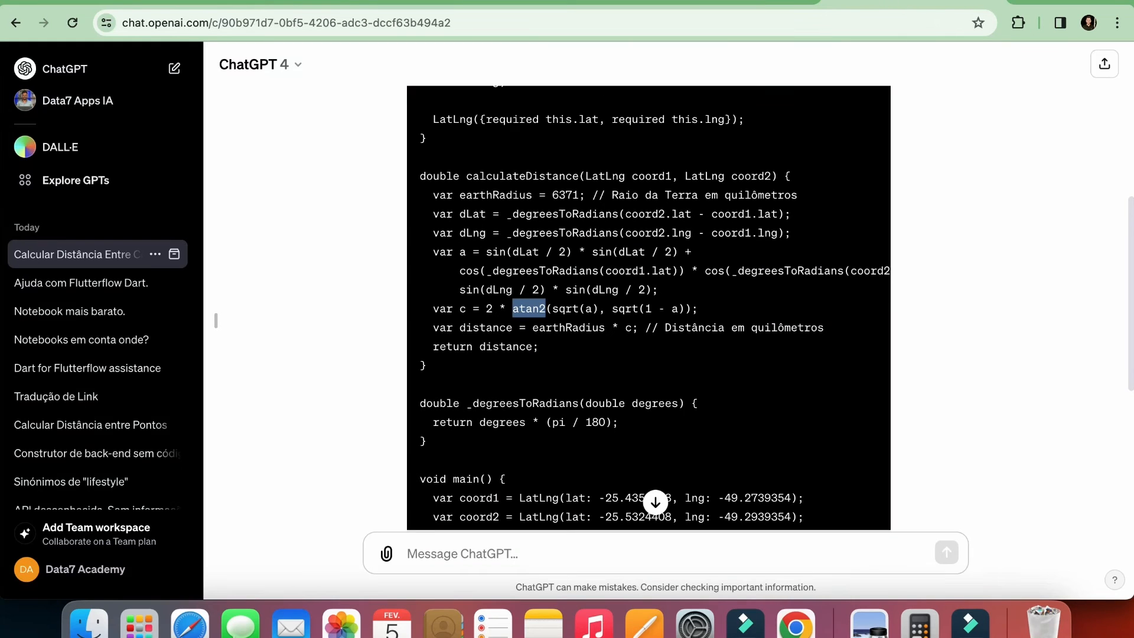
double_click(534, 310)
double_click(617, 306)
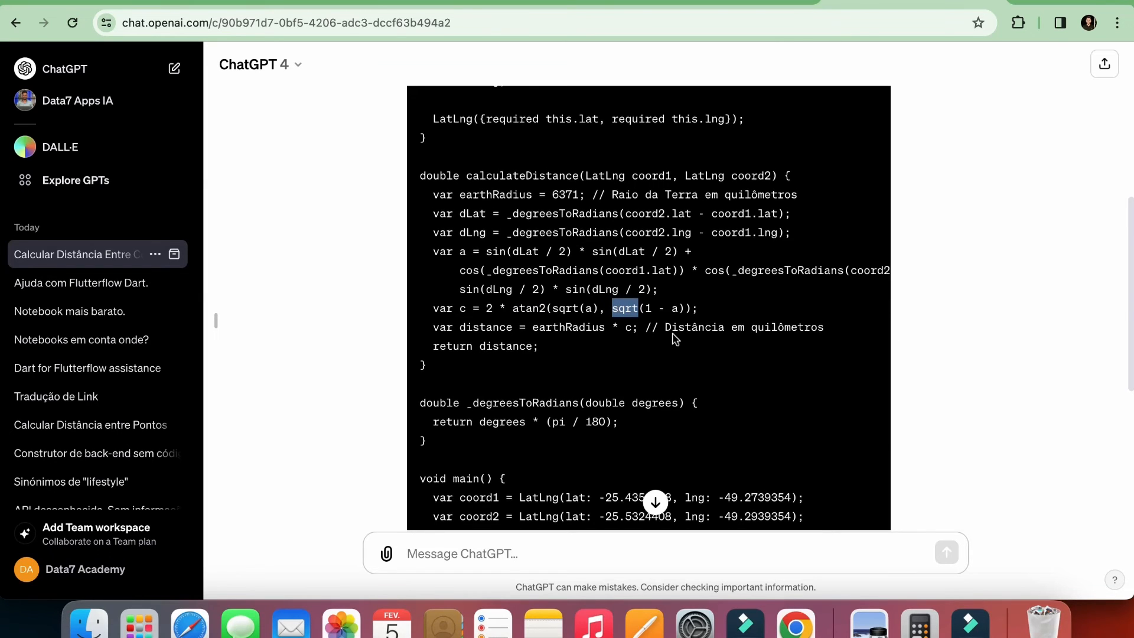
scroll(671, 330, "down", 6)
scroll(731, 365, "down", 1)
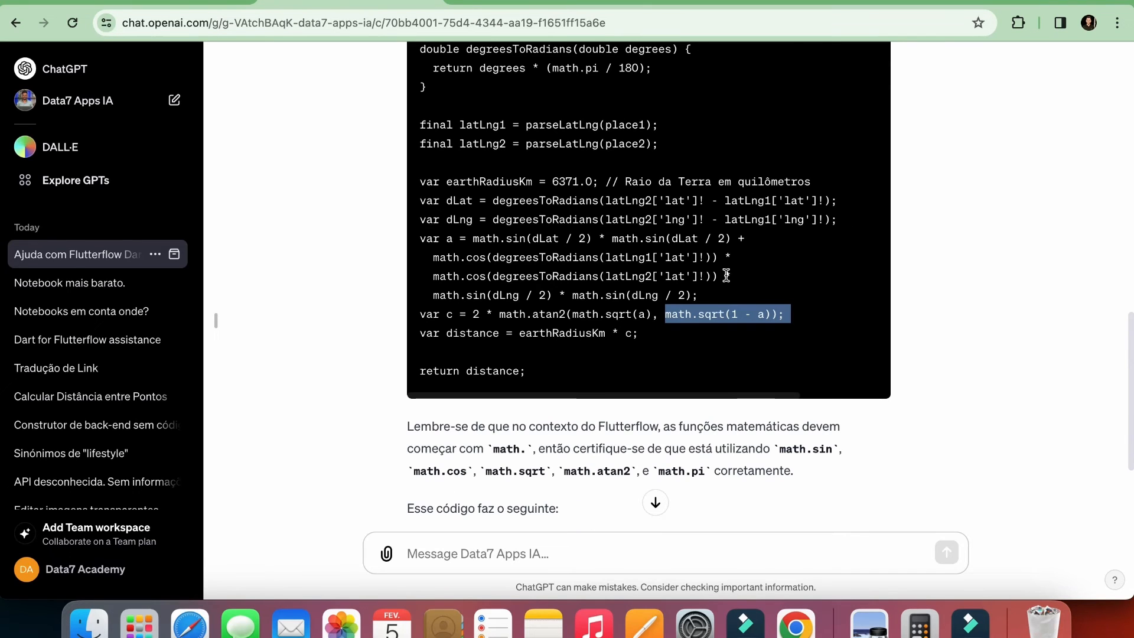
Read the Data7 Apps IA note on the math. prefix, covering math.sin, math.cos, math.atan2 and math.pi, and the explanation below it.
scroll(726, 290, "down", 2)
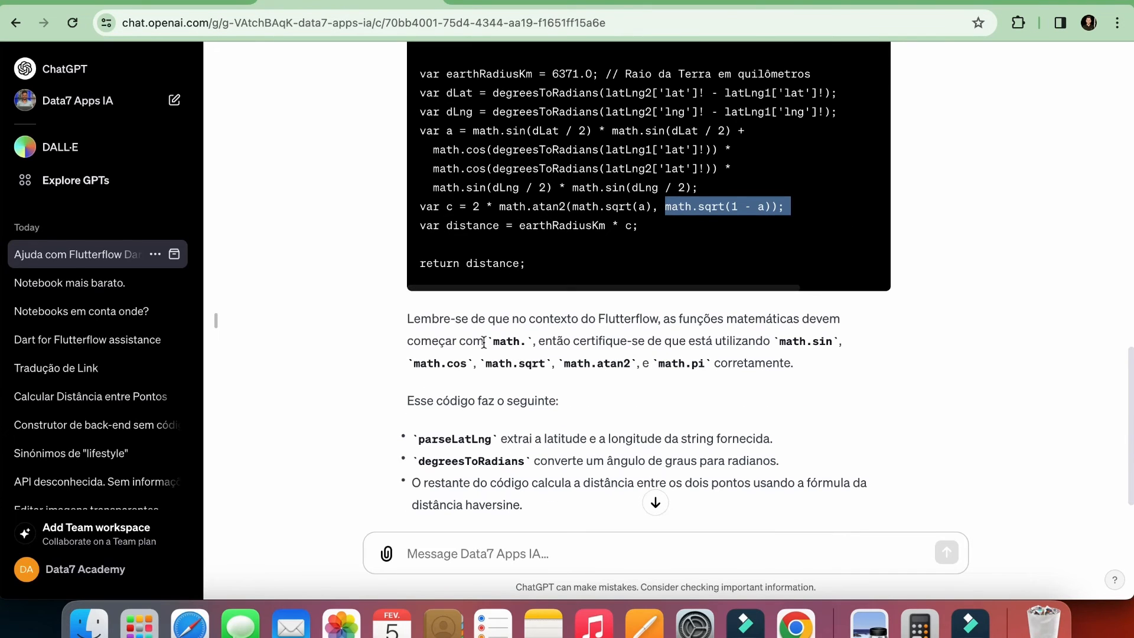
left_click_drag(403, 319, 519, 320)
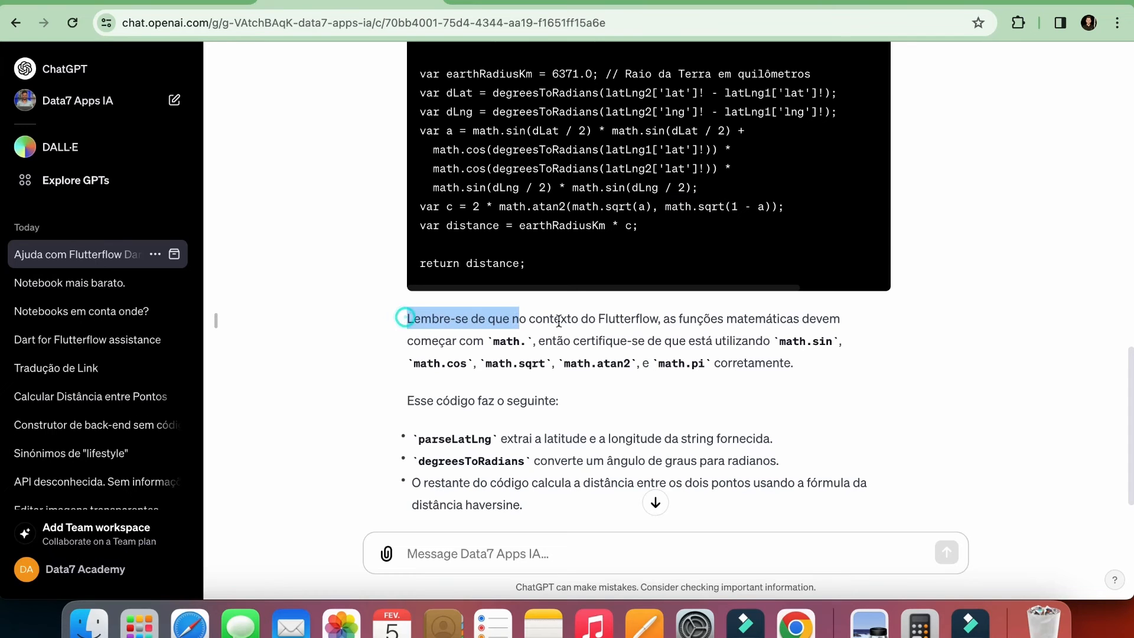
left_click(630, 319)
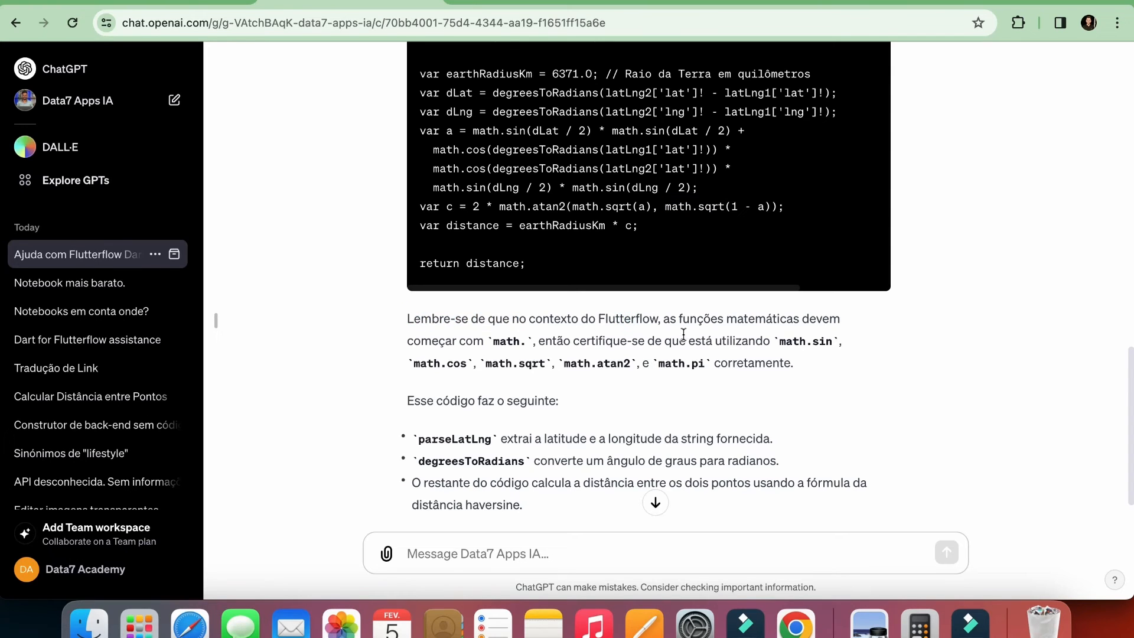
left_click(501, 342)
left_click(789, 345)
left_click(427, 362)
double_click(616, 366)
double_click(673, 364)
double_click(698, 363)
scroll(698, 369, "down", 3)
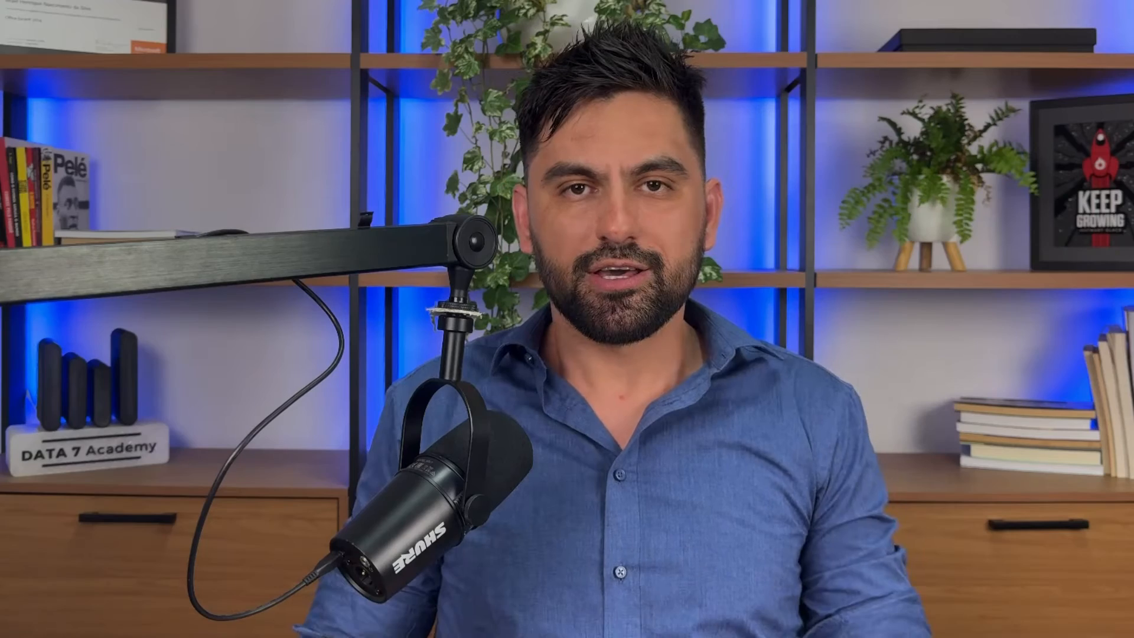